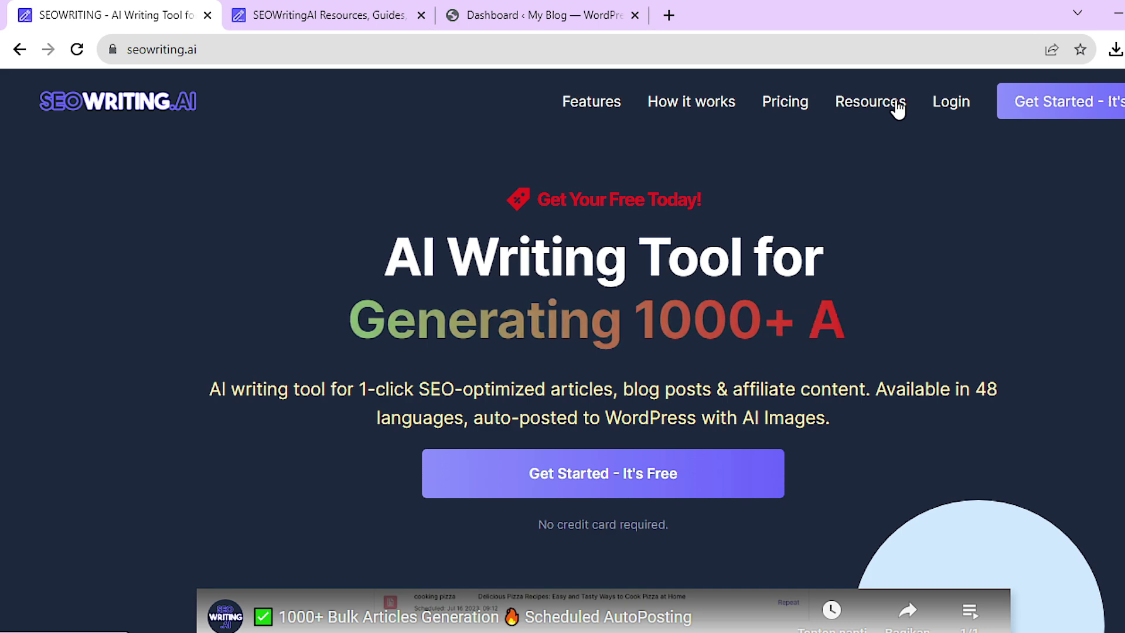
- Sign in to the SEOWRITING.AI account and open its Integrations settings
left_click(946, 108)
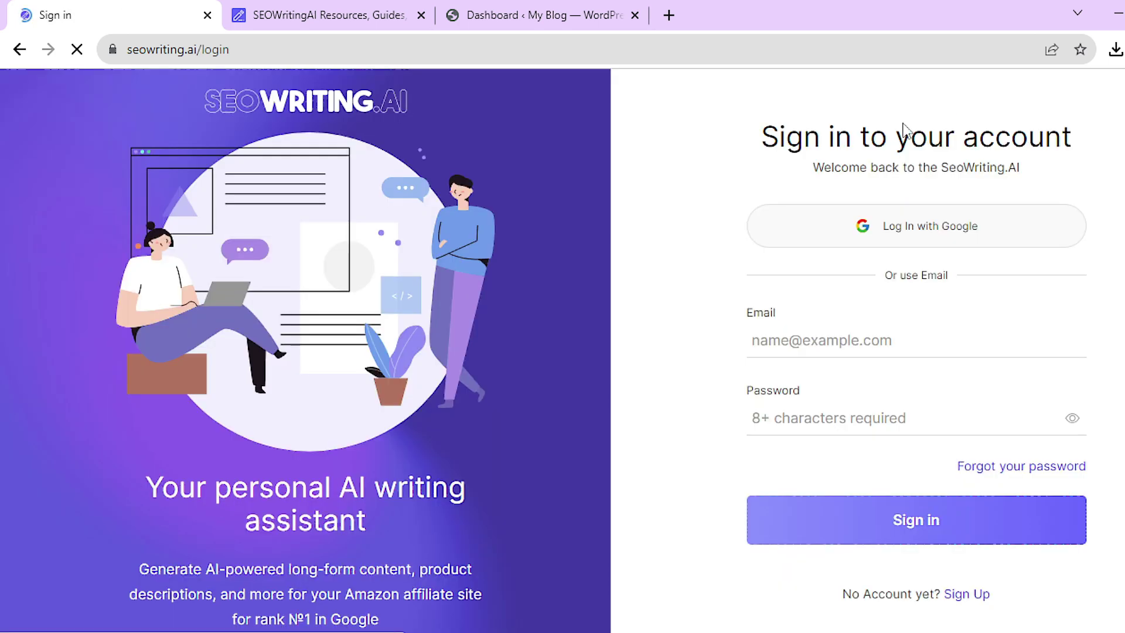
left_click(898, 518)
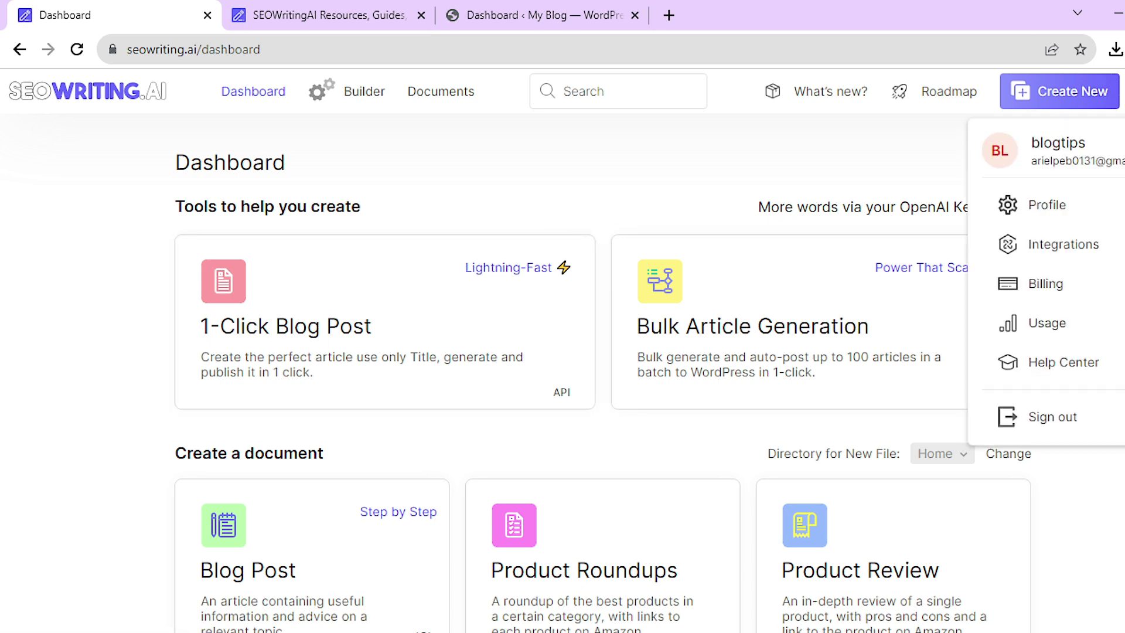
left_click(1065, 245)
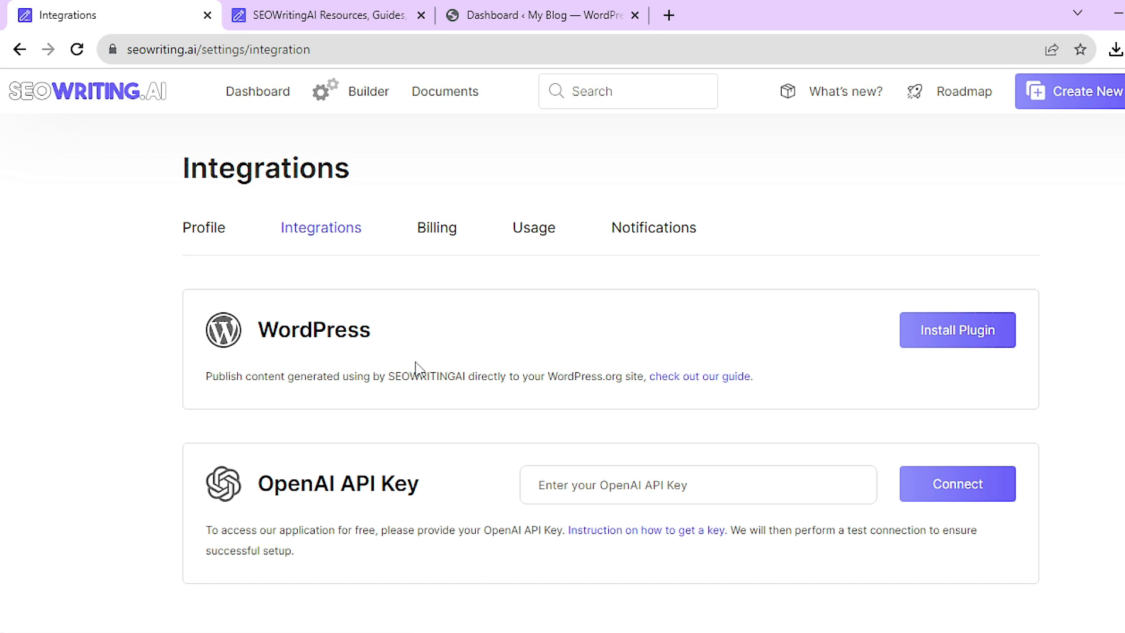
- View the WordPress plugin installation guide and its current-version download link, then close the guide
left_click(936, 341)
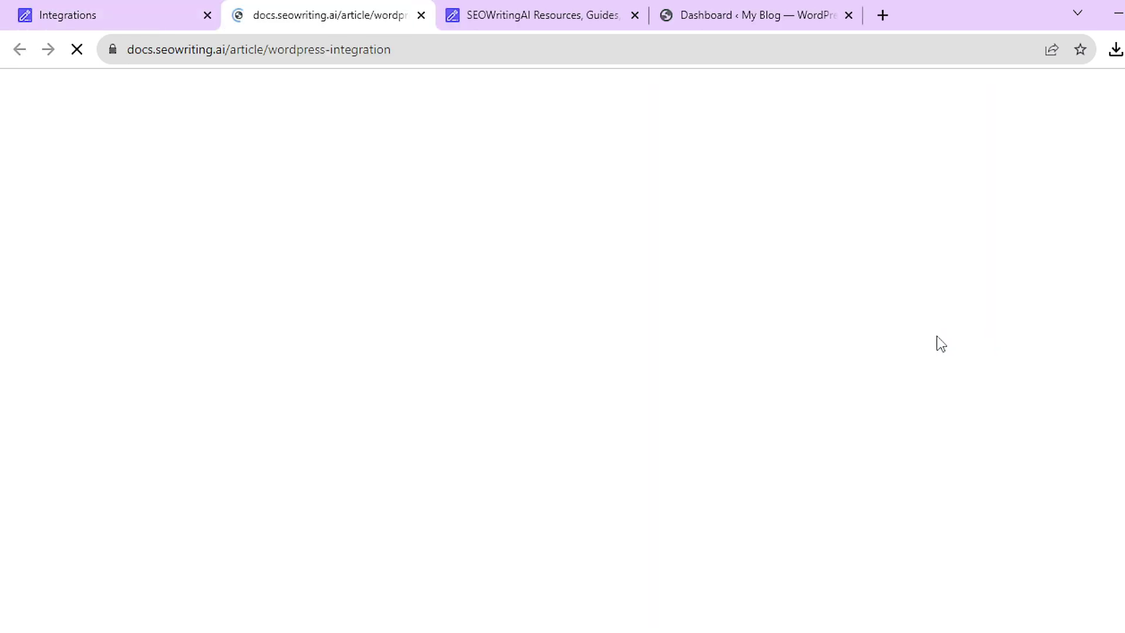
scroll(844, 359, "down", 3)
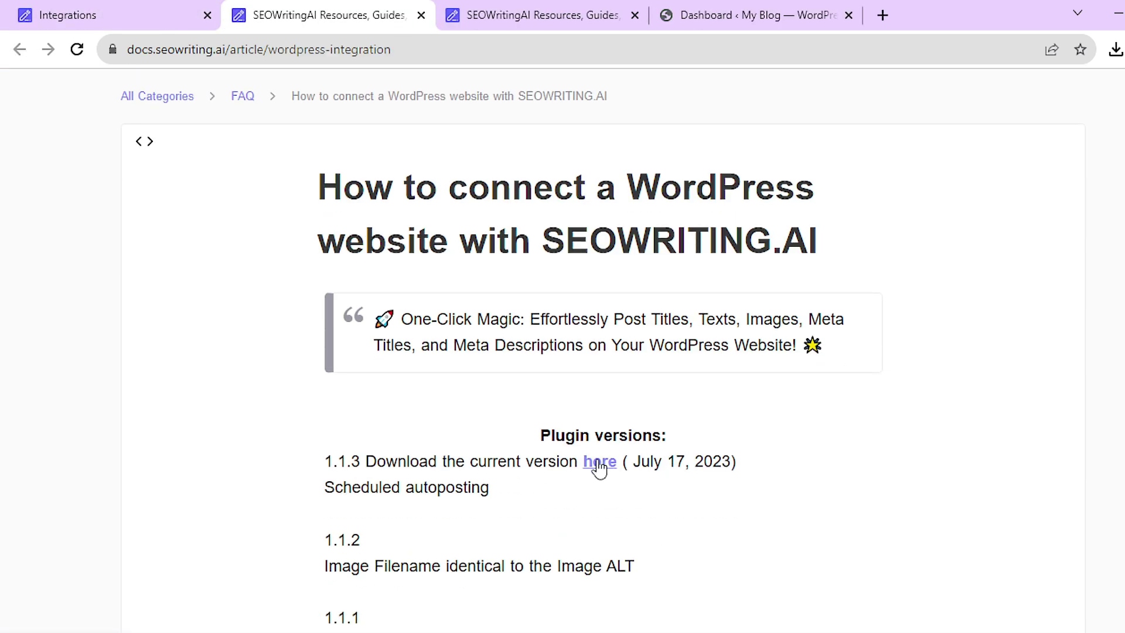
left_click(422, 15)
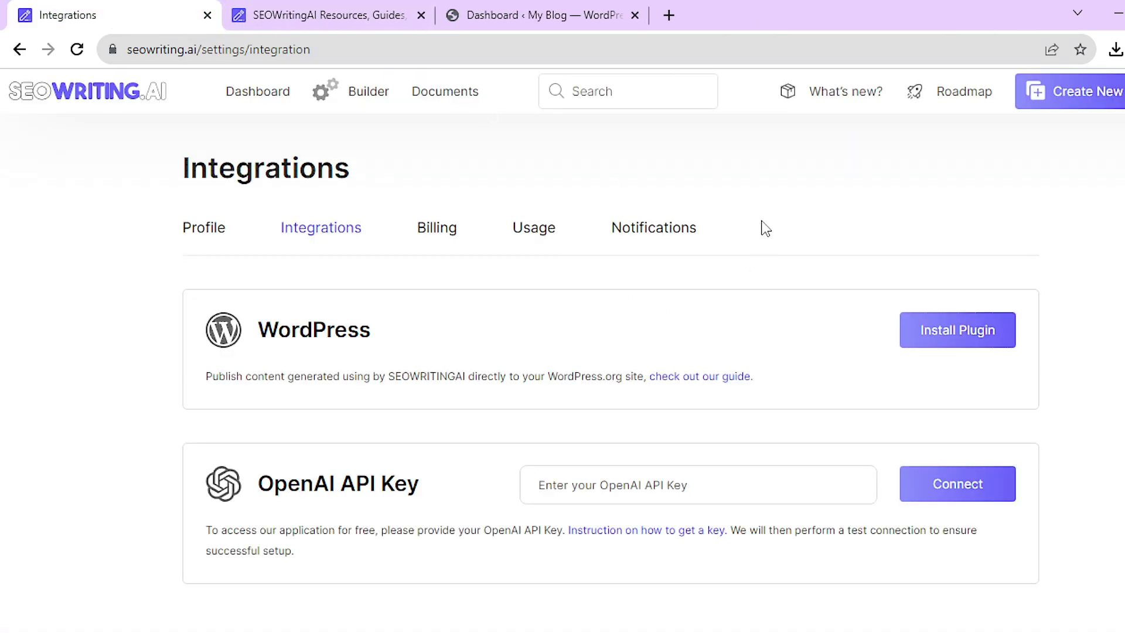
- Switch to the WordPress admin site and look for the SEOWriting plugin among the installed plugins
left_click(530, 18)
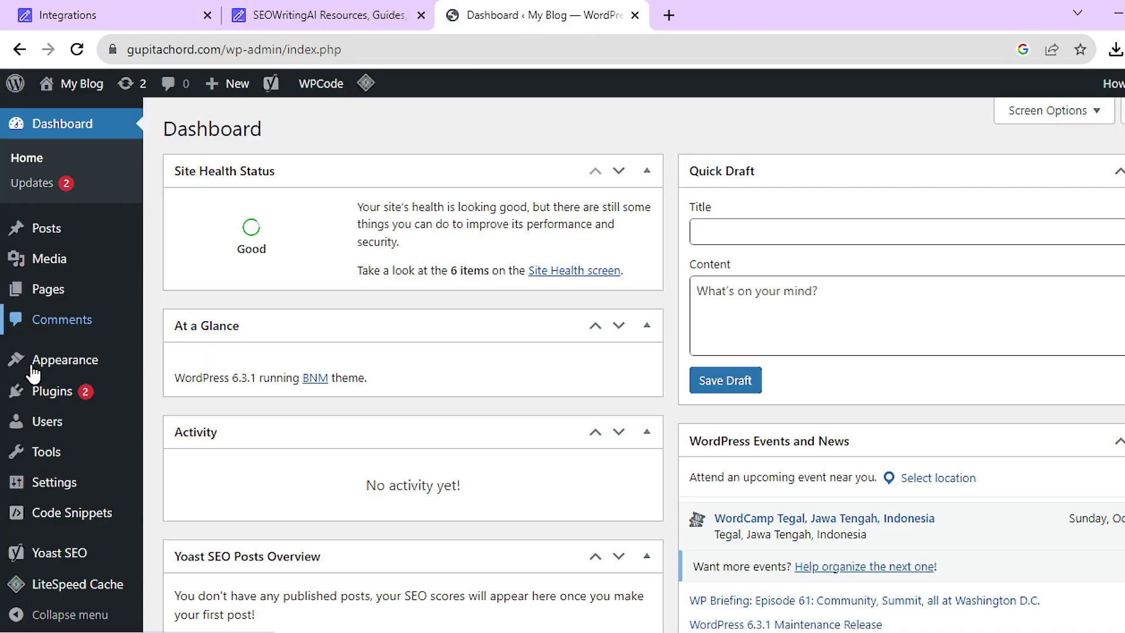
left_click(56, 391)
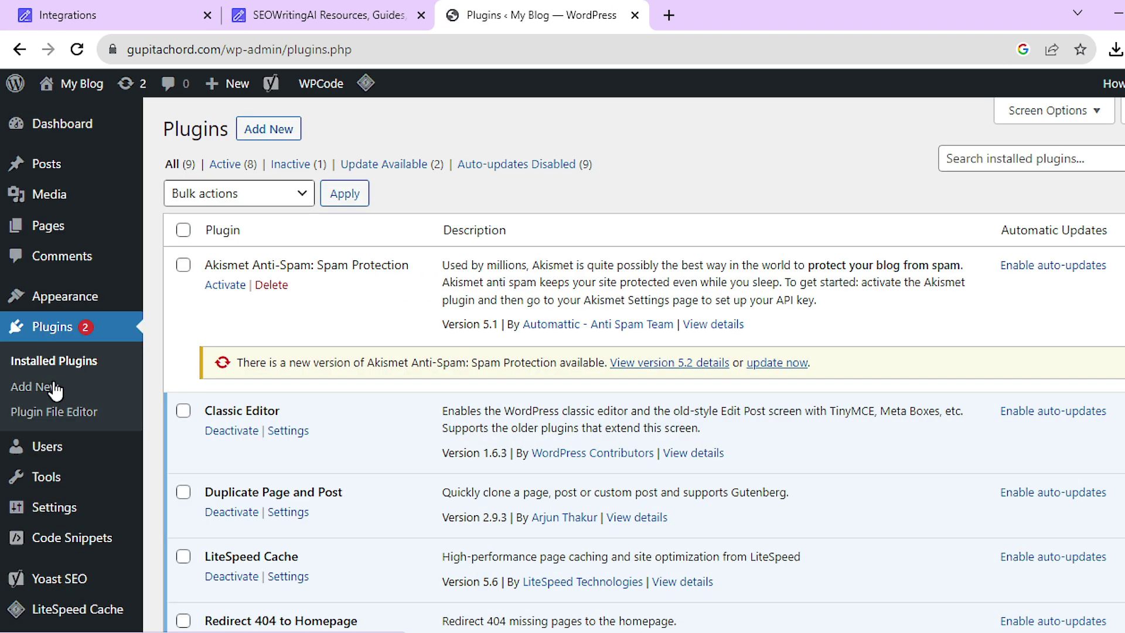
scroll(364, 364, "down", 6)
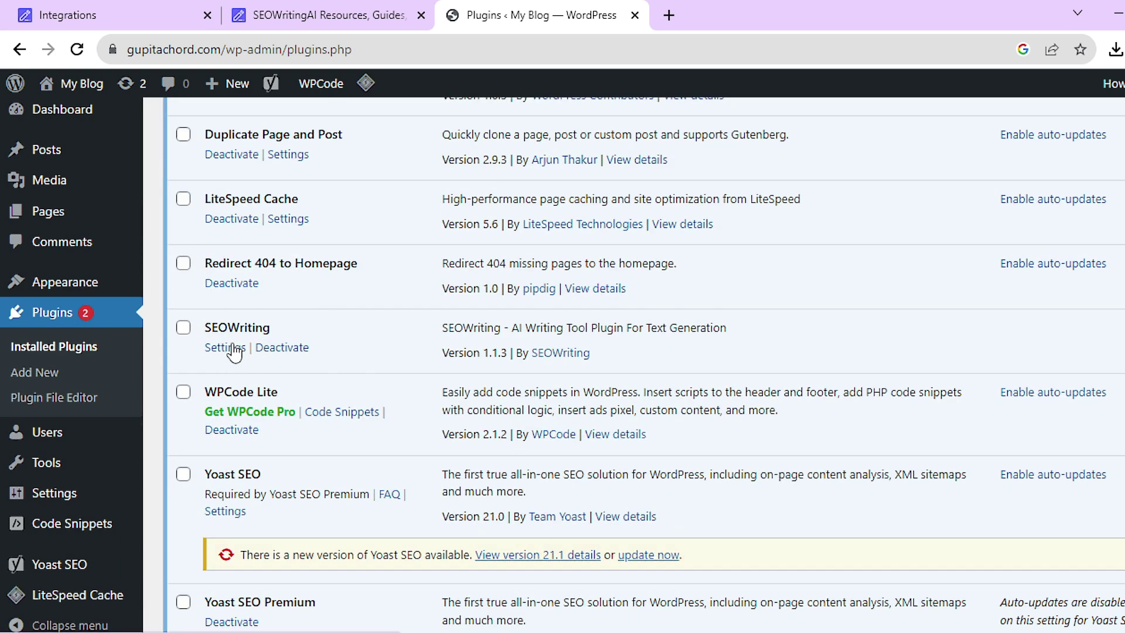
scroll(88, 372, "down", 3)
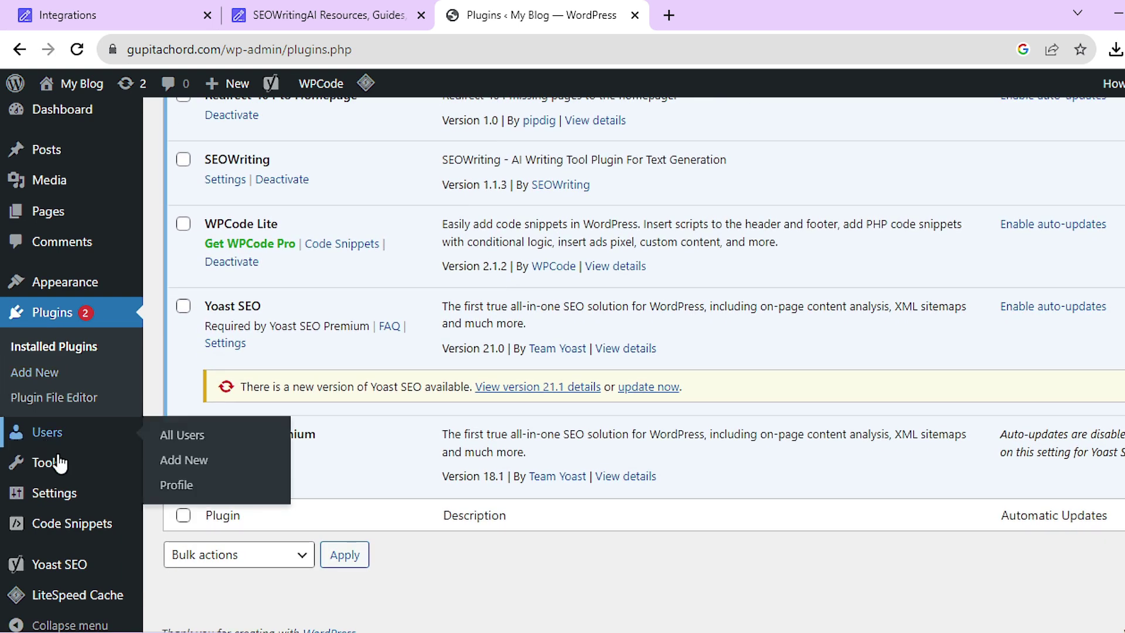
- Connect the WordPress site to SEOWRITING.AI from the SEOWriting plugin settings
mouse_move(61, 498)
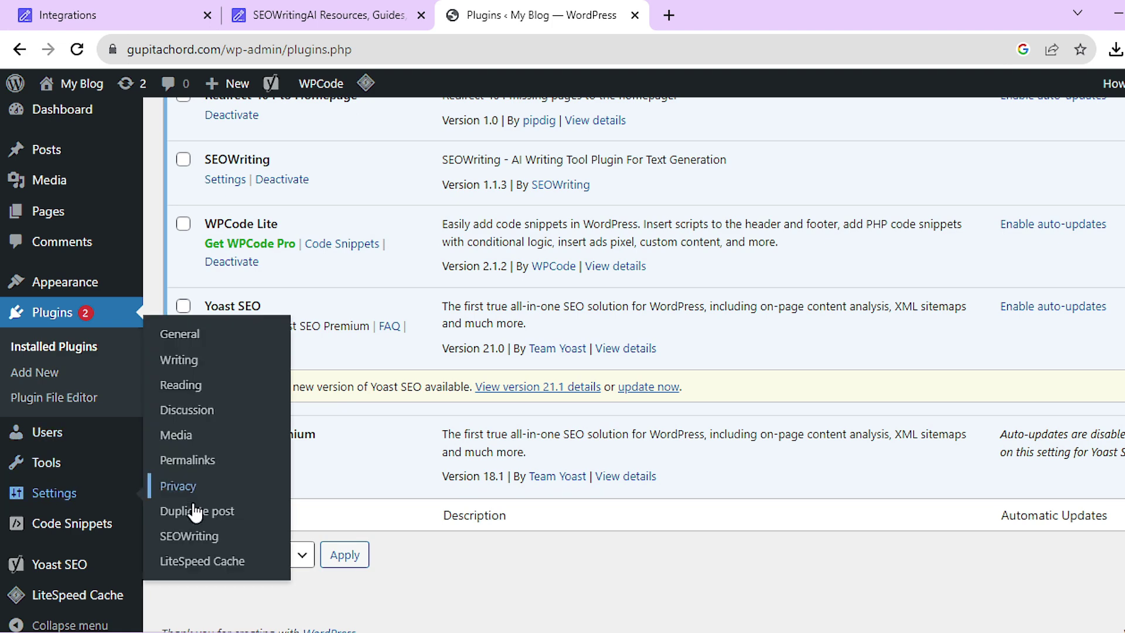
left_click(189, 540)
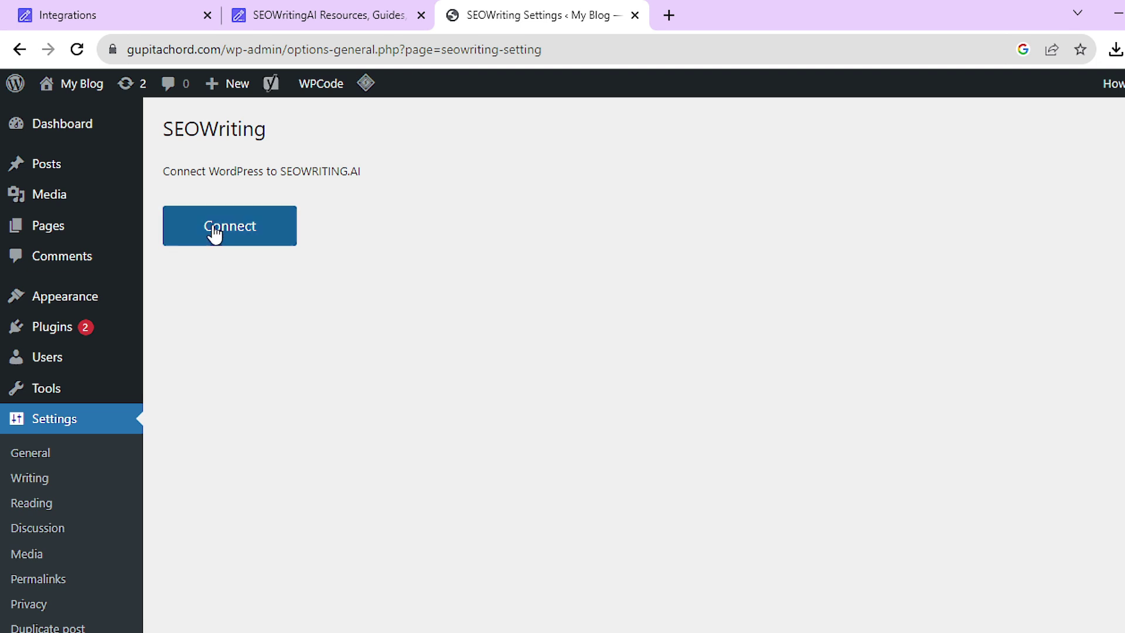
left_click(216, 233)
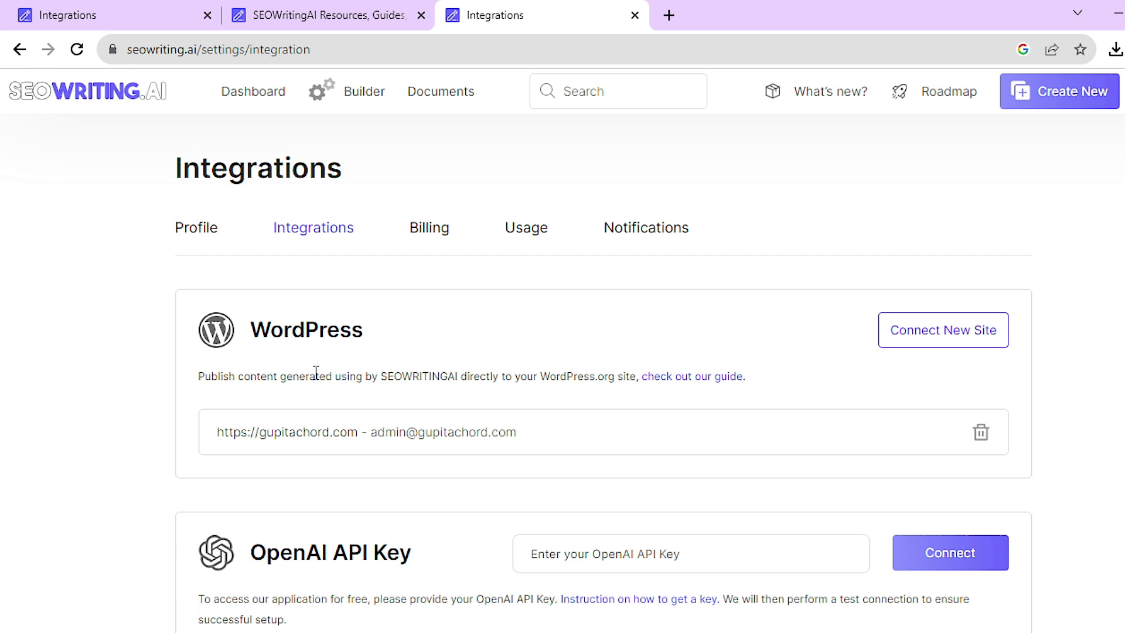
- Close the extra browser pages and open the Bulk Article Generation tool from the SEOWRITING.AI dashboard
key("ctrl+w")
key("ctrl+w")
left_click(252, 93)
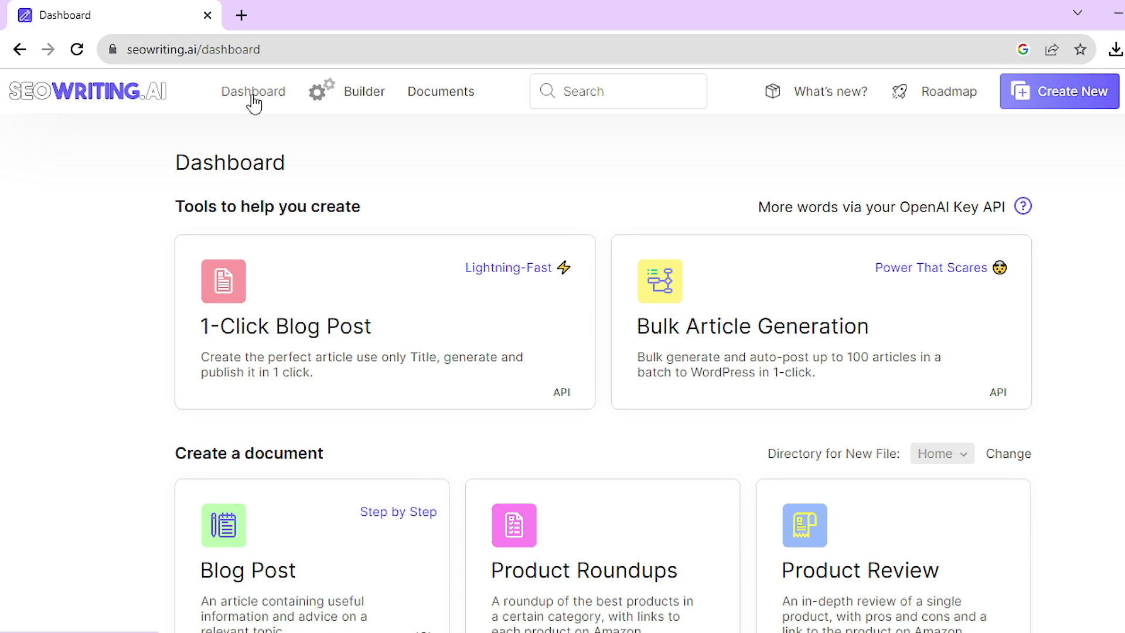
left_click(728, 338)
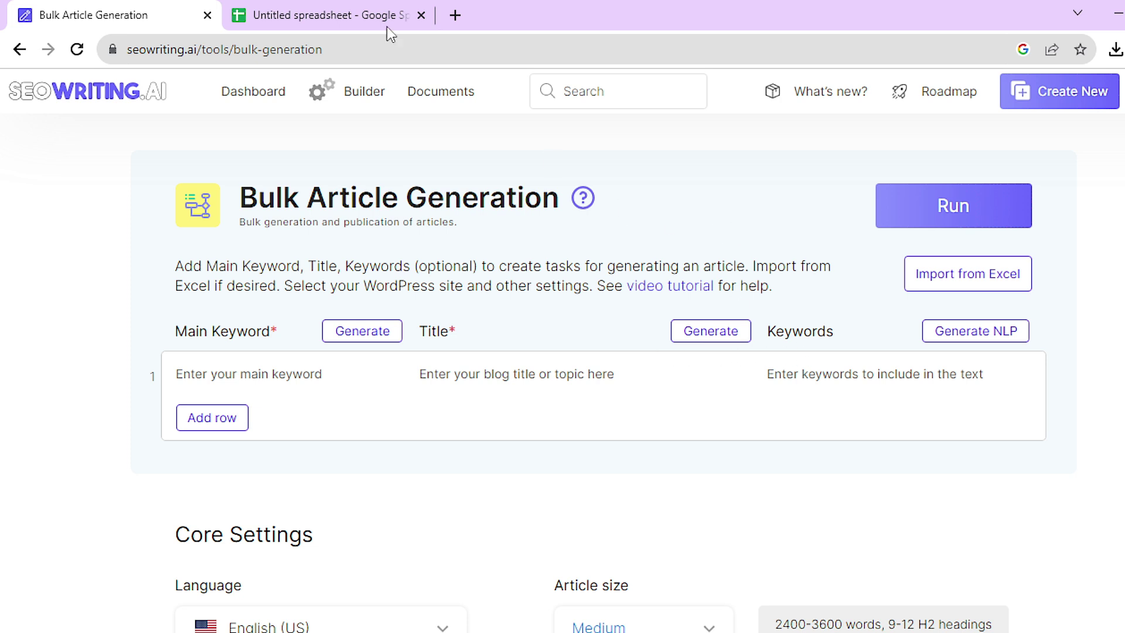
- In the Google Sheets spreadsheet, widen the Main keyword, Title and keywords columns
left_click(299, 13)
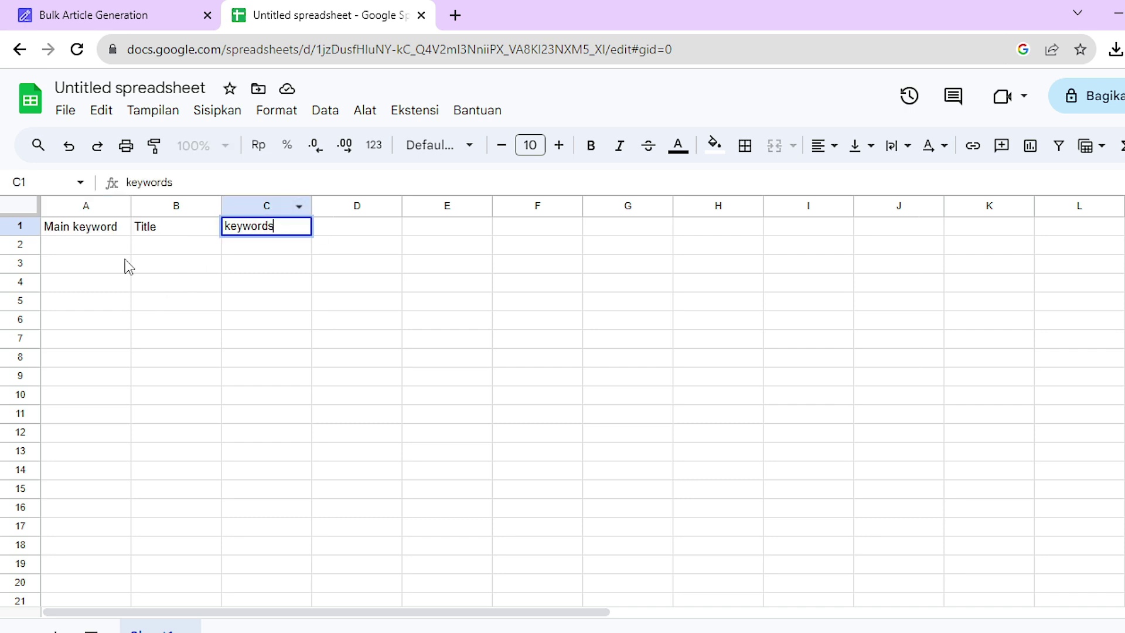
left_click_drag(132, 205, 265, 206)
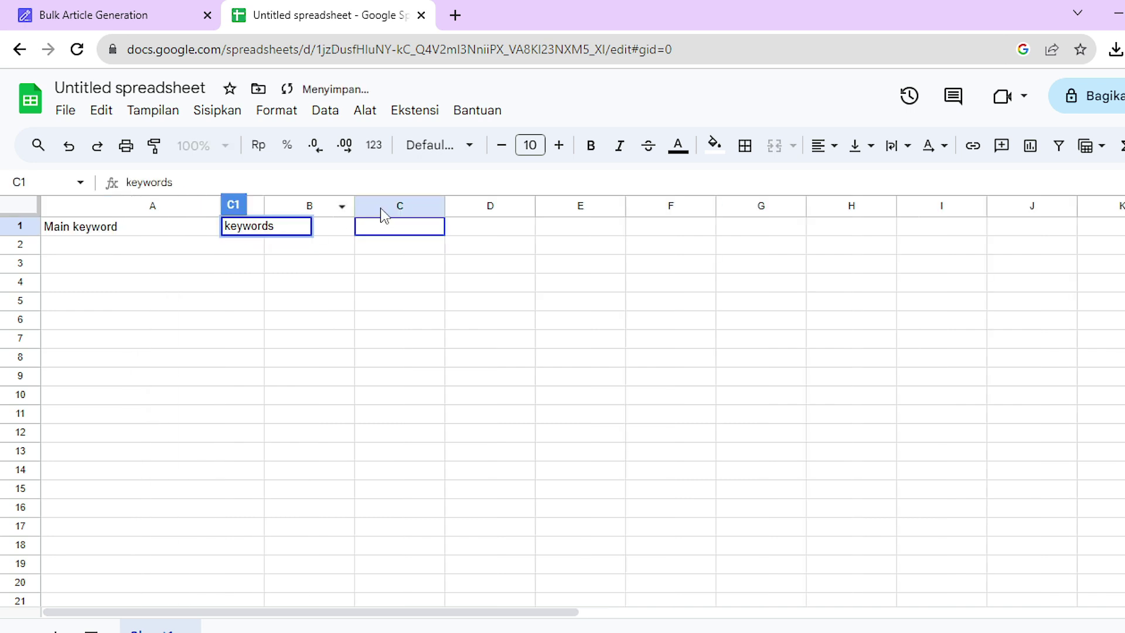
left_click_drag(355, 206, 475, 206)
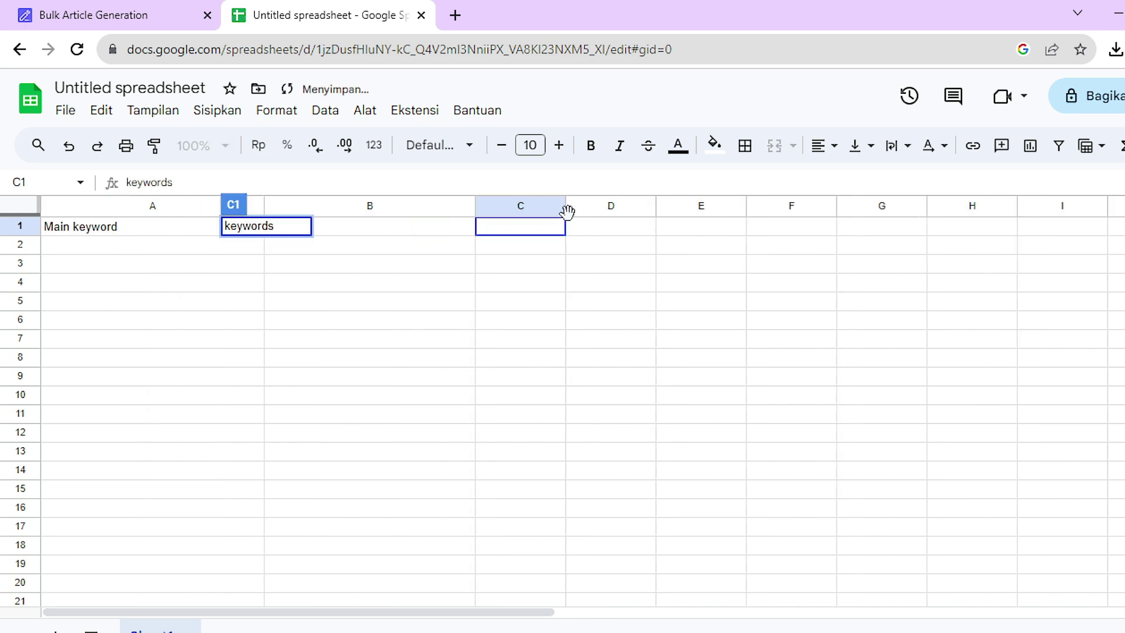
left_click(334, 283)
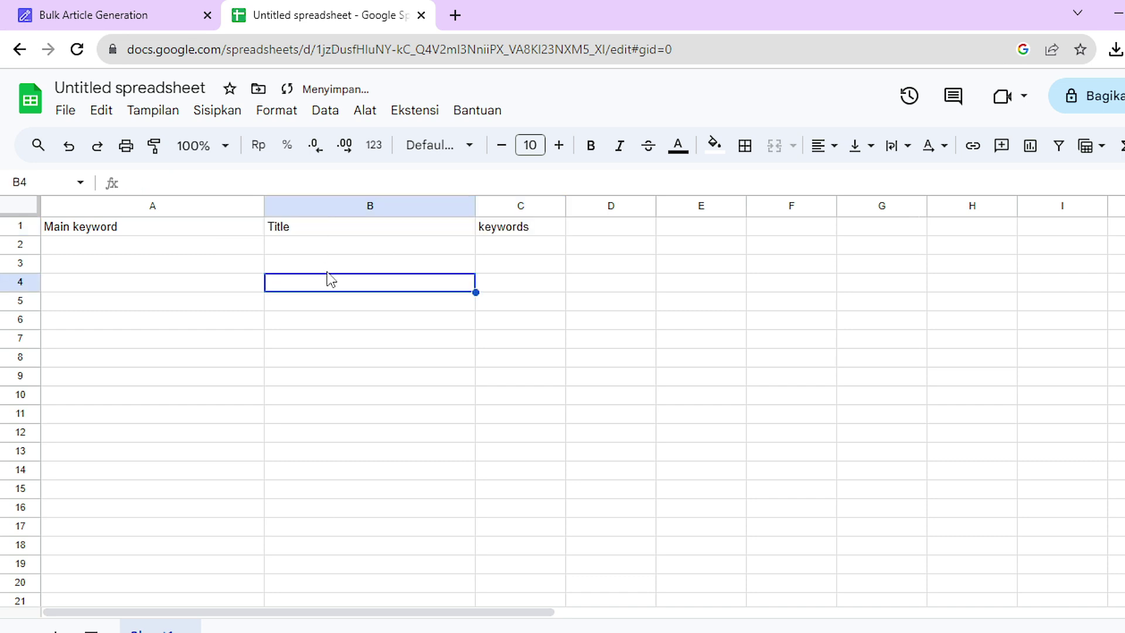
left_click_drag(476, 206, 514, 206)
left_click_drag(606, 206, 767, 217)
- Switch to Google Ads Keyword Planner and find new keyword ideas for "kursus seo"
left_click(113, 14)
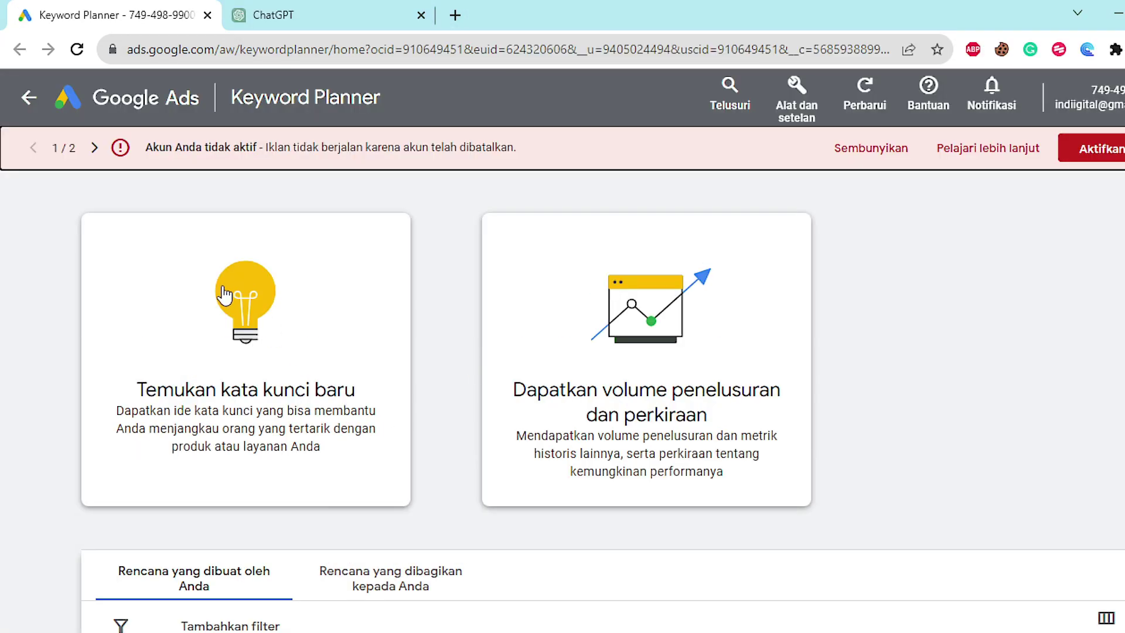
left_click(234, 324)
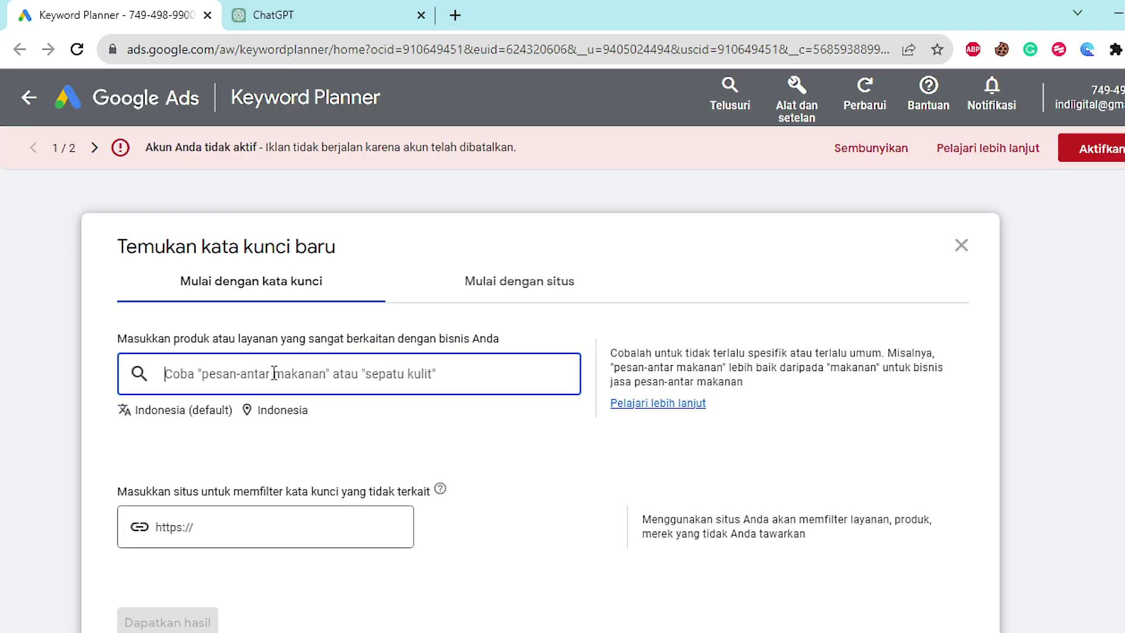
type("kyu")
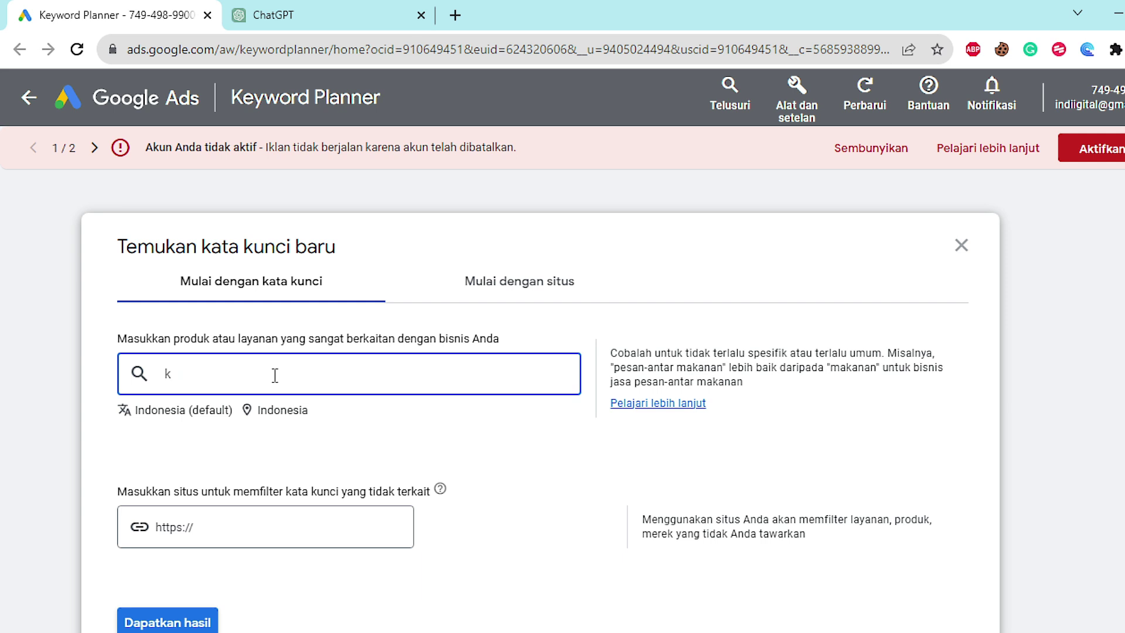
type("sus seo")
left_click(197, 628)
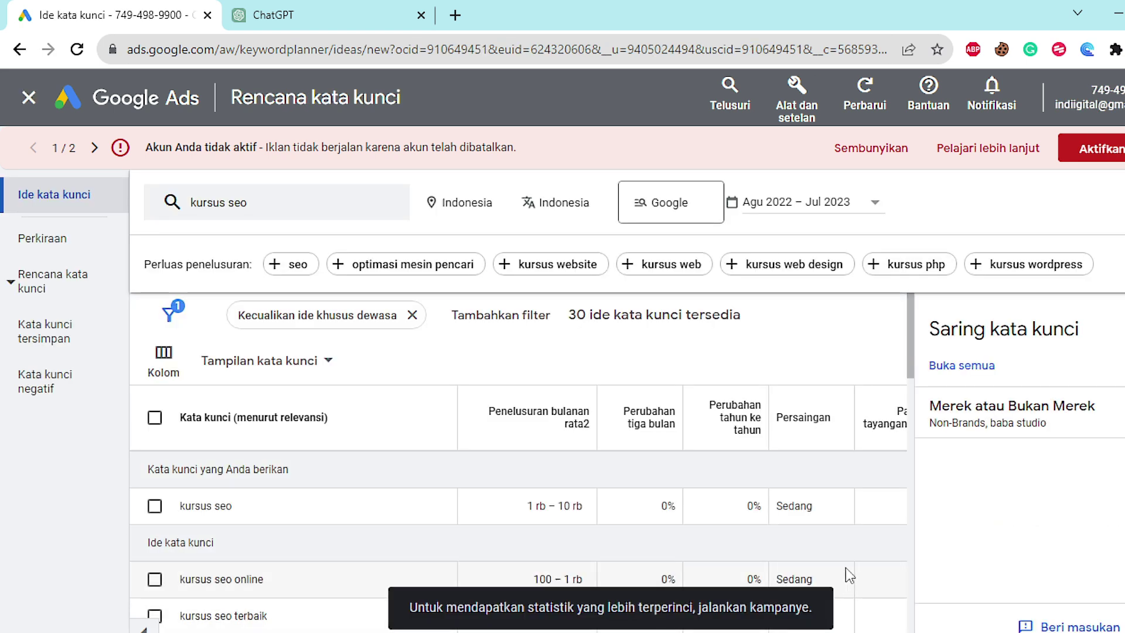
- Select all the keyword ideas in the results table and copy them to the clipboard
scroll(715, 486, "down", 3)
scroll(715, 487, "up", 3)
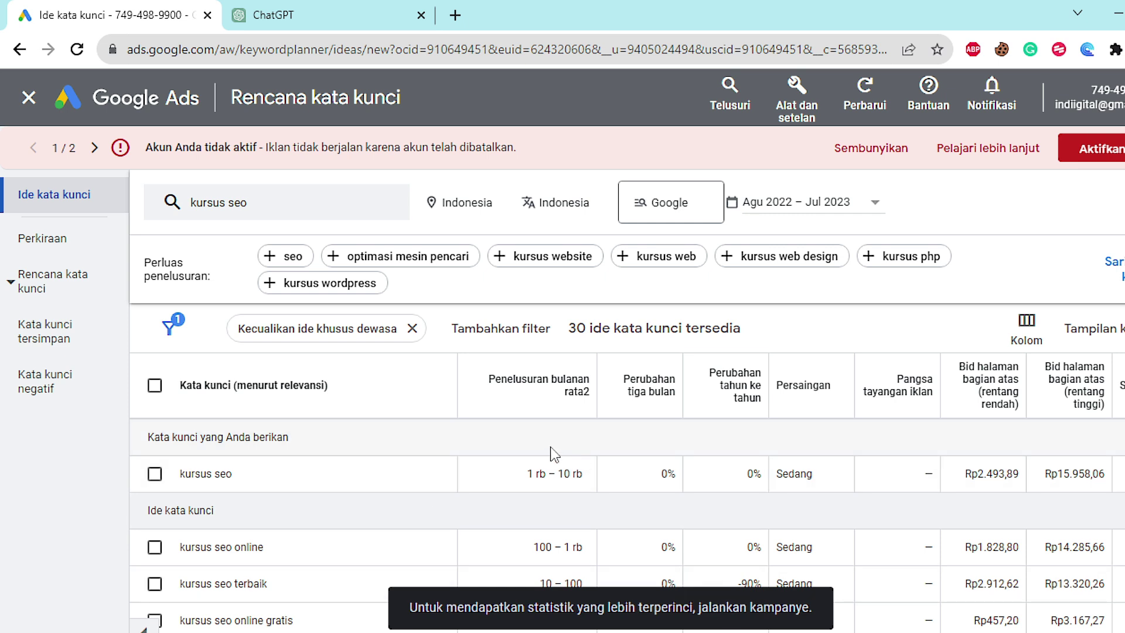
scroll(551, 452, "down", 2)
scroll(550, 454, "up", 2)
left_click(156, 396)
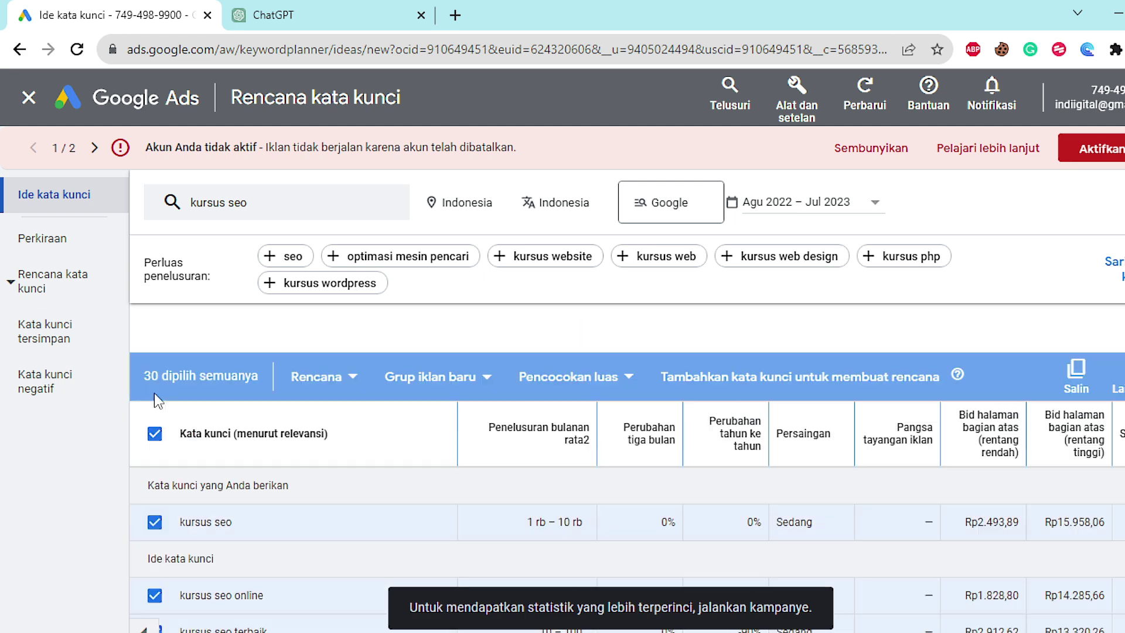
scroll(306, 481, "down", 3)
scroll(304, 481, "up", 3)
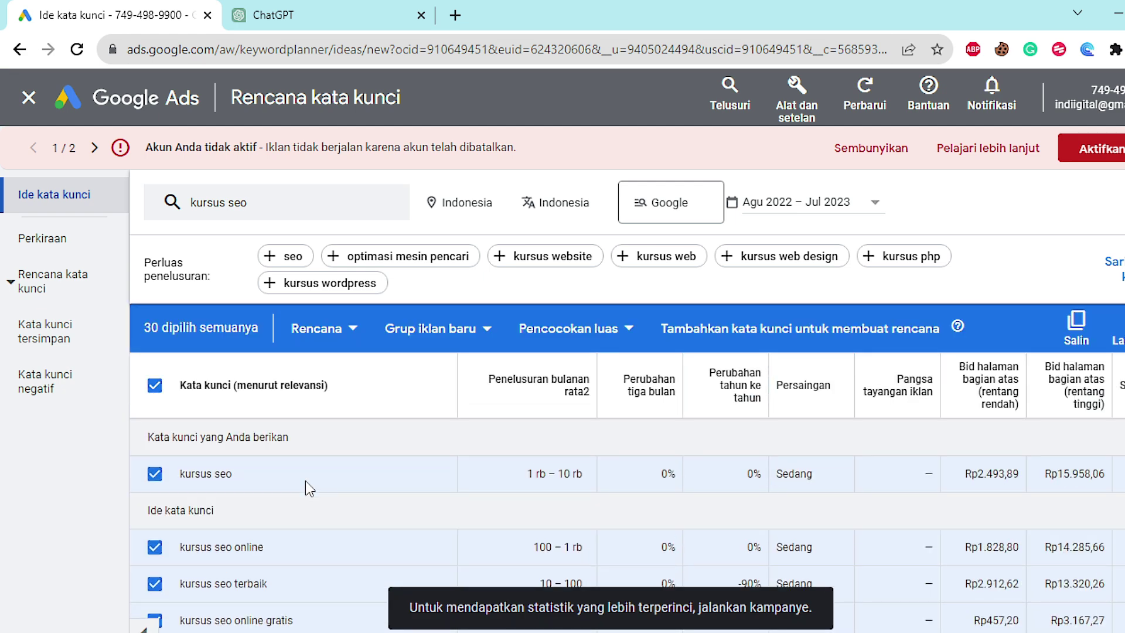
left_click(1077, 325)
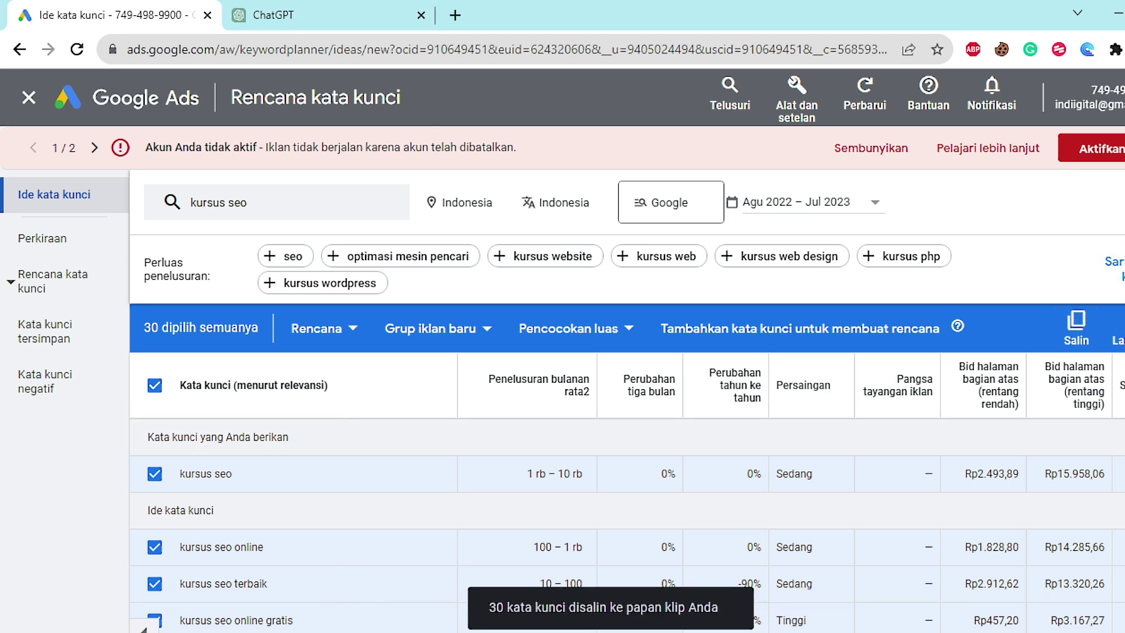
- Return to the Google Sheets spreadsheet, add a new sheet and paste the copied keywords starting in cell A1
key("alt+Tab")
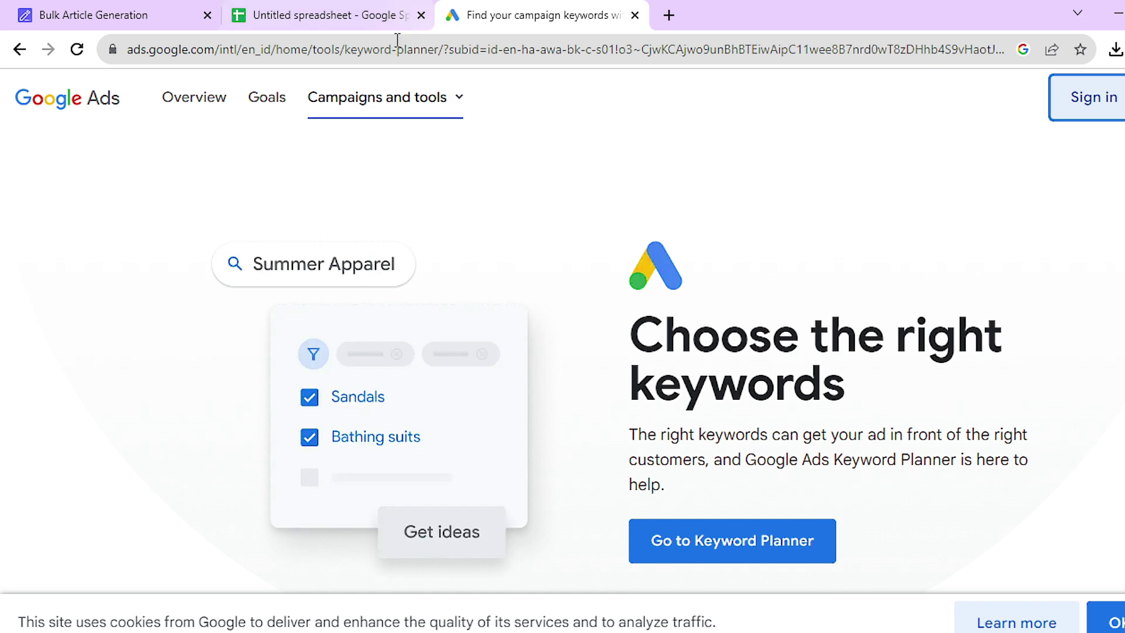
left_click(332, 18)
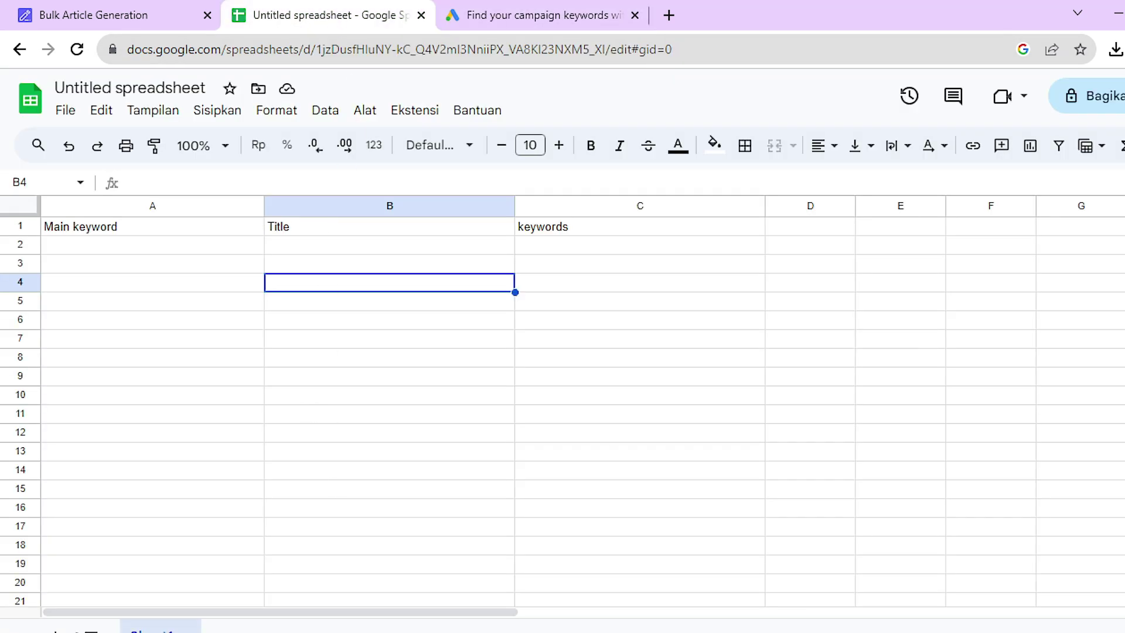
left_click(56, 628)
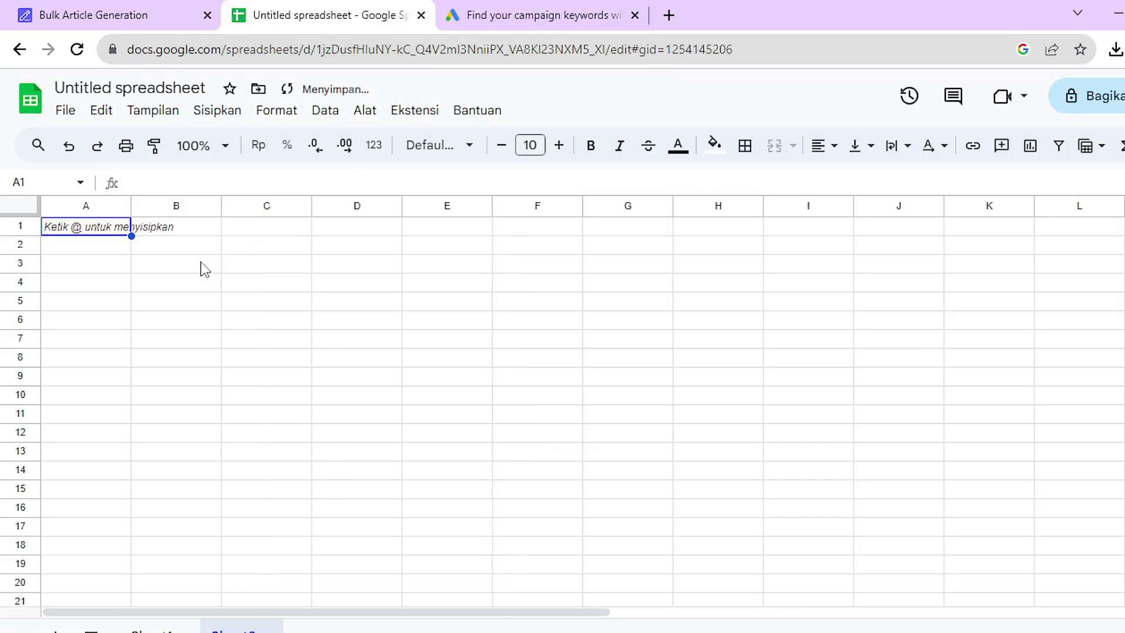
key("ctrl+v")
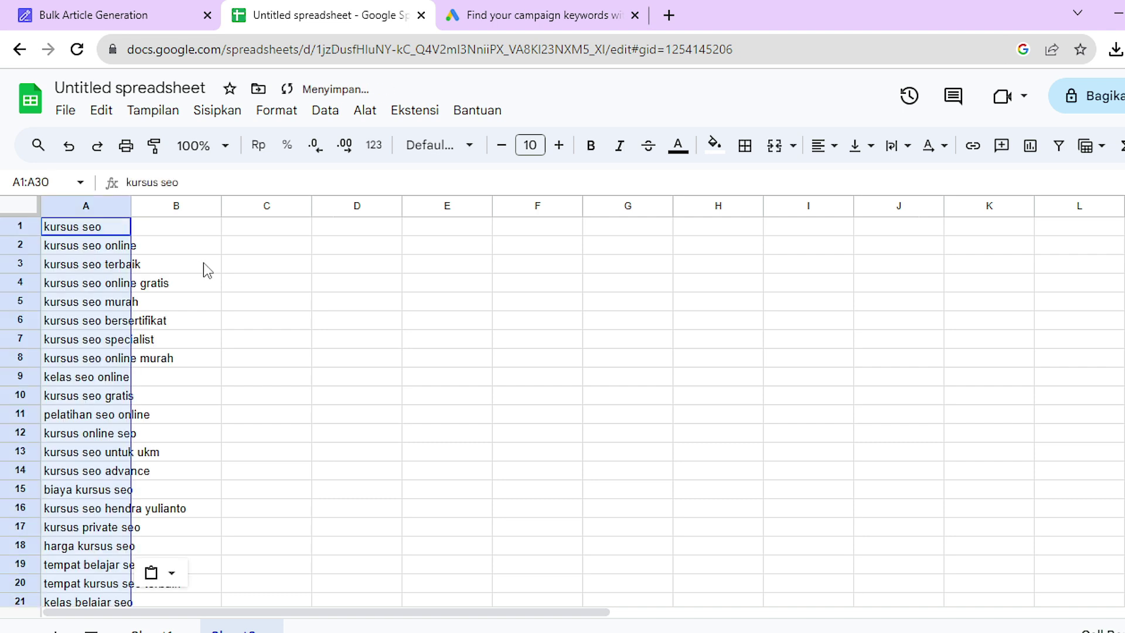
- Widen column A to fit the pasted keywords and review the whole list
left_click(238, 246)
left_click_drag(131, 206, 332, 236)
scroll(286, 357, "down", 7)
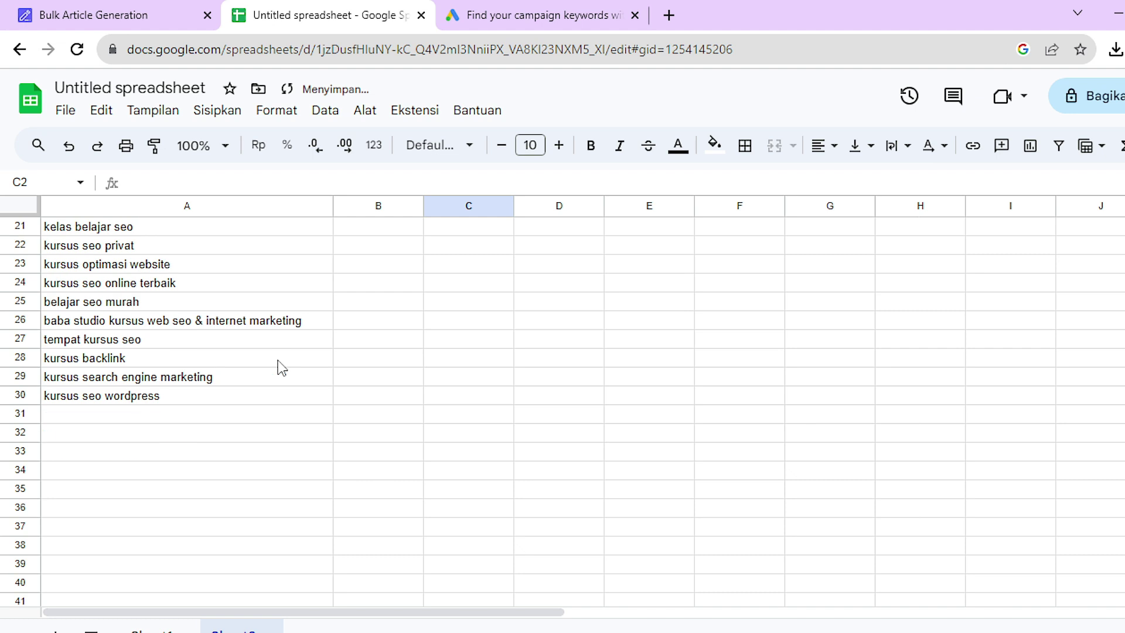
scroll(282, 368, "up", 7)
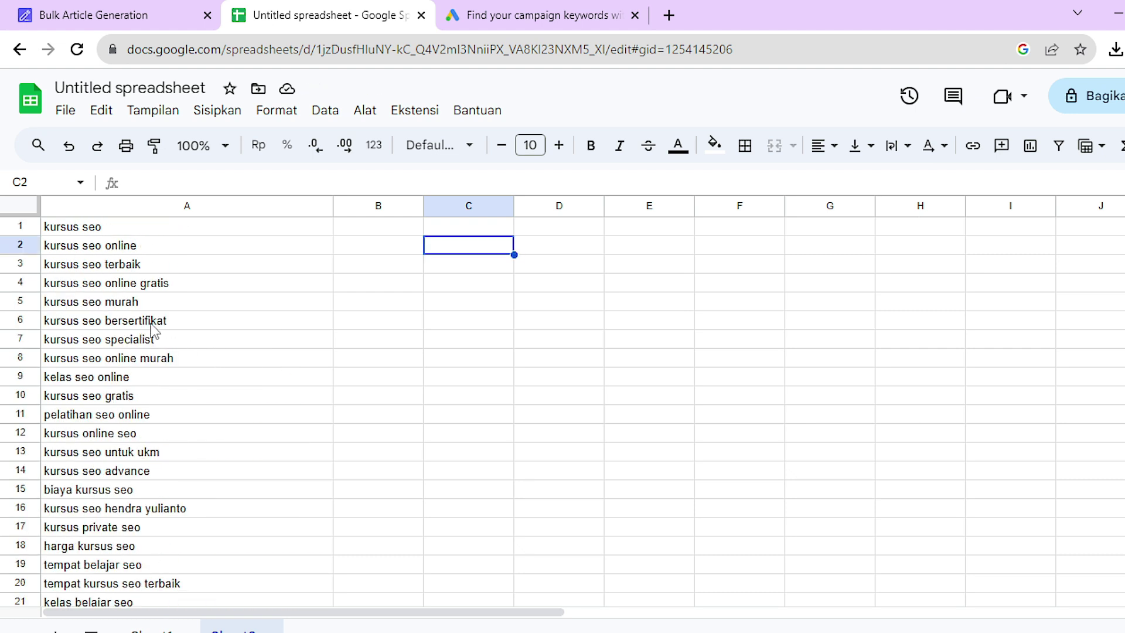
- Paste the copied keywords on Sheet1 under Main keyword, starting in cell A2, and widen the Title column
left_click(170, 627)
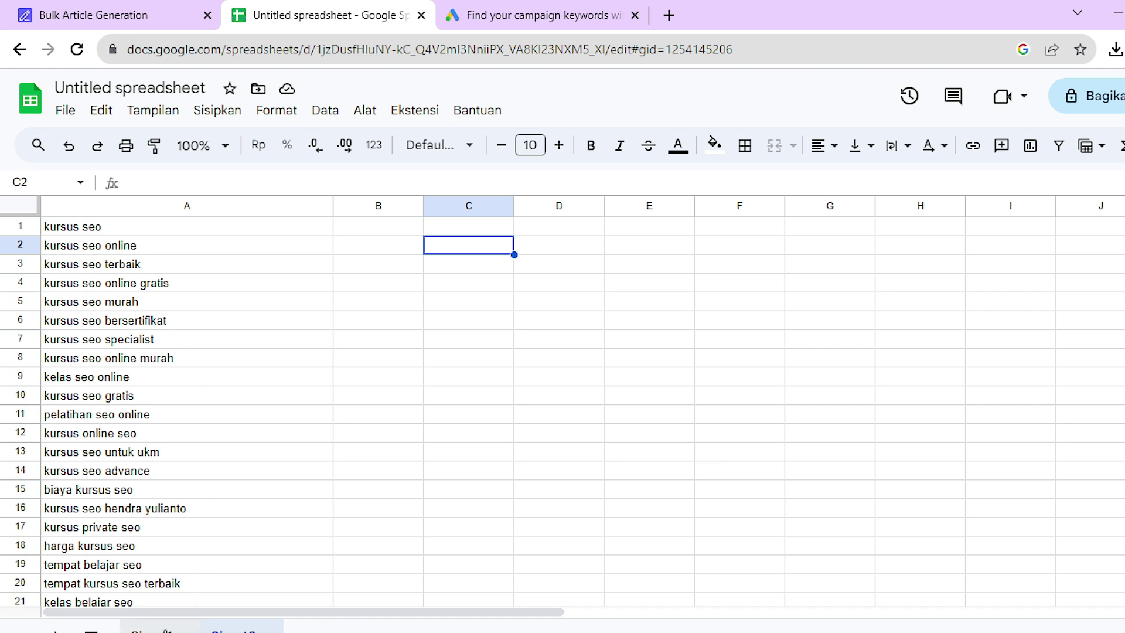
left_click(80, 252)
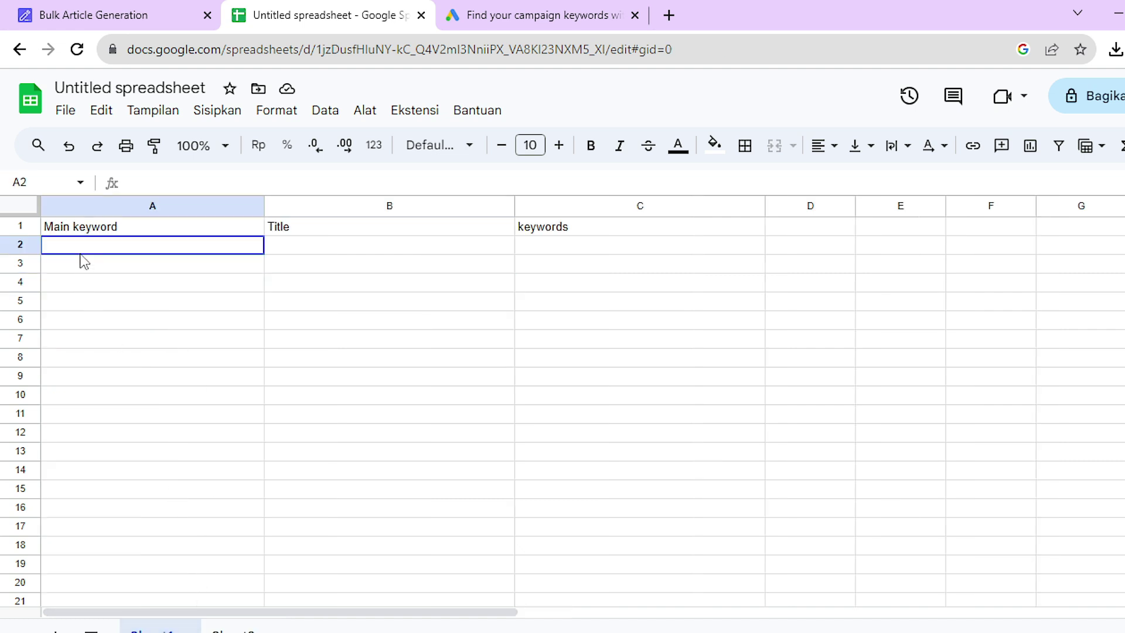
key("ctrl+v")
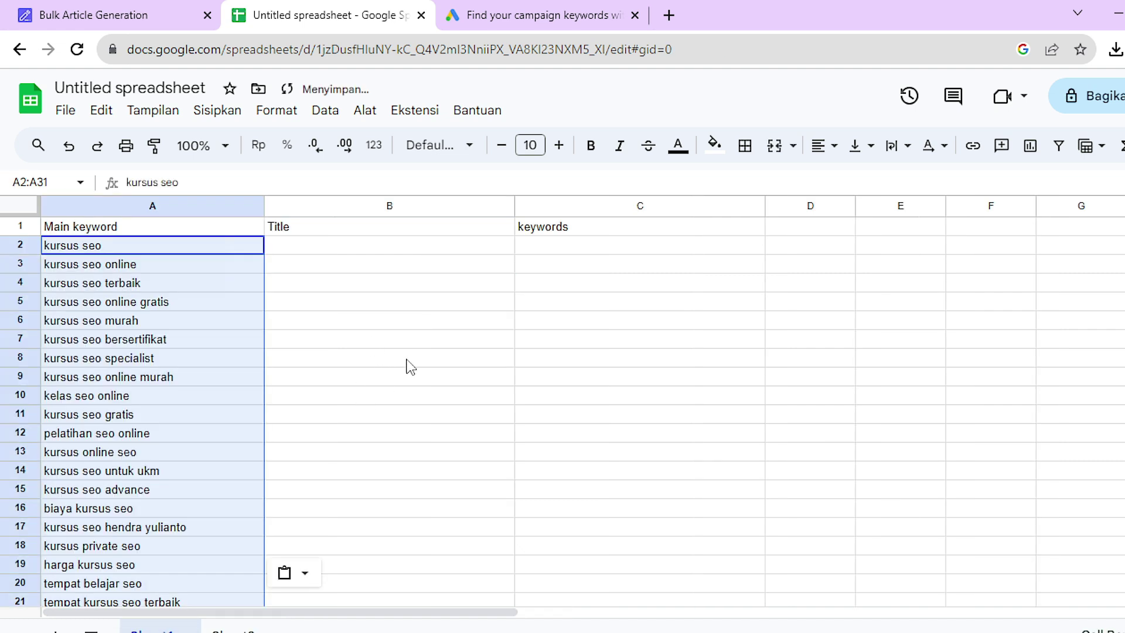
left_click(407, 364)
left_click_drag(512, 209, 550, 209)
- Switch to ChatGPT and send the prompt "buatkan judul dari keyword dibawah ini" followed by the pasted keyword list
key("alt+Tab")
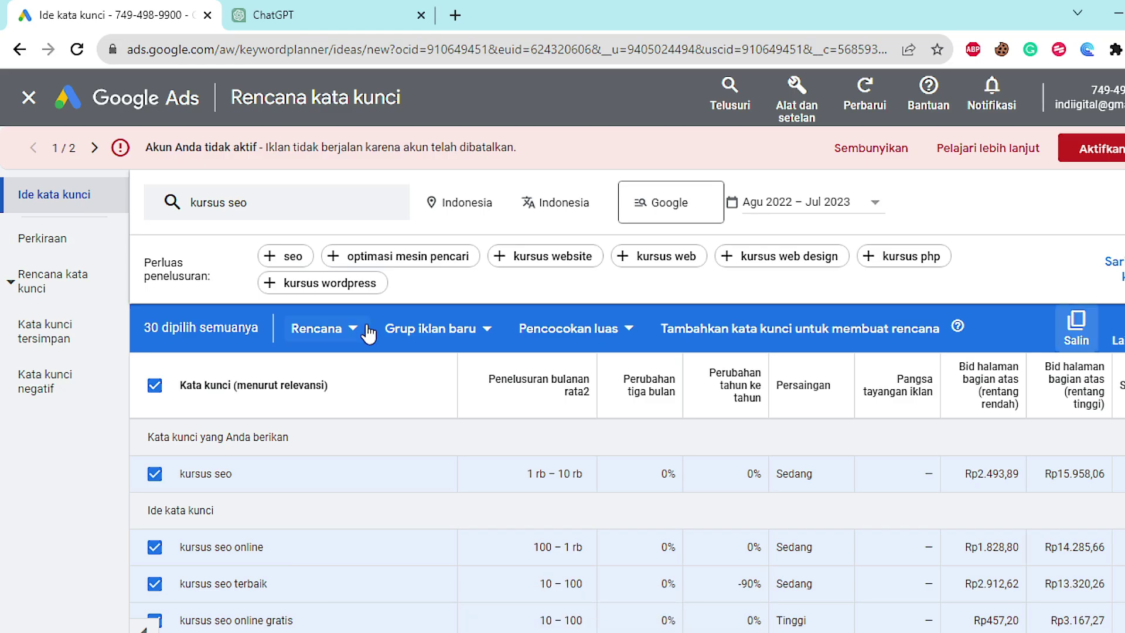
left_click(329, 26)
left_click(457, 580)
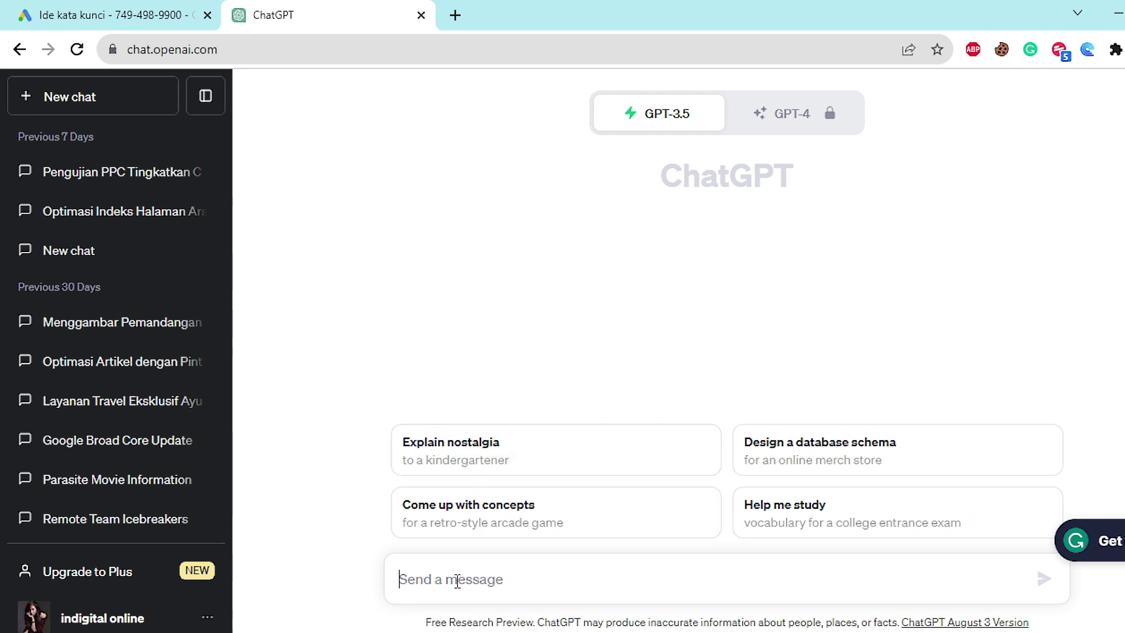
type("b")
type("an judul ")
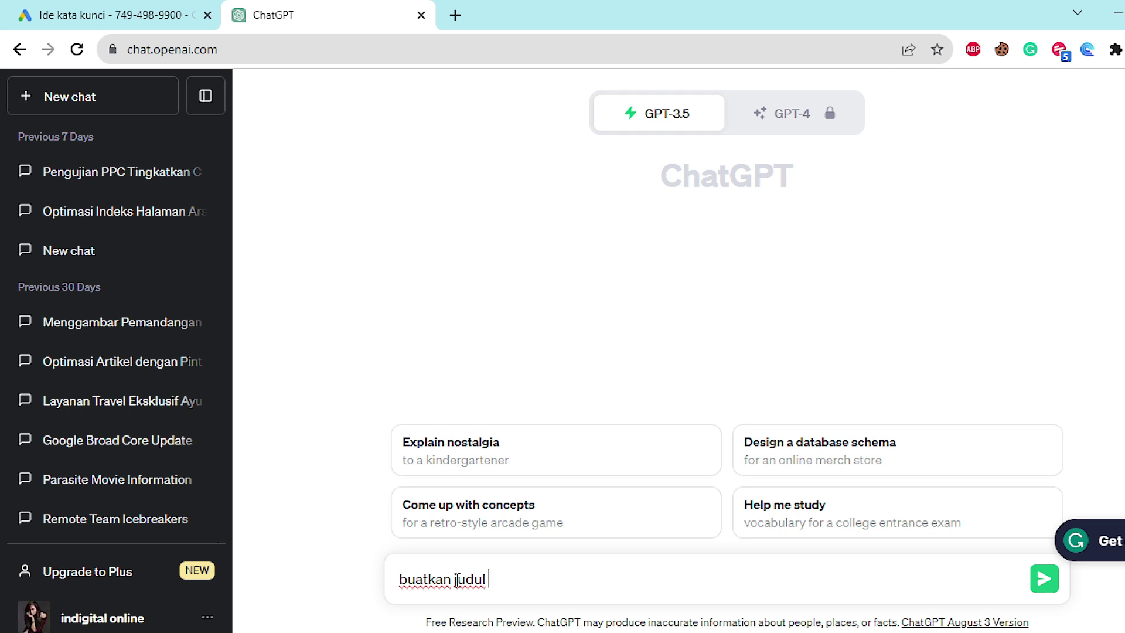
type("danri keyword dibawah in")
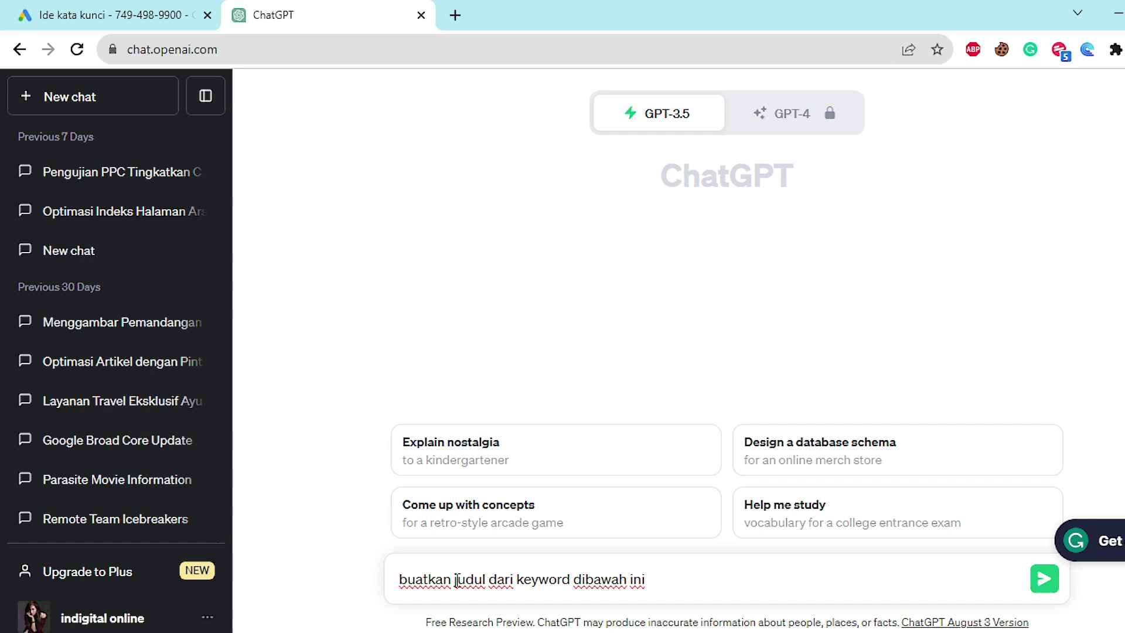
type("i")
key("shift+Return")
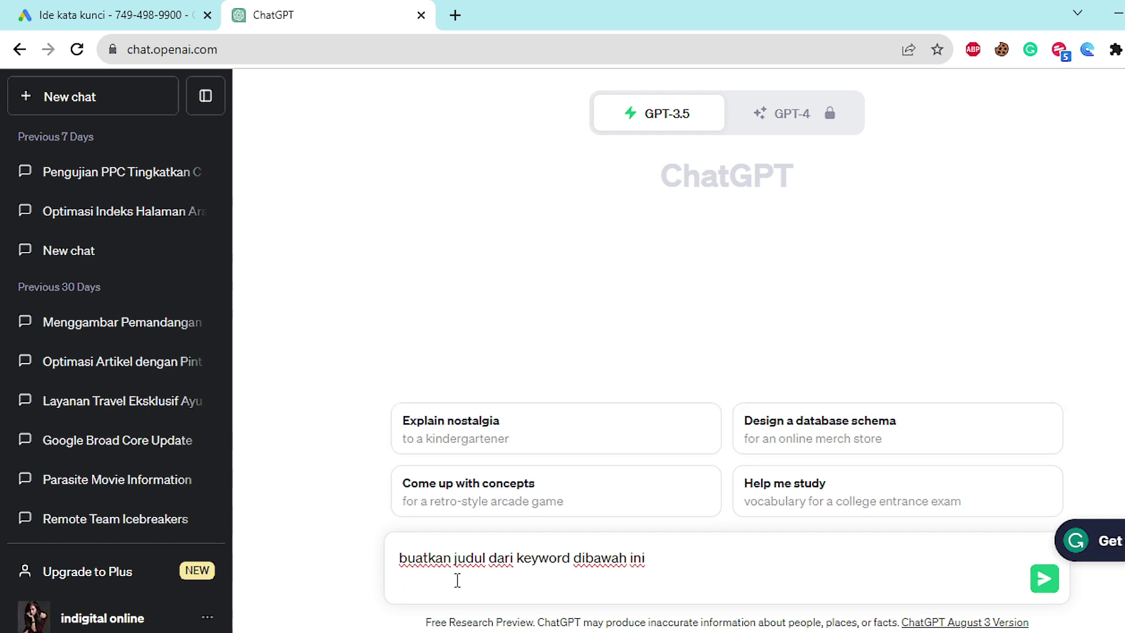
key("ctrl+v")
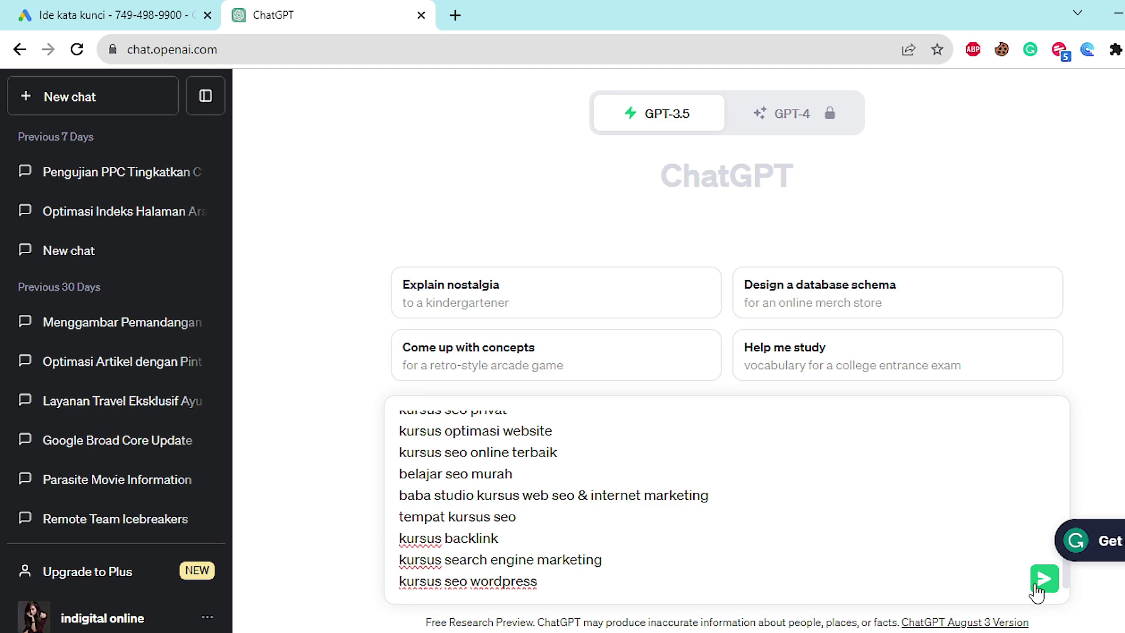
left_click(1044, 580)
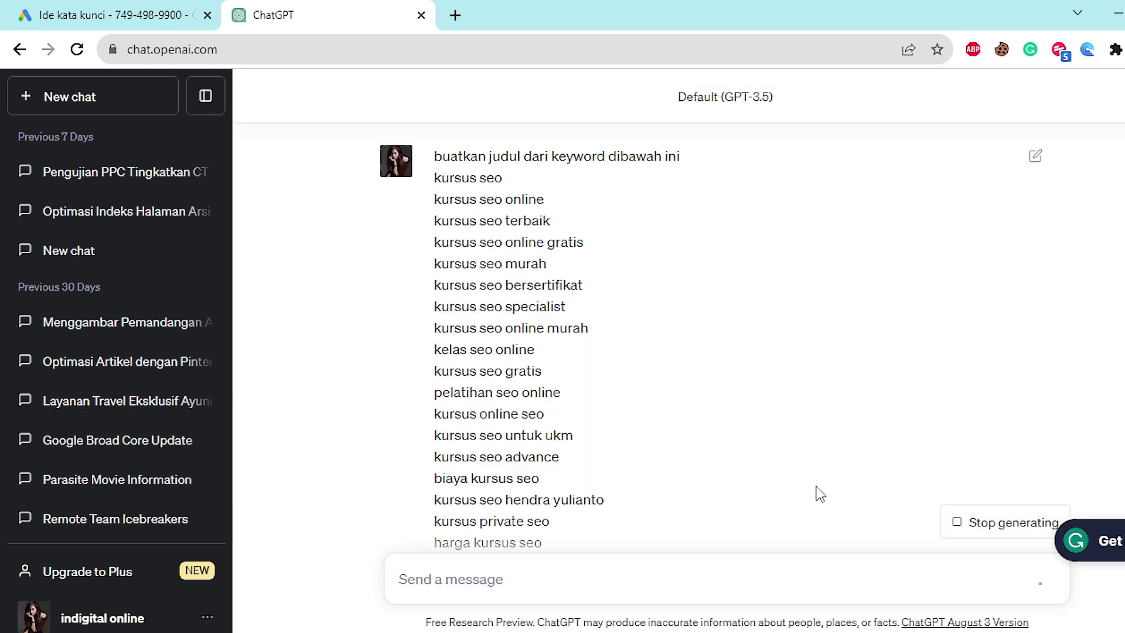
- Review the generated title list and copy the whole ChatGPT response to the clipboard
scroll(745, 363, "down", 3)
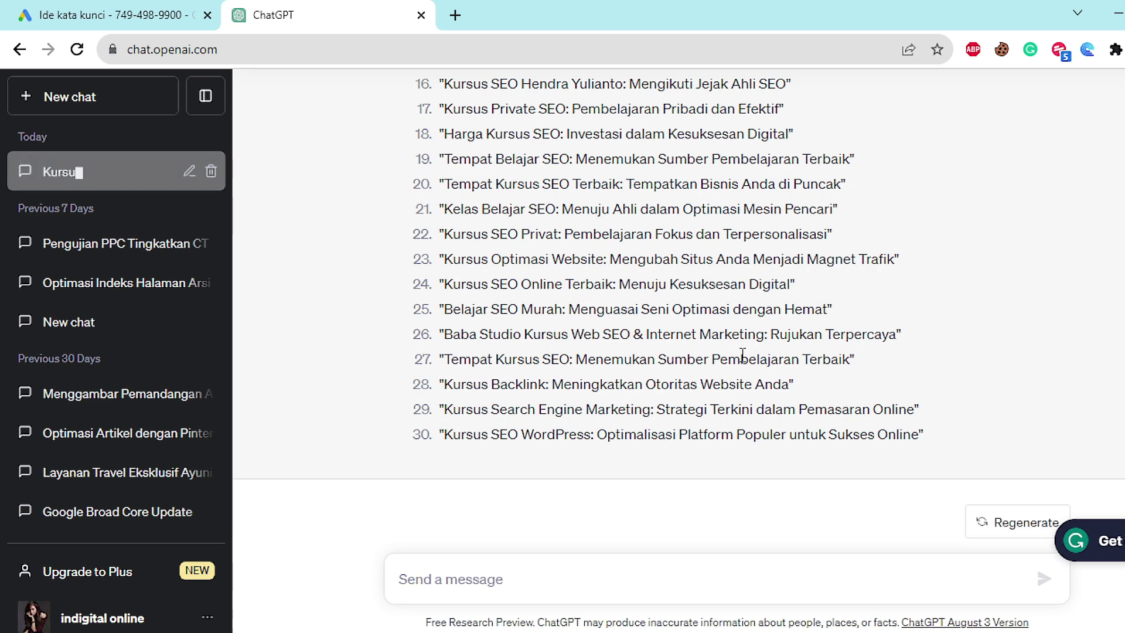
scroll(762, 275, "up", 7)
scroll(777, 203, "up", 1)
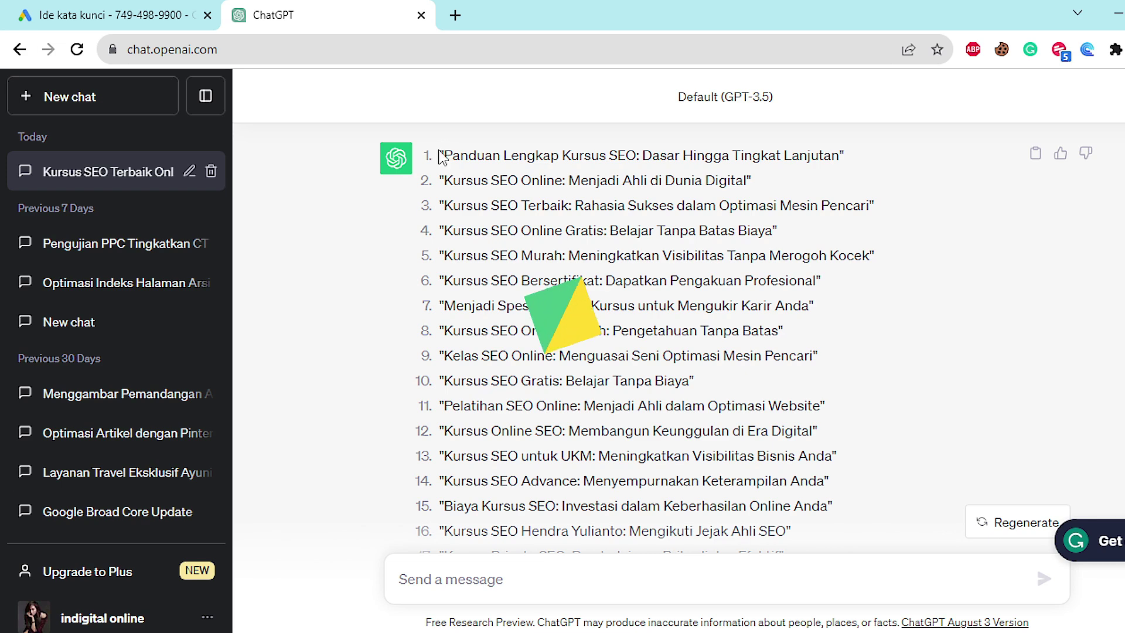
left_click_drag(438, 154, 692, 406)
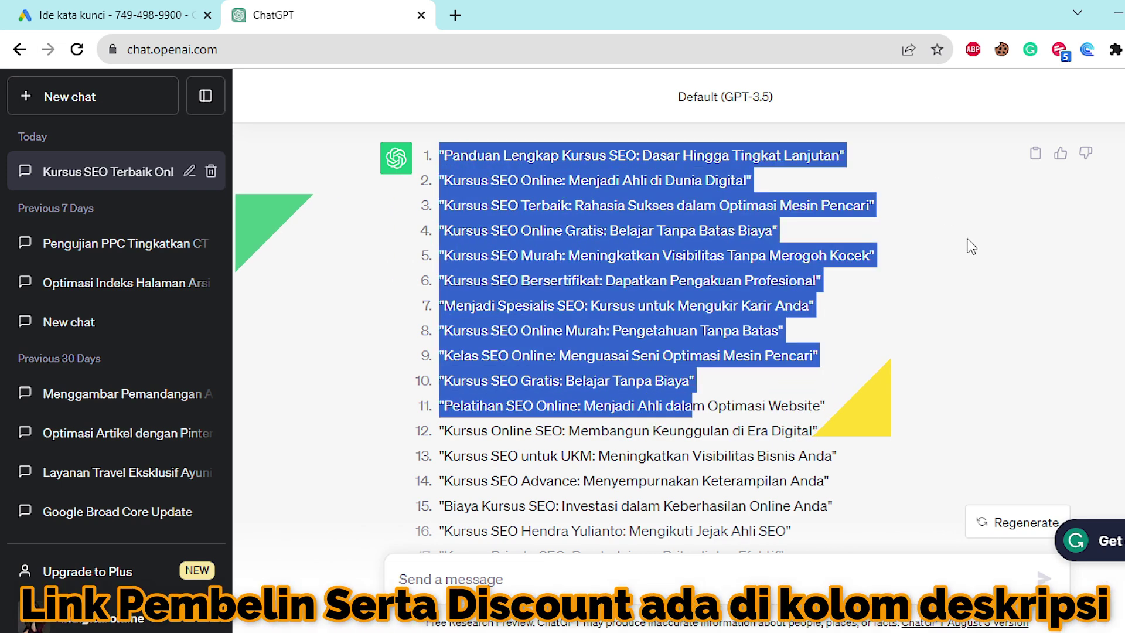
left_click(1035, 155)
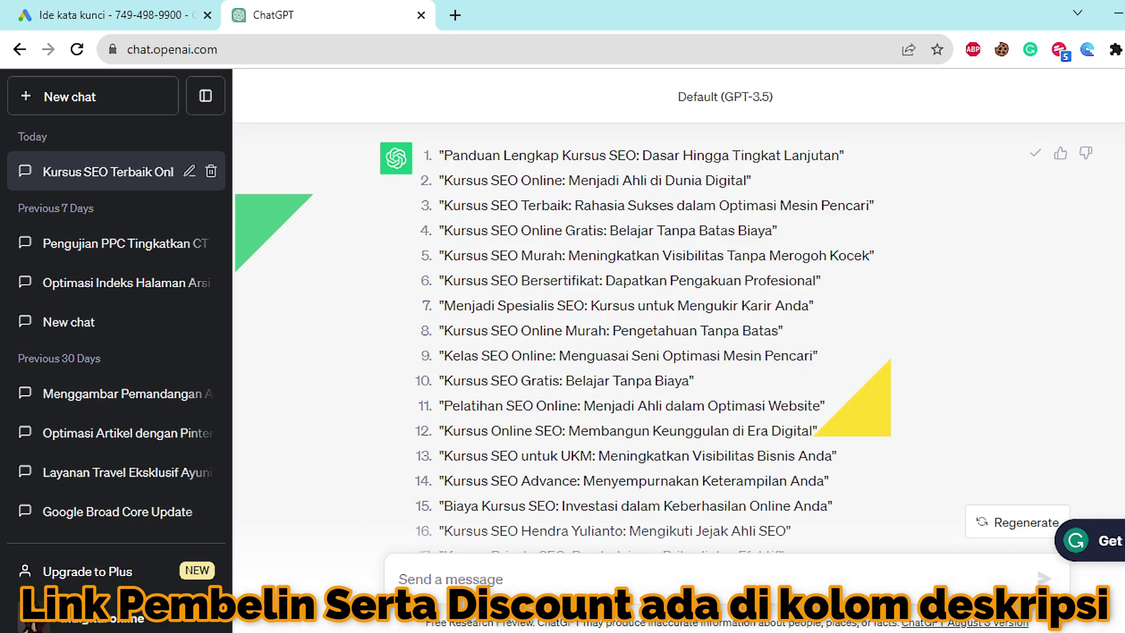
- Return to the Google Sheets spreadsheet, paste the titles starting in cell B2 and widen column B to fit them
key("alt+Tab")
left_click(351, 245)
key("ctrl+v")
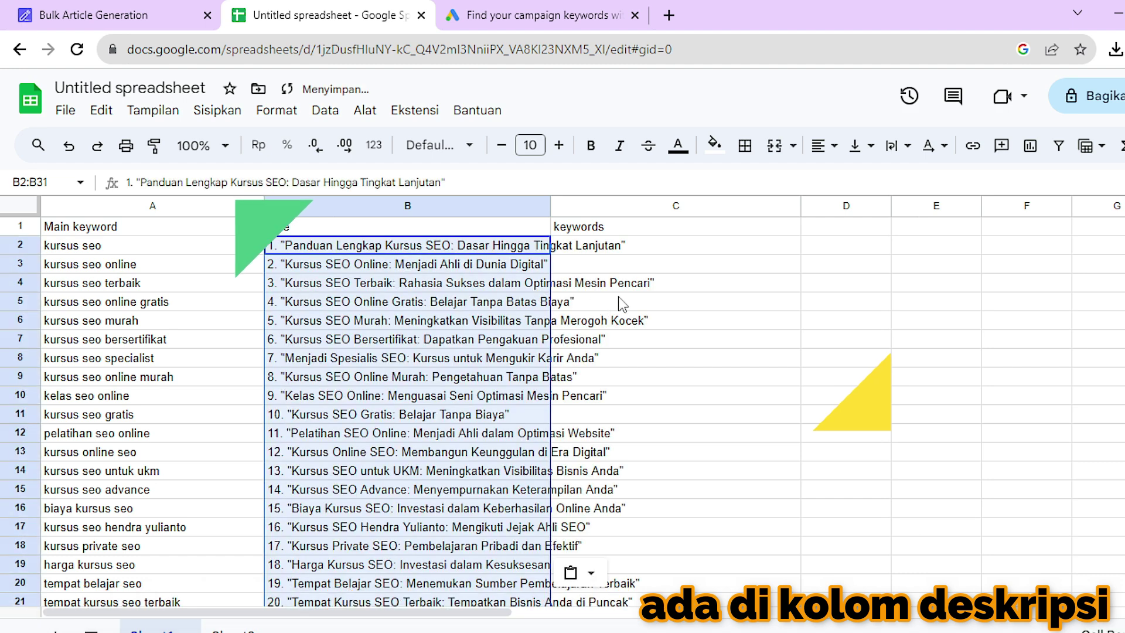
left_click_drag(548, 205, 681, 205)
left_click(781, 343)
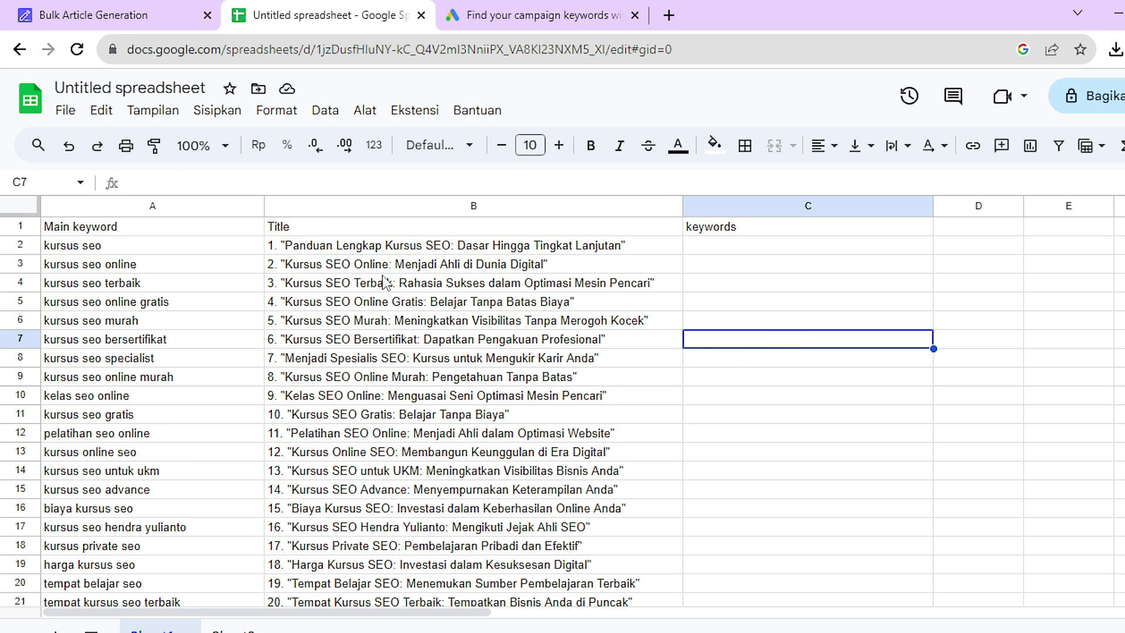
- Copy the main keywords from A2:A32 and paste them into the keywords column starting in cell C2
left_click(736, 249)
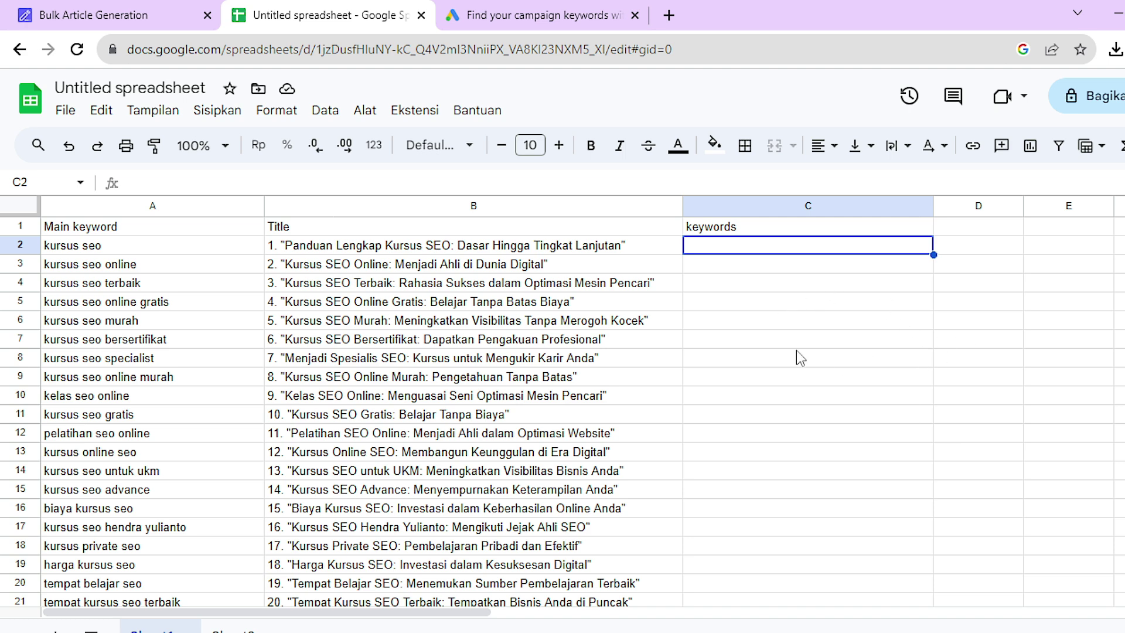
scroll(783, 532, "down", 3)
scroll(783, 532, "down", 3)
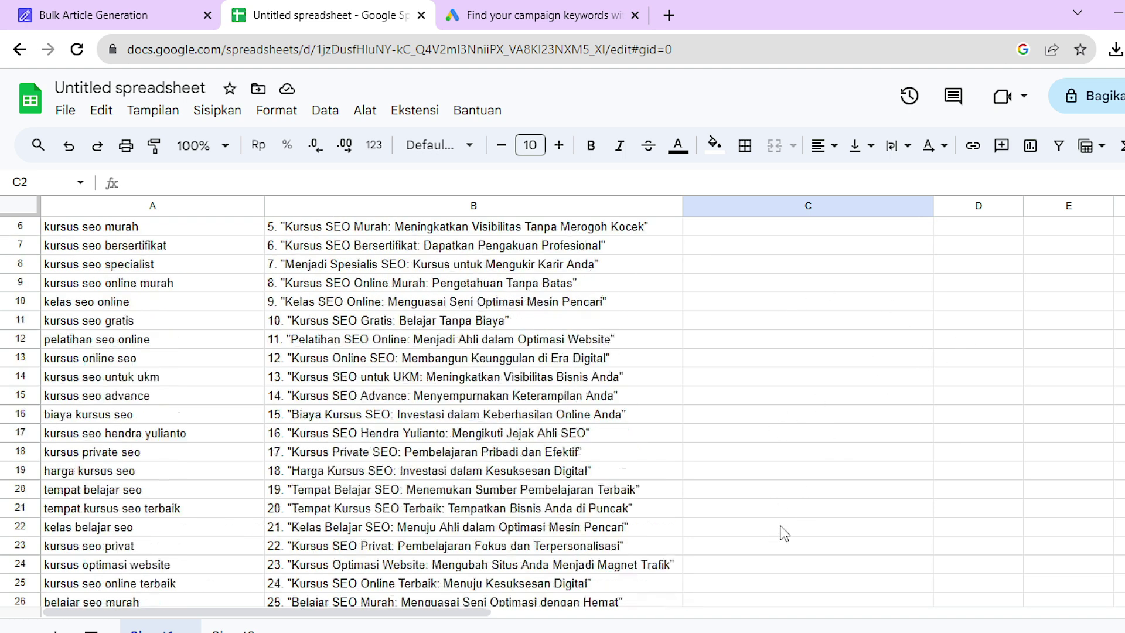
scroll(783, 532, "up", 6)
left_click_drag(98, 249, 191, 452)
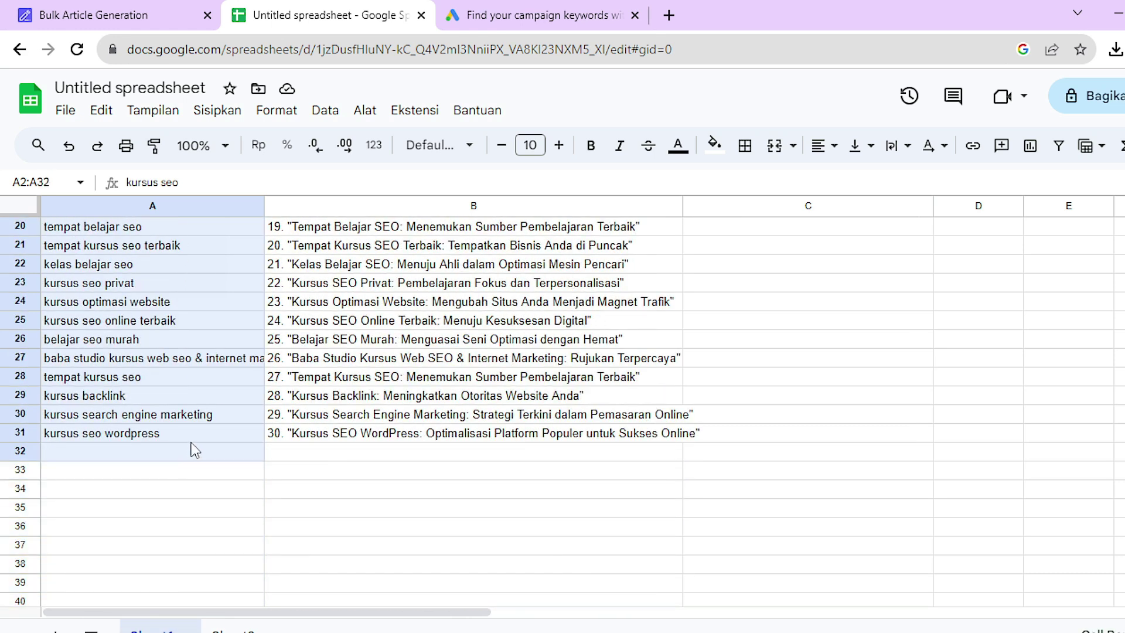
key("ctrl+c")
scroll(586, 351, "up", 10)
left_click(814, 245)
key("ctrl+v")
left_click(983, 321)
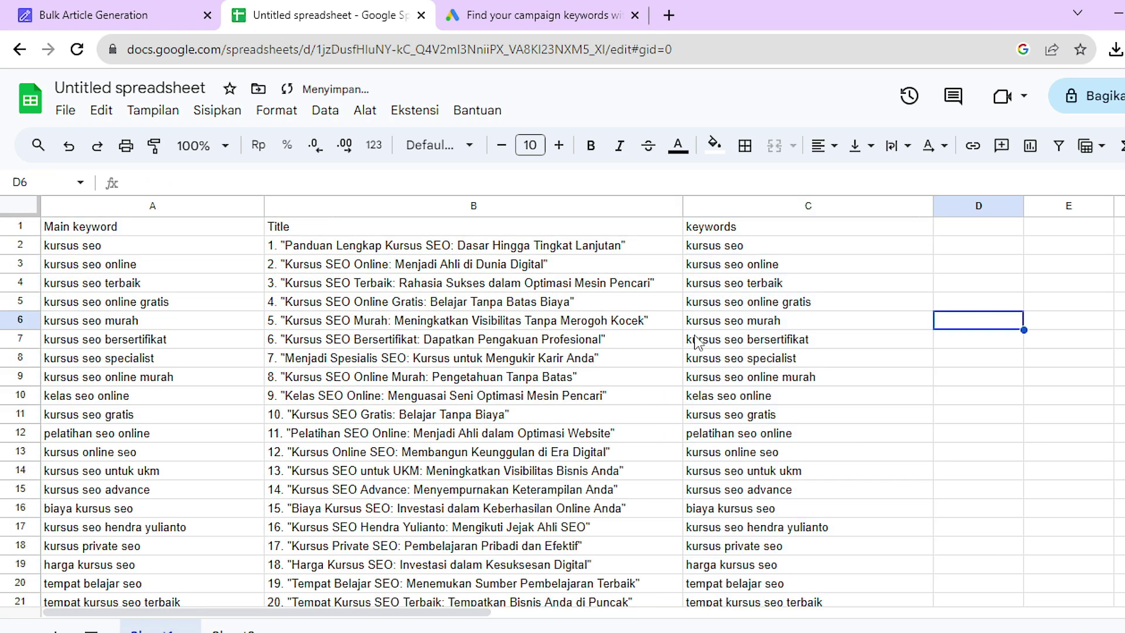
- Switch to the SEOWRITING.AI Bulk Article Generation page, import the CSV file "contoh - Sheet1" from Downloads and review the imported rows
left_click(154, 12)
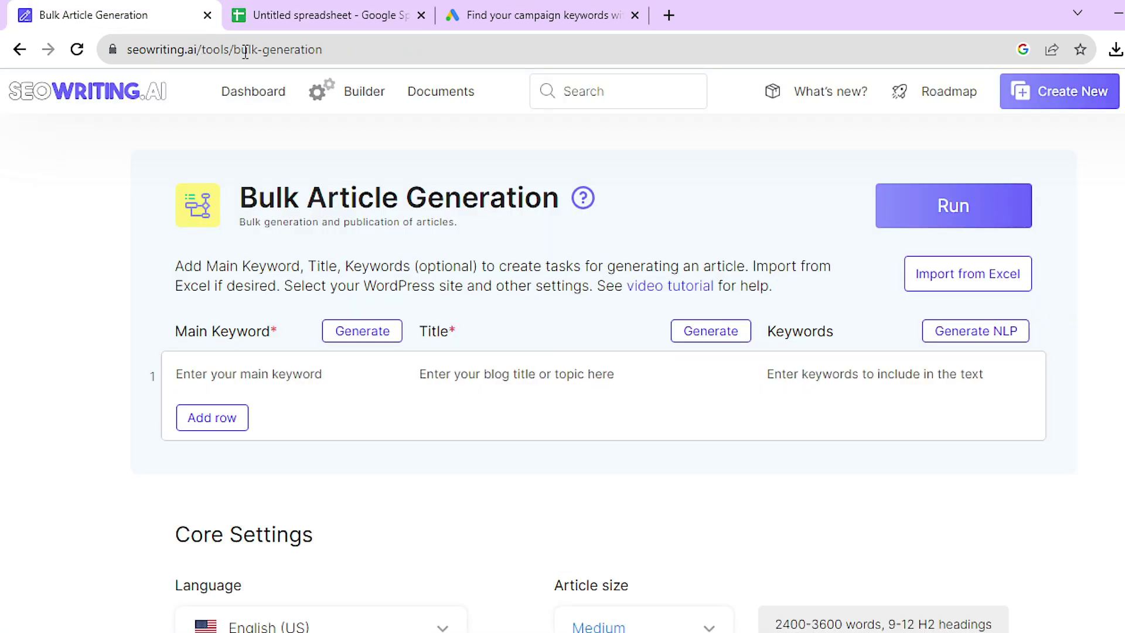
left_click(967, 273)
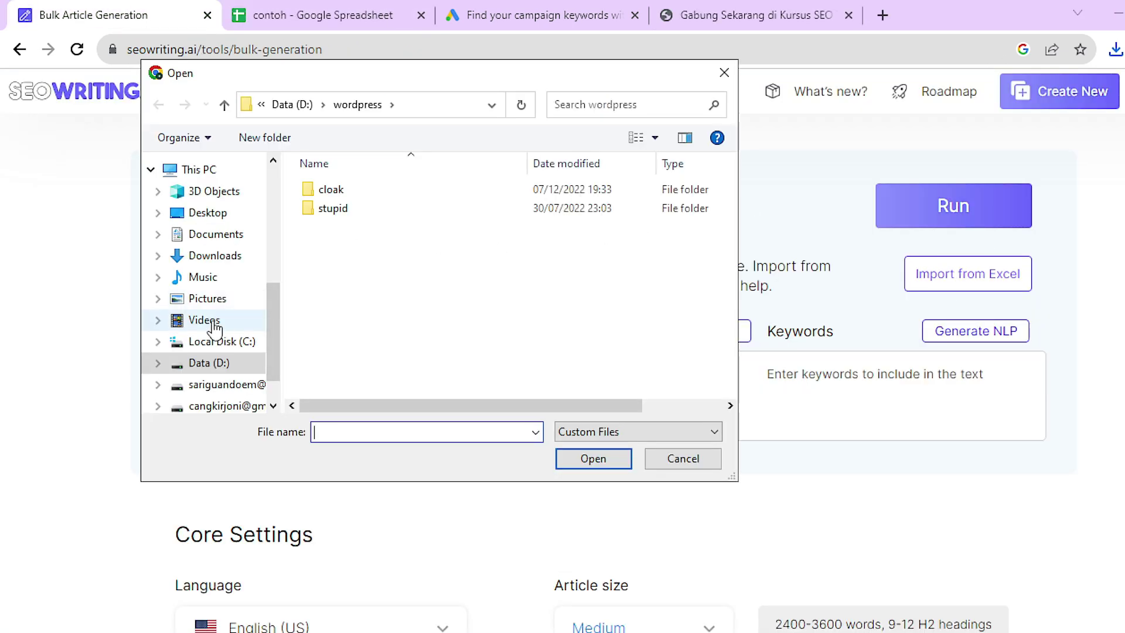
left_click(199, 259)
left_click(355, 214)
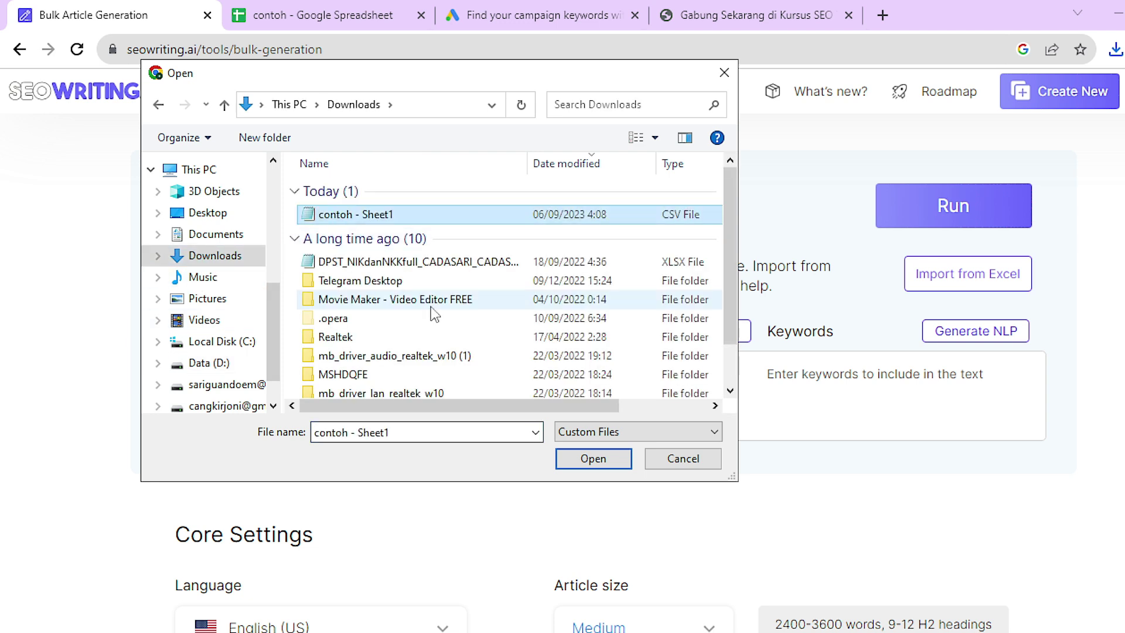
left_click(574, 457)
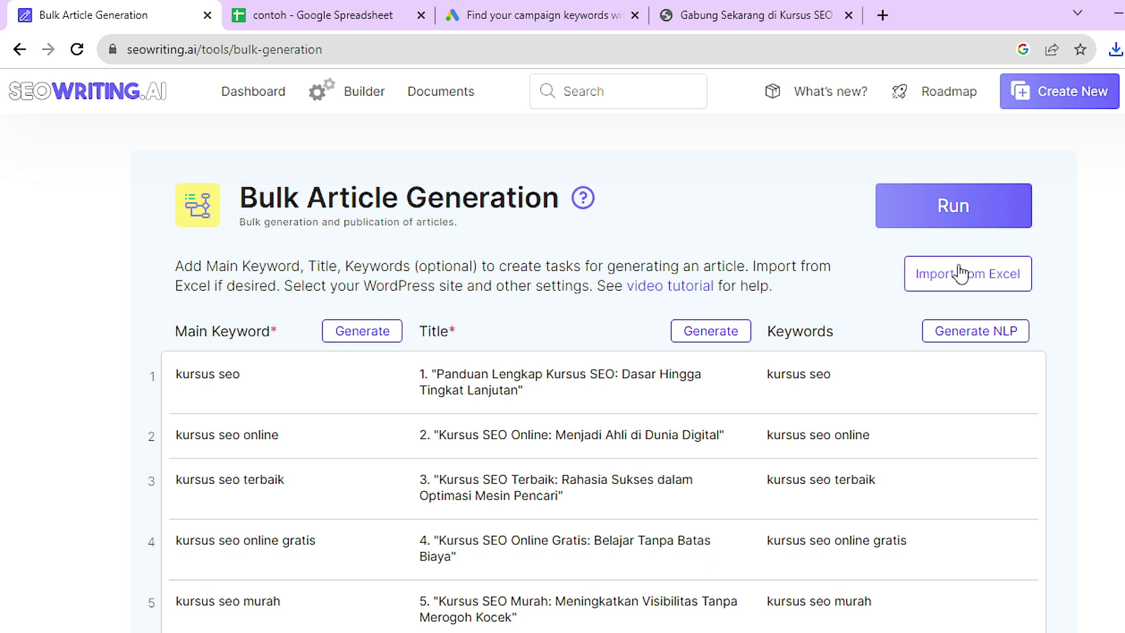
scroll(610, 287, "down", 15)
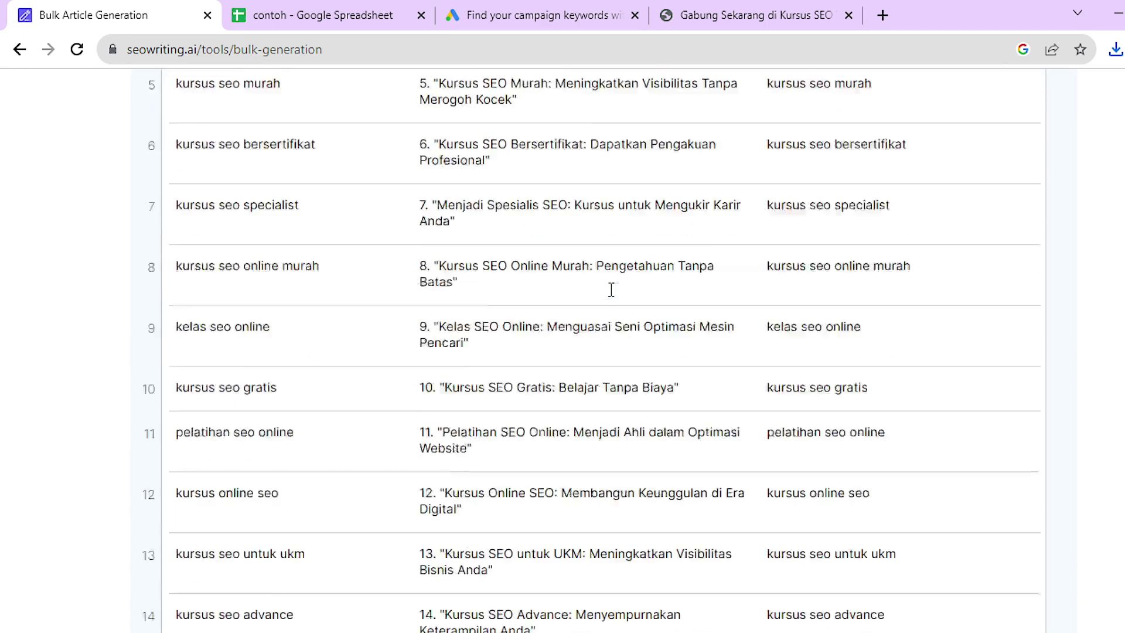
scroll(611, 290, "down", 15)
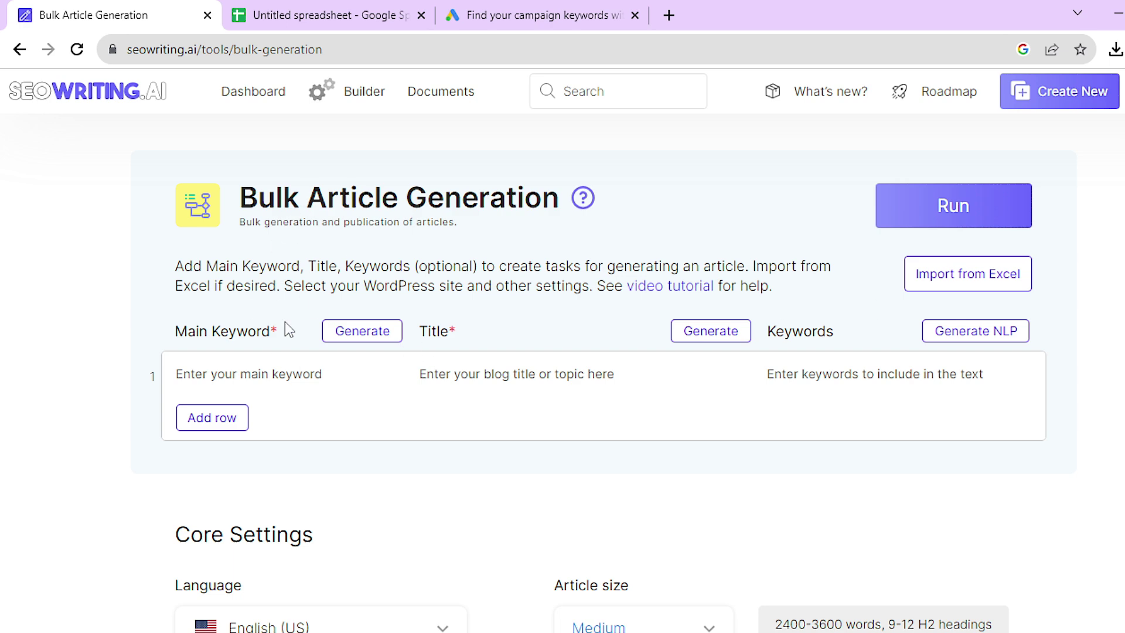
- Set the article language to Indonesian in the Core Settings
scroll(319, 434, "down", 5)
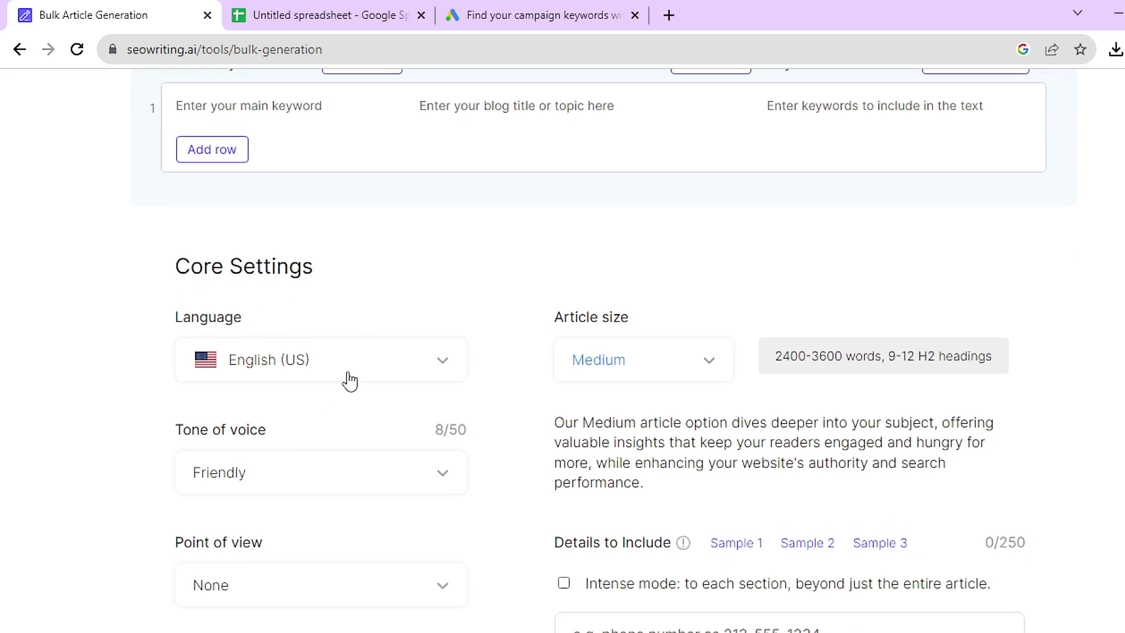
left_click(444, 369)
scroll(372, 442, "down", 8)
scroll(371, 442, "down", 8)
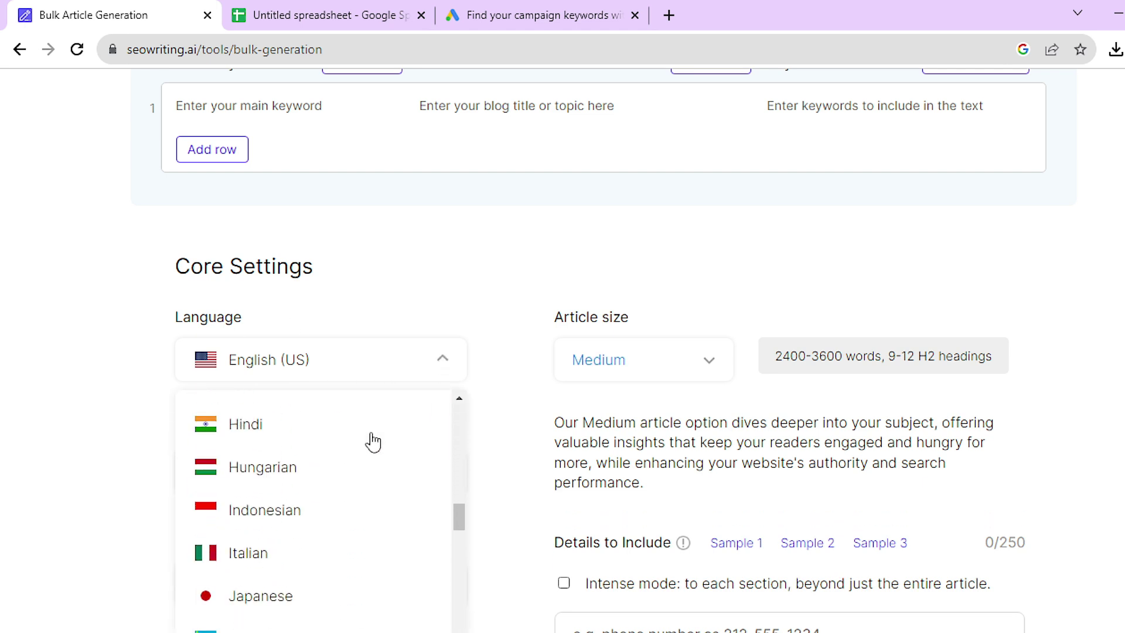
left_click(276, 516)
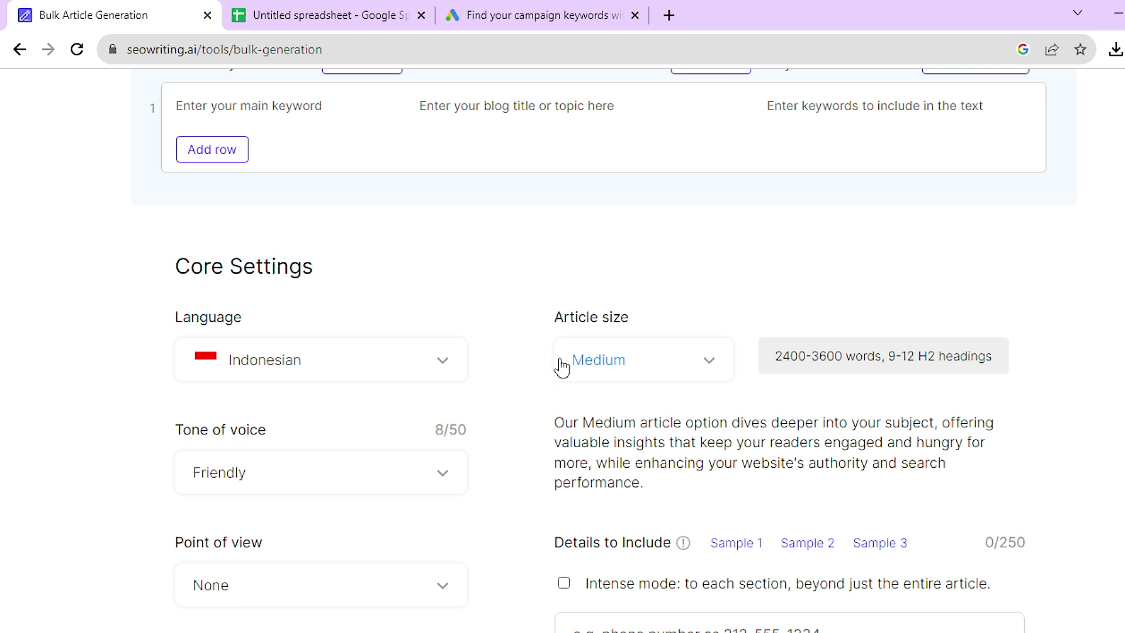
- Check the article size options, keep Medium, and set the tone of voice to Informational
left_click(714, 371)
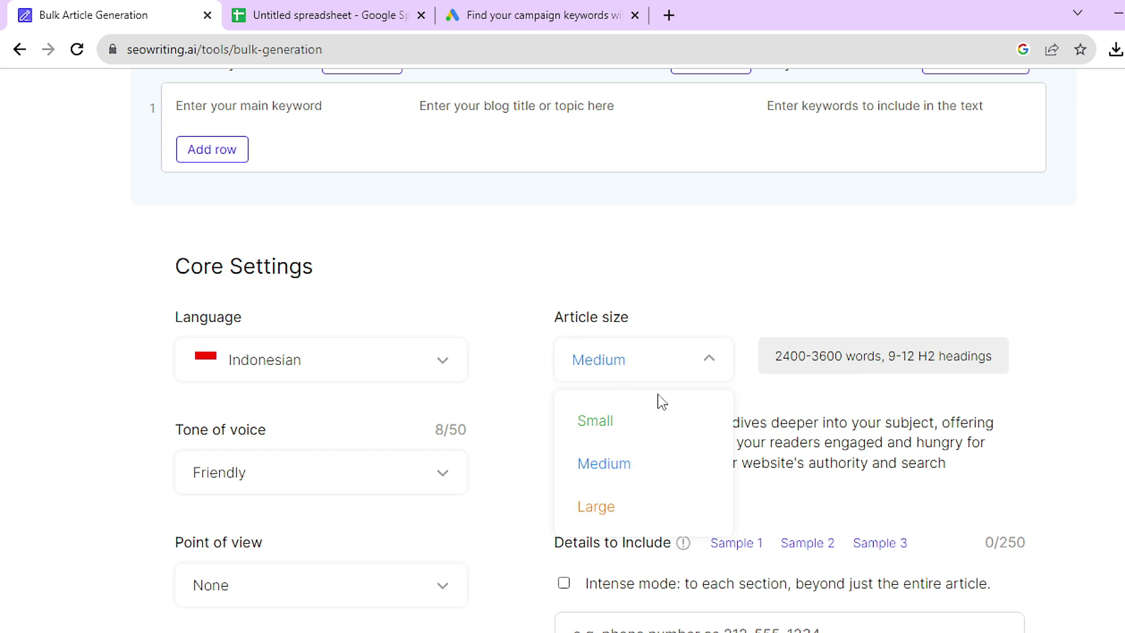
scroll(586, 375, "down", 2)
left_click(64, 382)
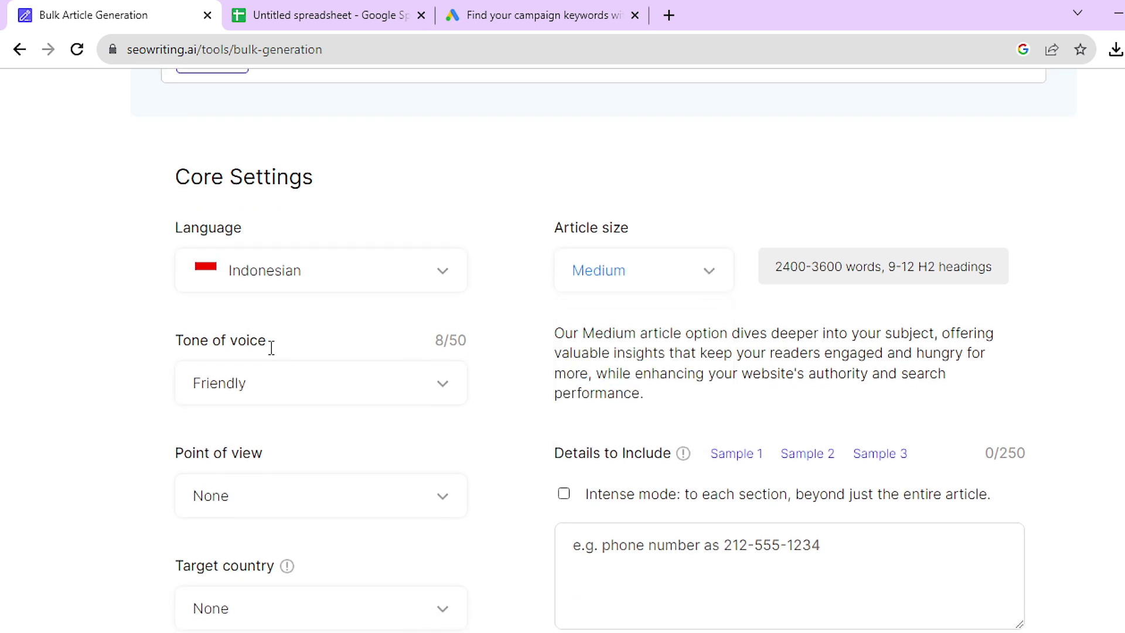
left_click(440, 391)
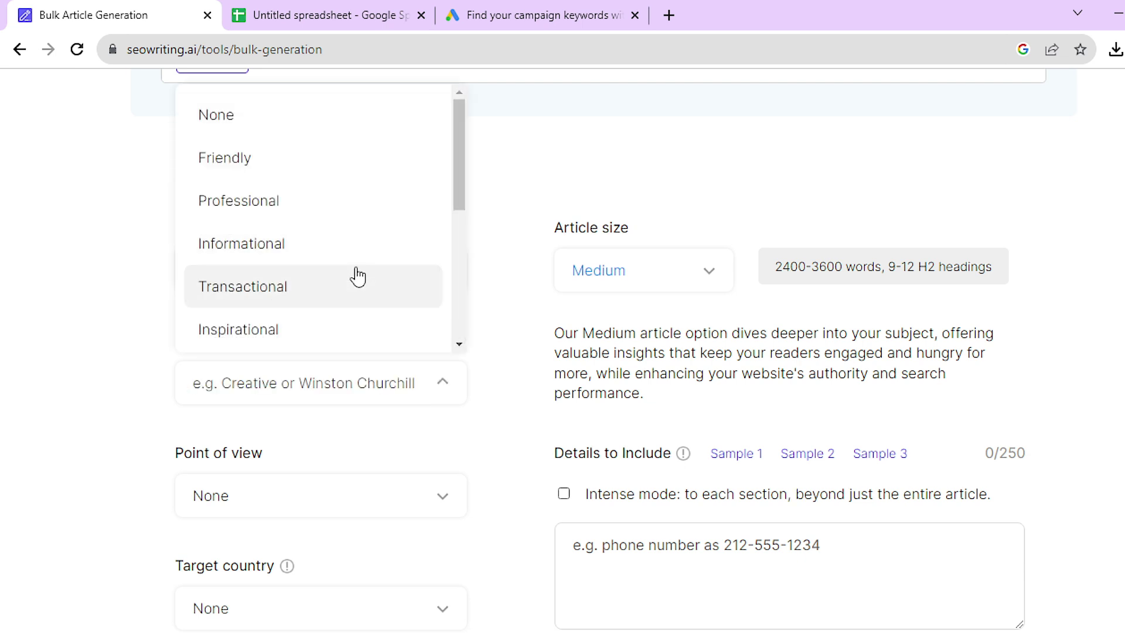
left_click(289, 252)
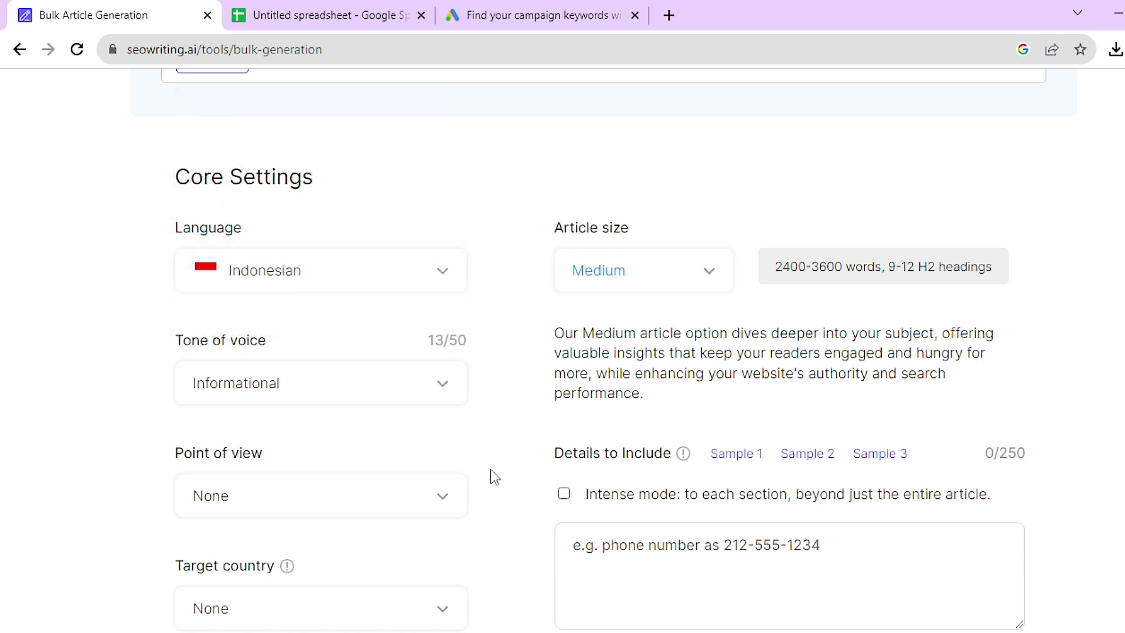
- Look through the available tone of voice options and keep Informational
left_click(450, 387)
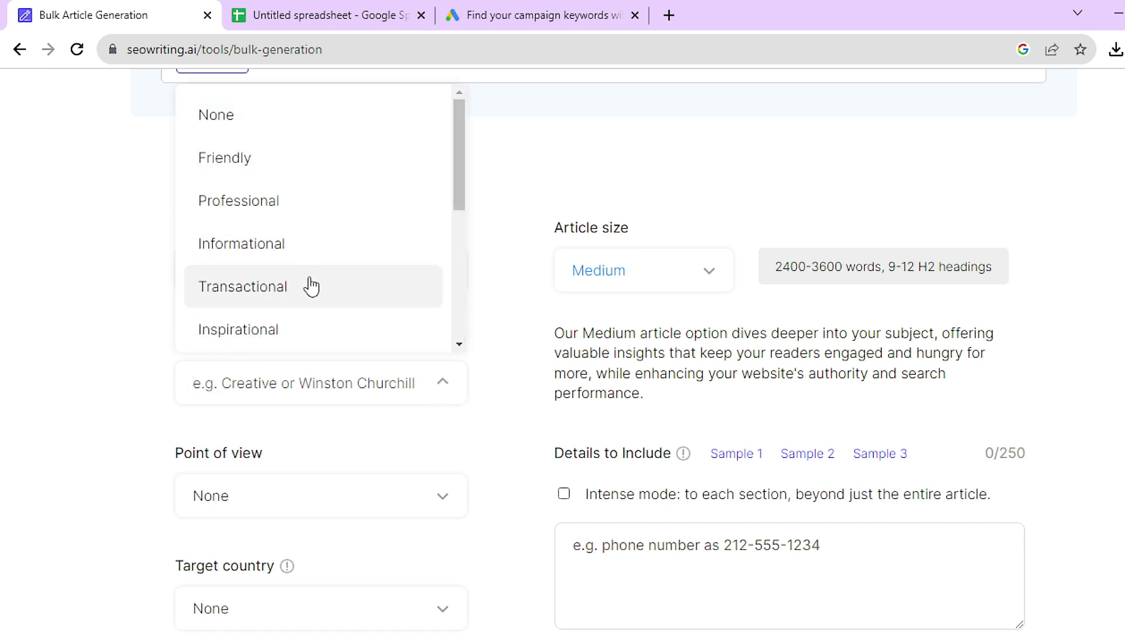
scroll(309, 286, "down", 2)
scroll(312, 286, "down", 2)
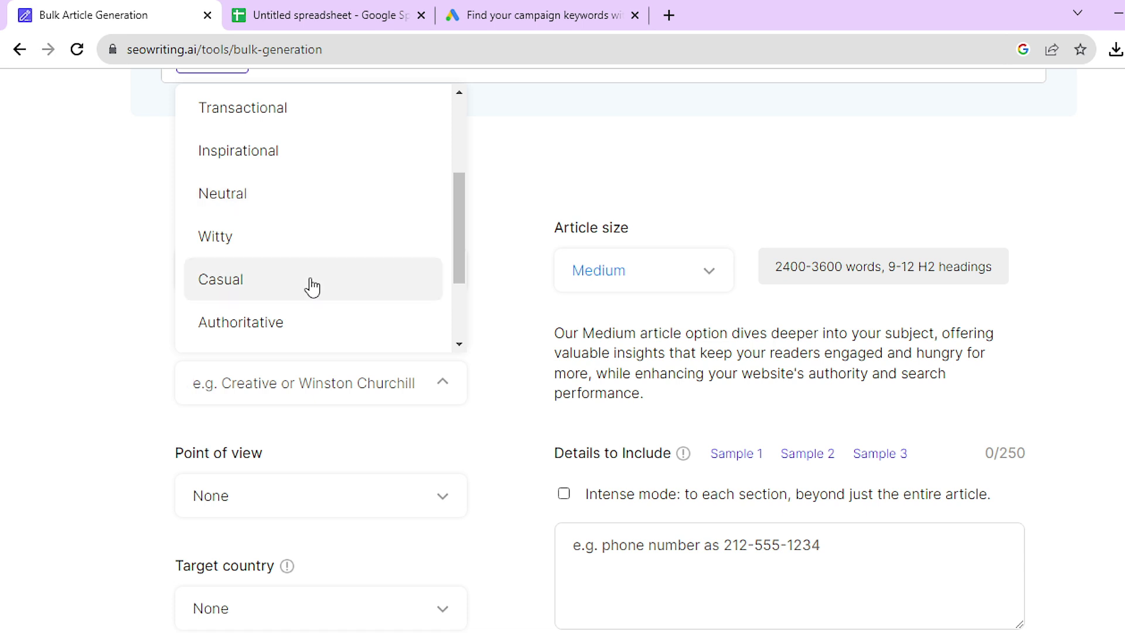
scroll(311, 283, "up", 3)
left_click(58, 378)
scroll(62, 382, "down", 2)
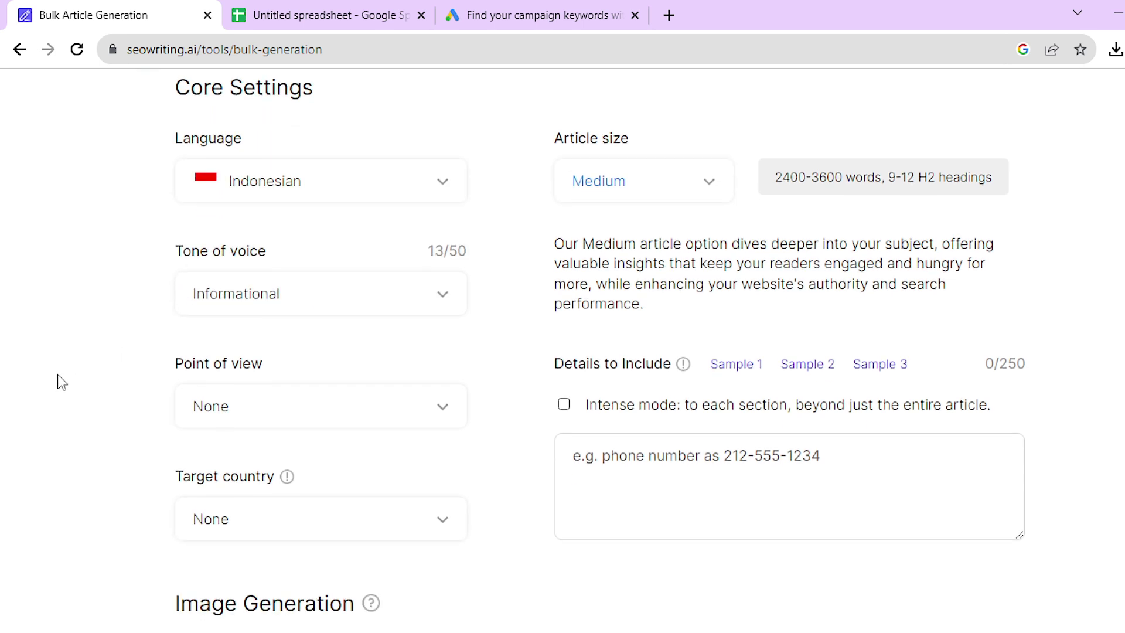
- Set the point of view to First person plural and the target country to Indonesia
left_click(438, 416)
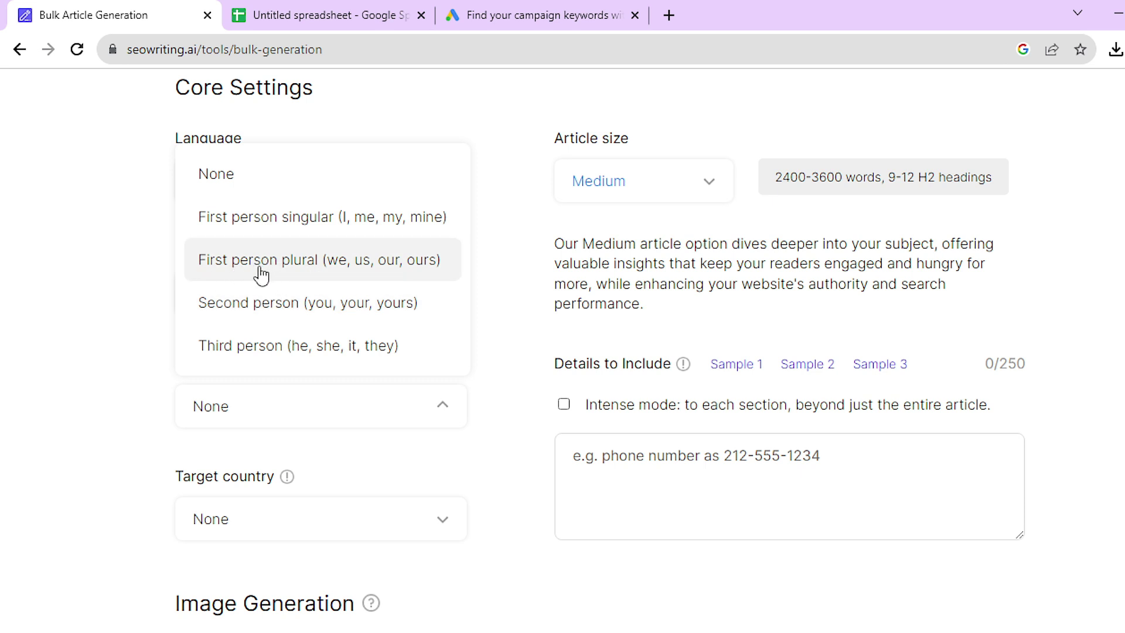
left_click(326, 267)
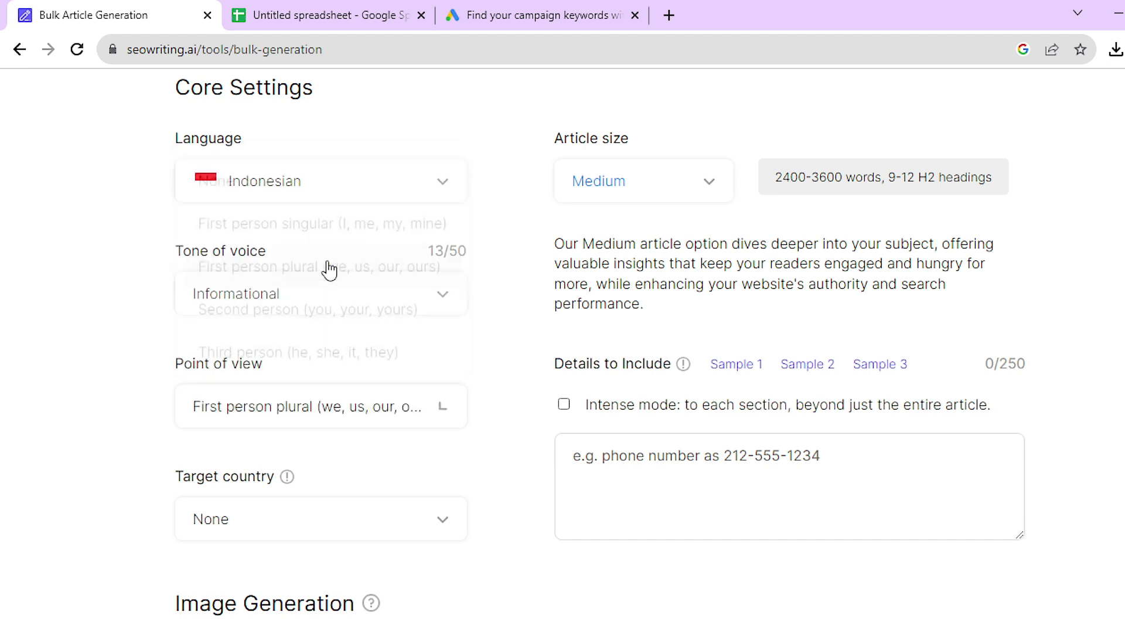
scroll(146, 471, "down", 3)
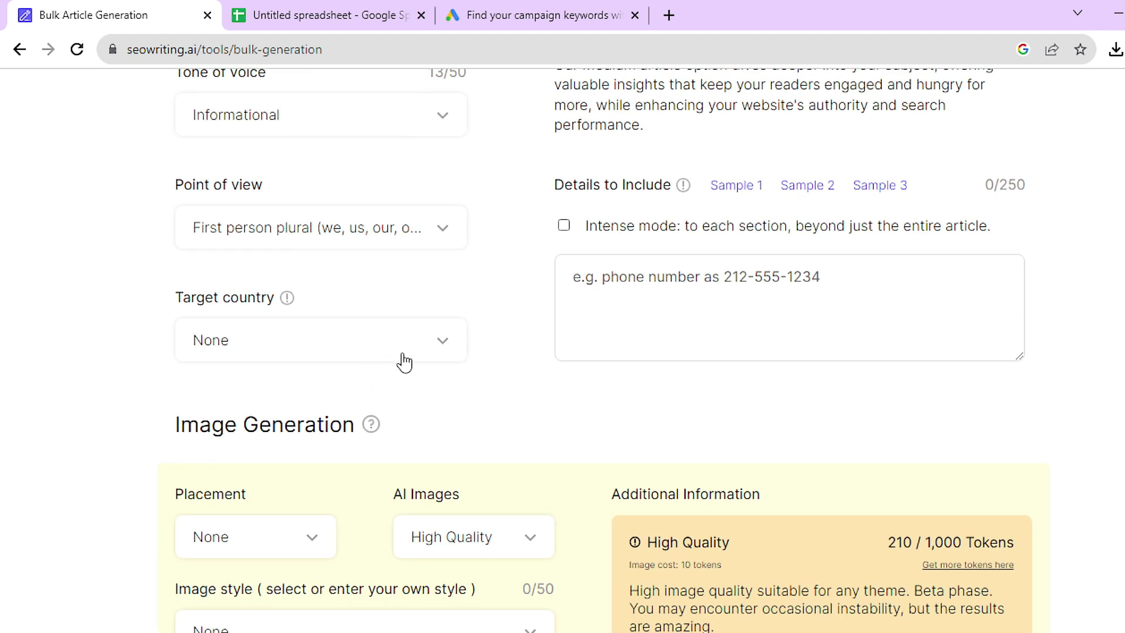
left_click(439, 343)
left_click_drag(459, 402, 457, 501)
left_click(296, 522)
scroll(467, 440, "up", 3)
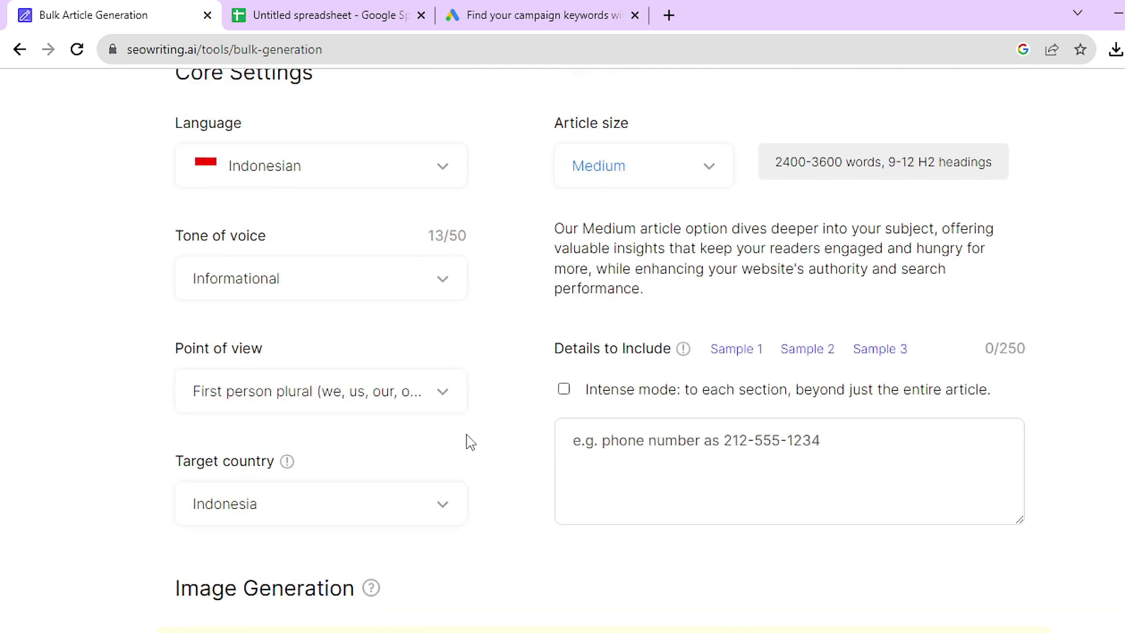
- Examine the three sample texts offered for the Details to Include field
scroll(469, 437, "down", 1)
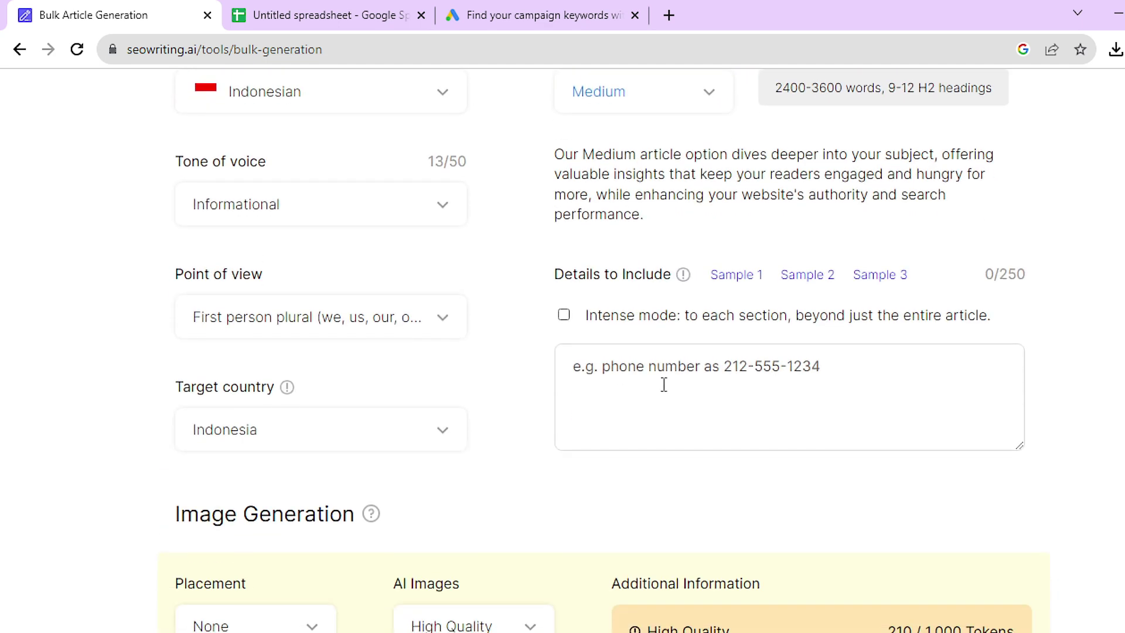
left_click(743, 382)
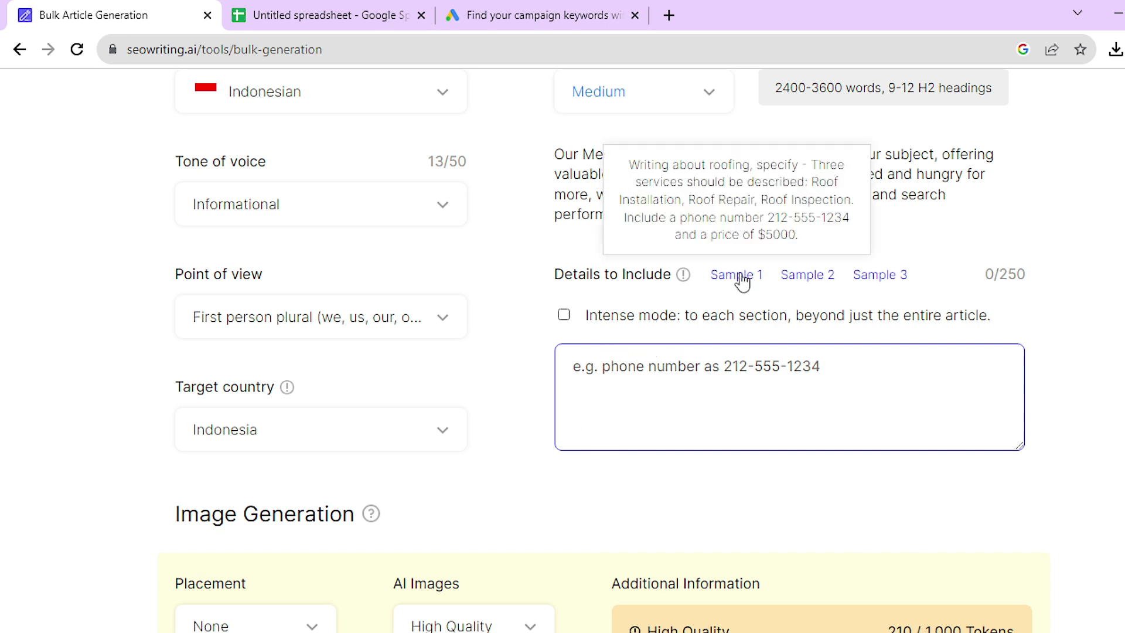
mouse_move(806, 281)
mouse_move(874, 281)
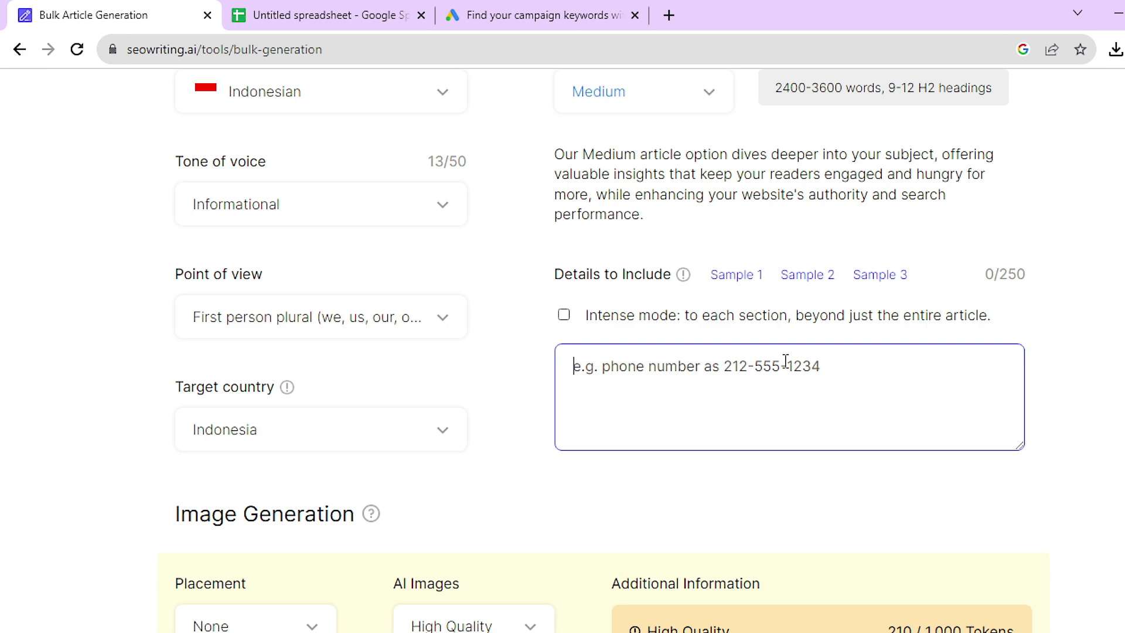
- Set the image placement to After H1 Only and the AI image quality to Optimal Quality
scroll(732, 345, "down", 2)
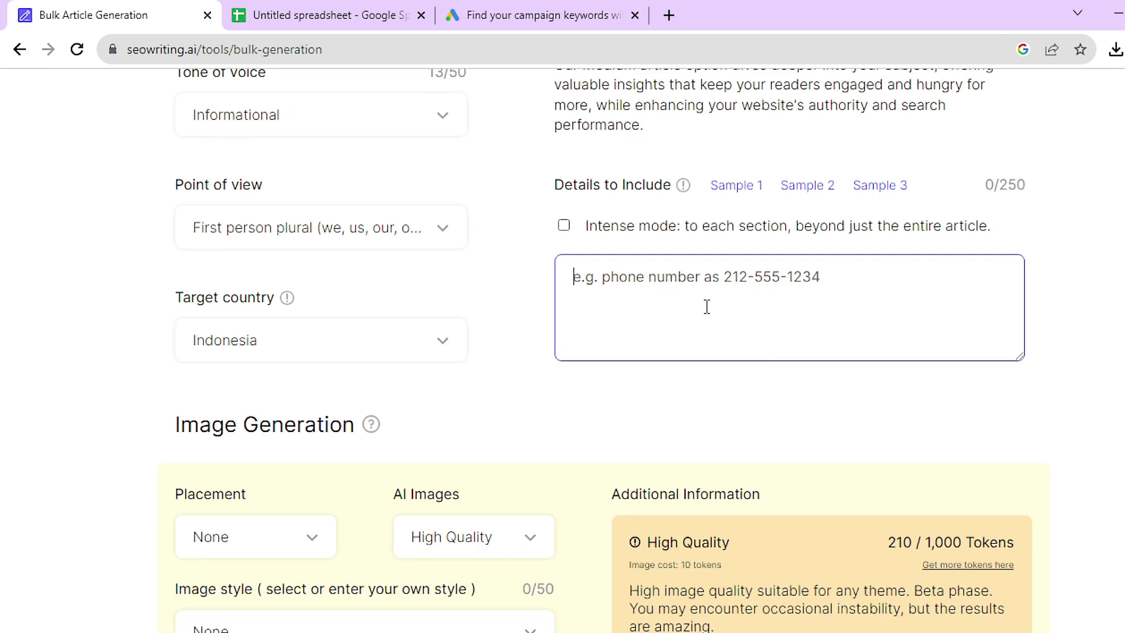
scroll(709, 305, "down", 3)
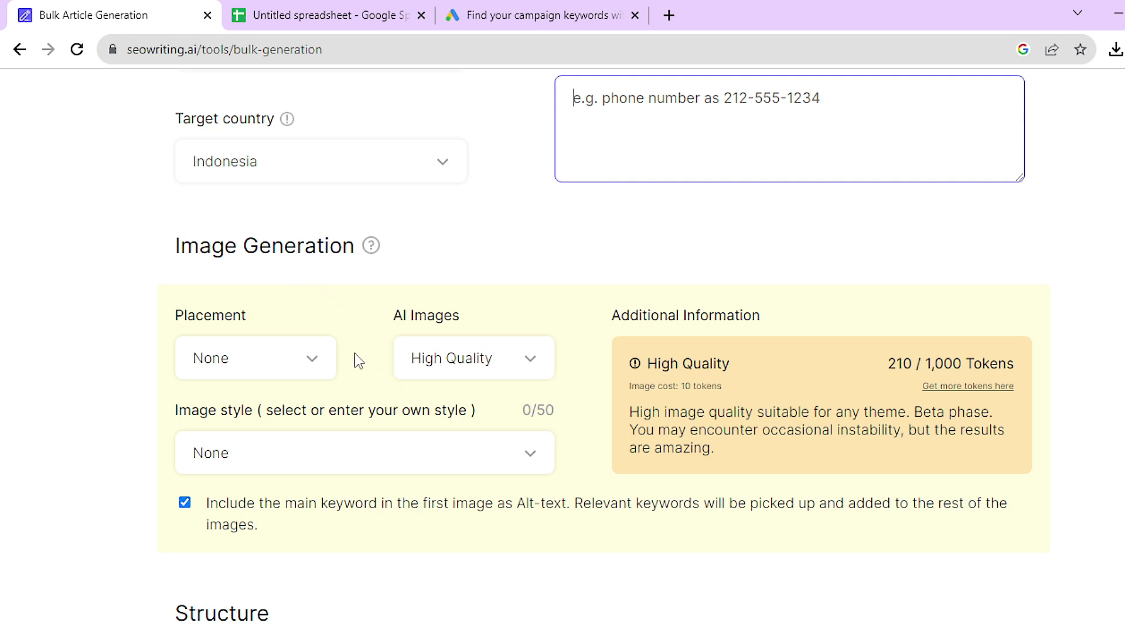
left_click(326, 370)
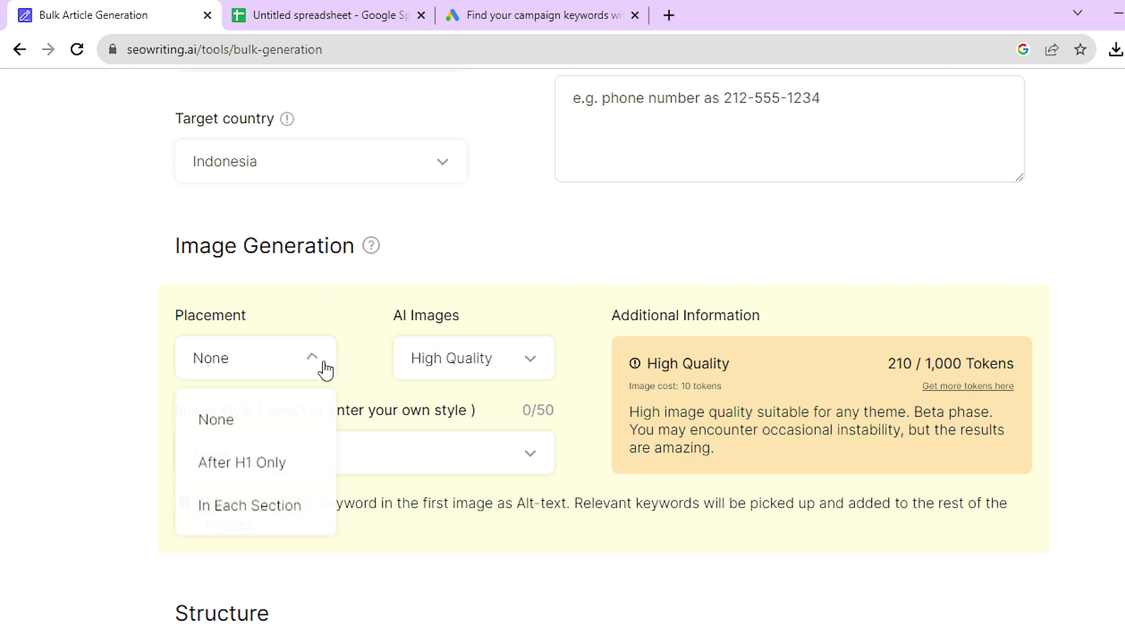
left_click(255, 477)
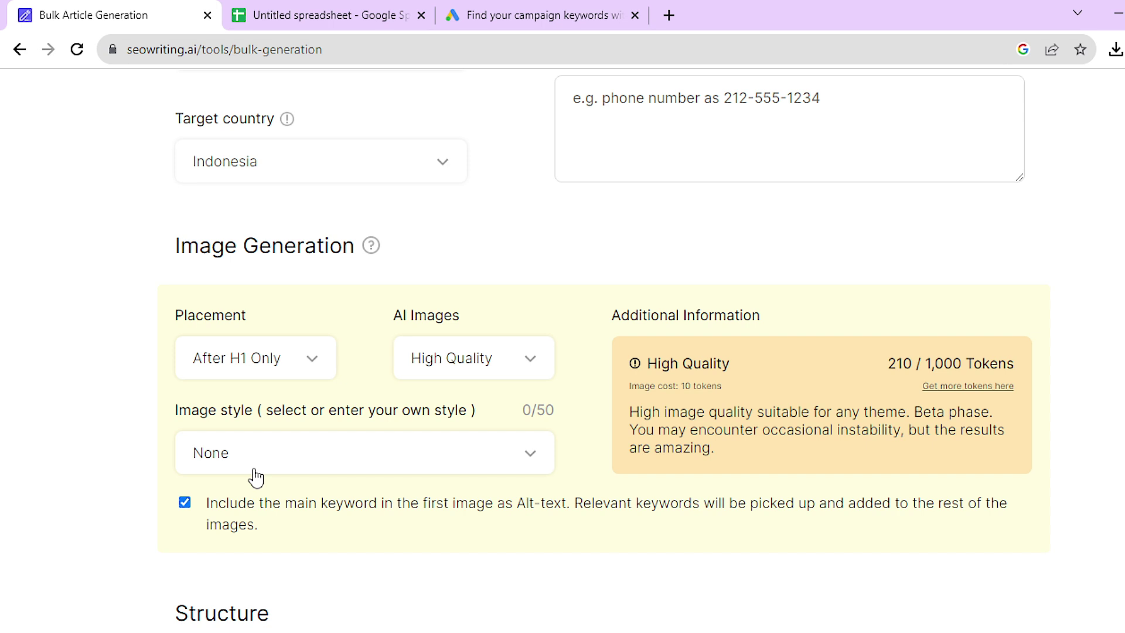
left_click(303, 359)
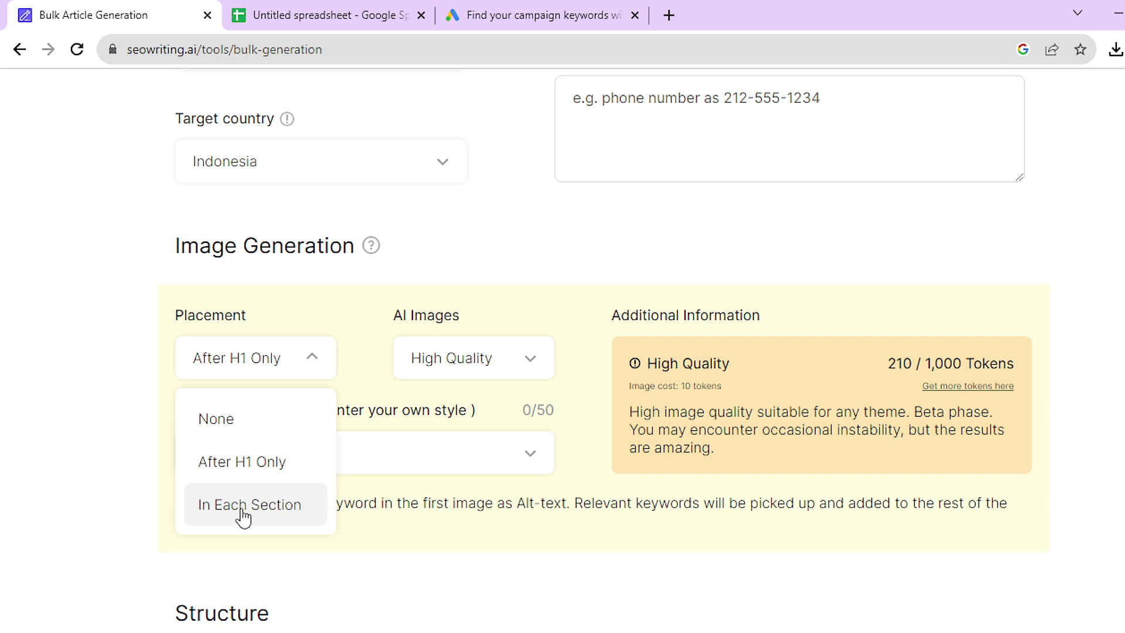
left_click(117, 402)
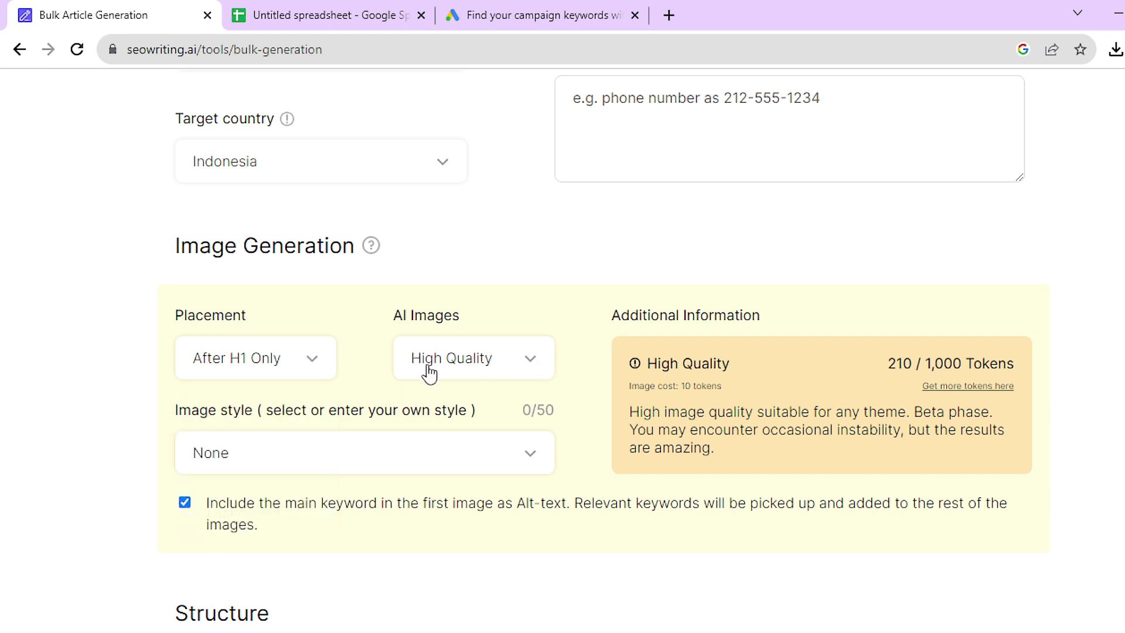
left_click(531, 370)
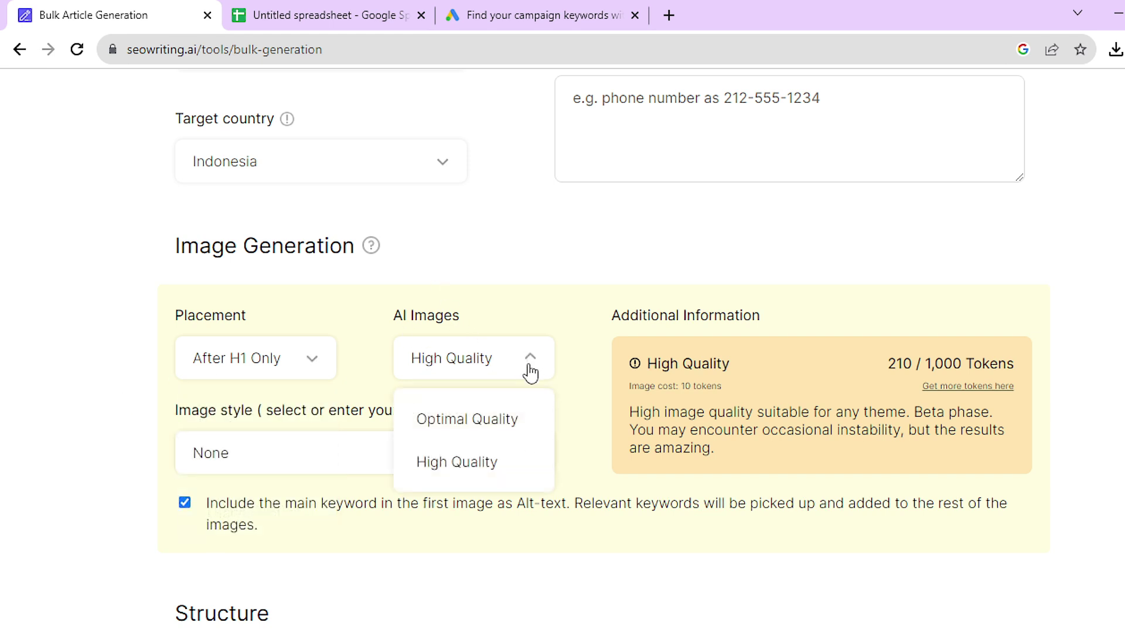
left_click(458, 421)
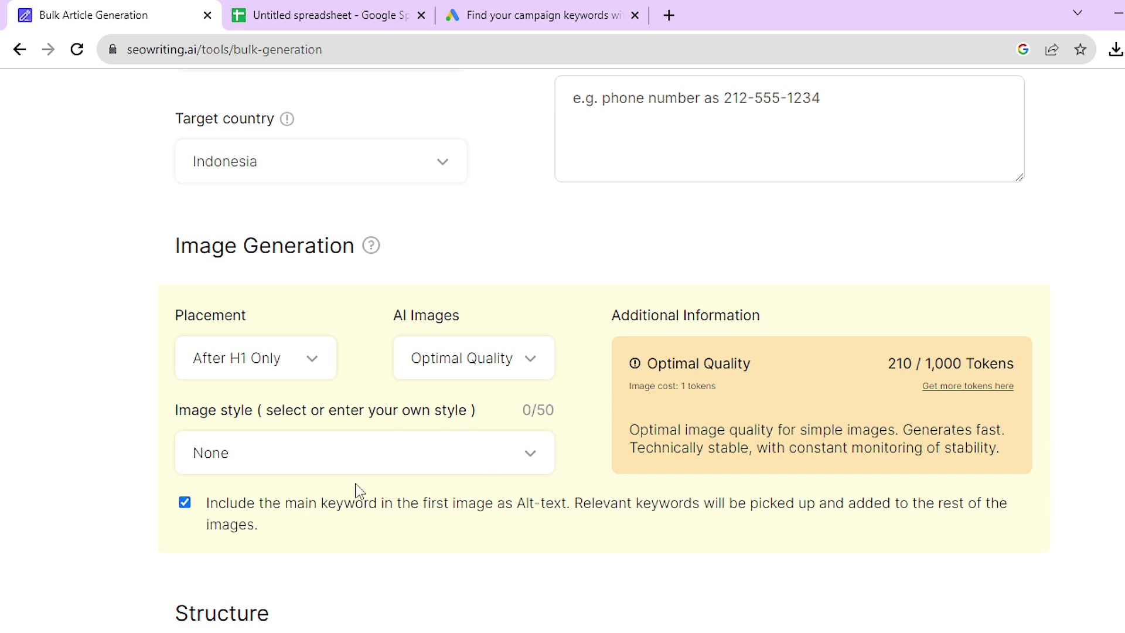
- Look through the image styles and choose Cinematic for the generated images
left_click(525, 463)
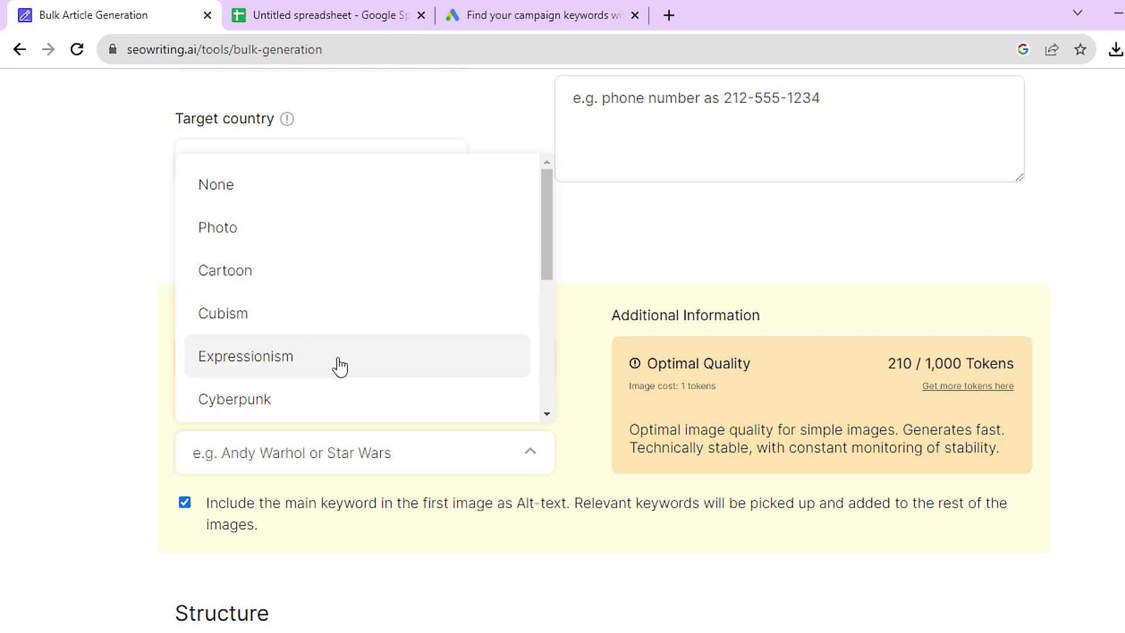
scroll(348, 378, "down", 3)
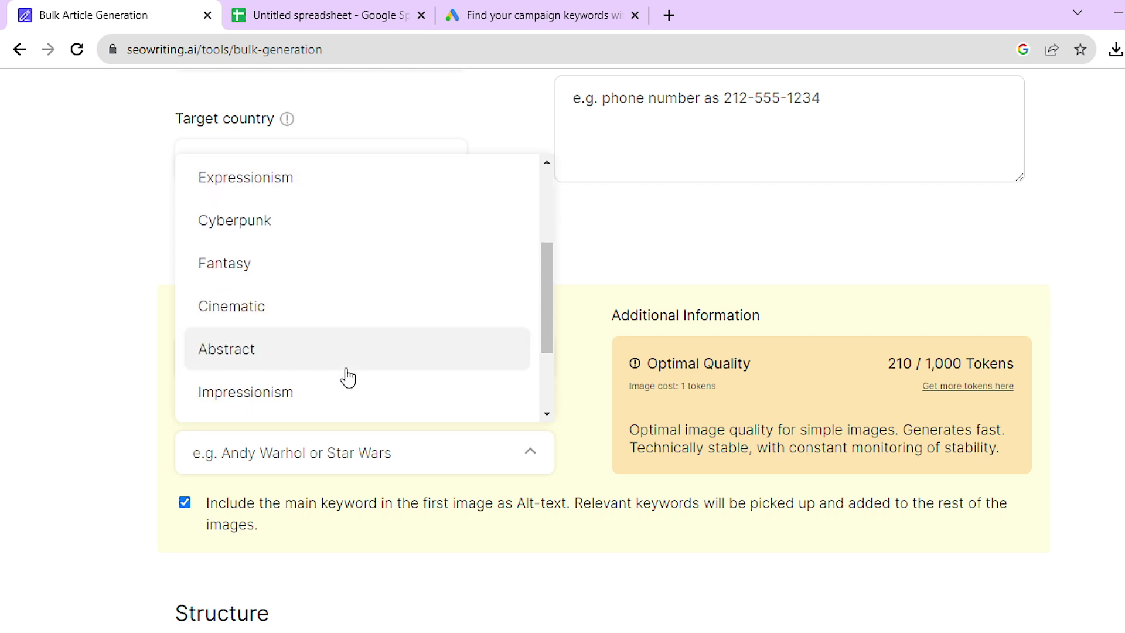
scroll(349, 377, "down", 3)
scroll(350, 375, "up", 2)
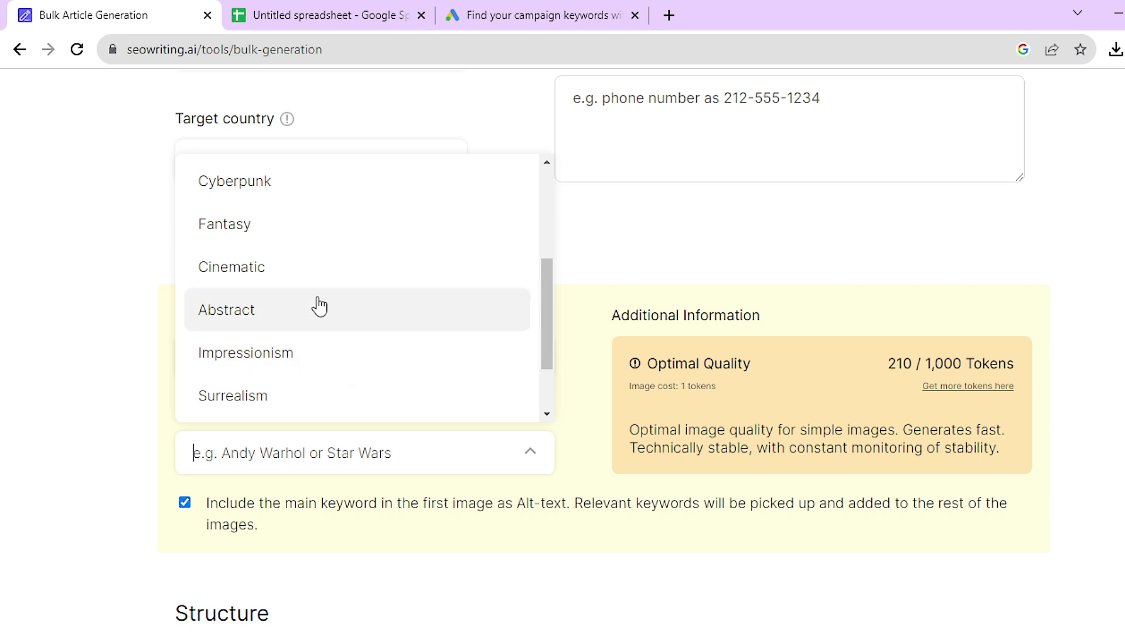
left_click(267, 274)
- Review the article Structure options and inspect the Home directory where the documents are saved
scroll(369, 399, "down", 5)
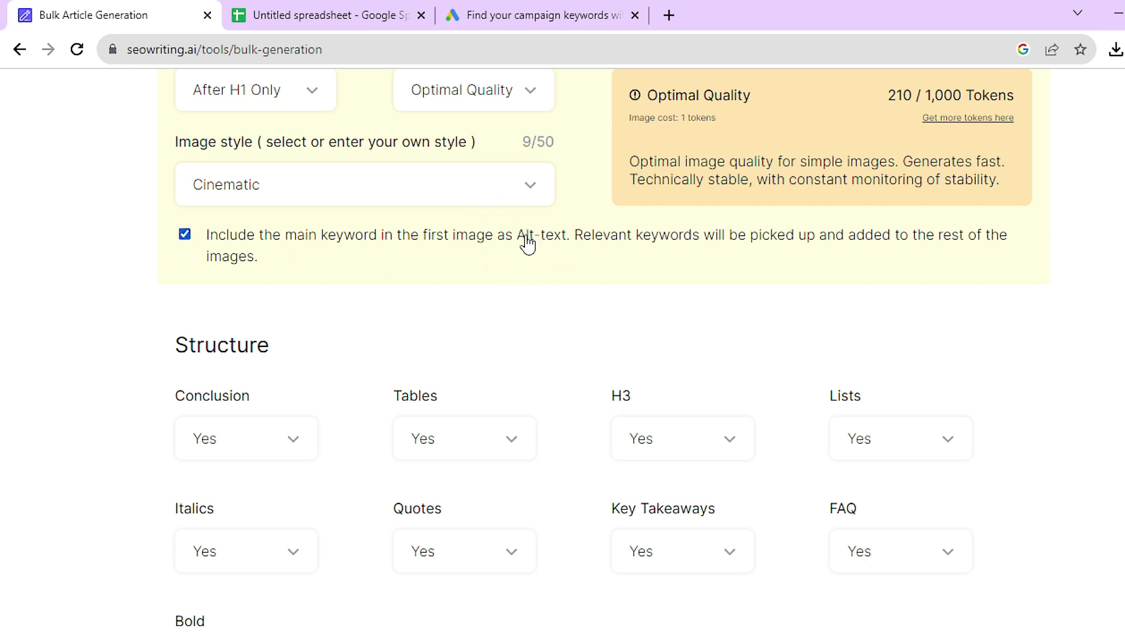
scroll(530, 258, "down", 3)
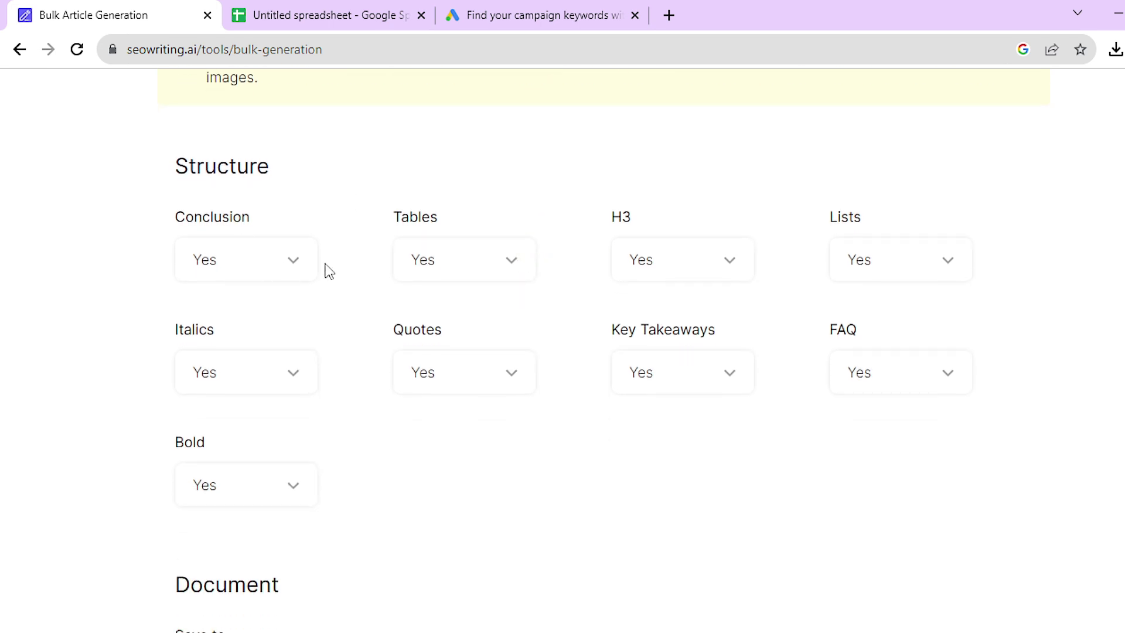
scroll(394, 390, "down", 3)
scroll(436, 384, "down", 3)
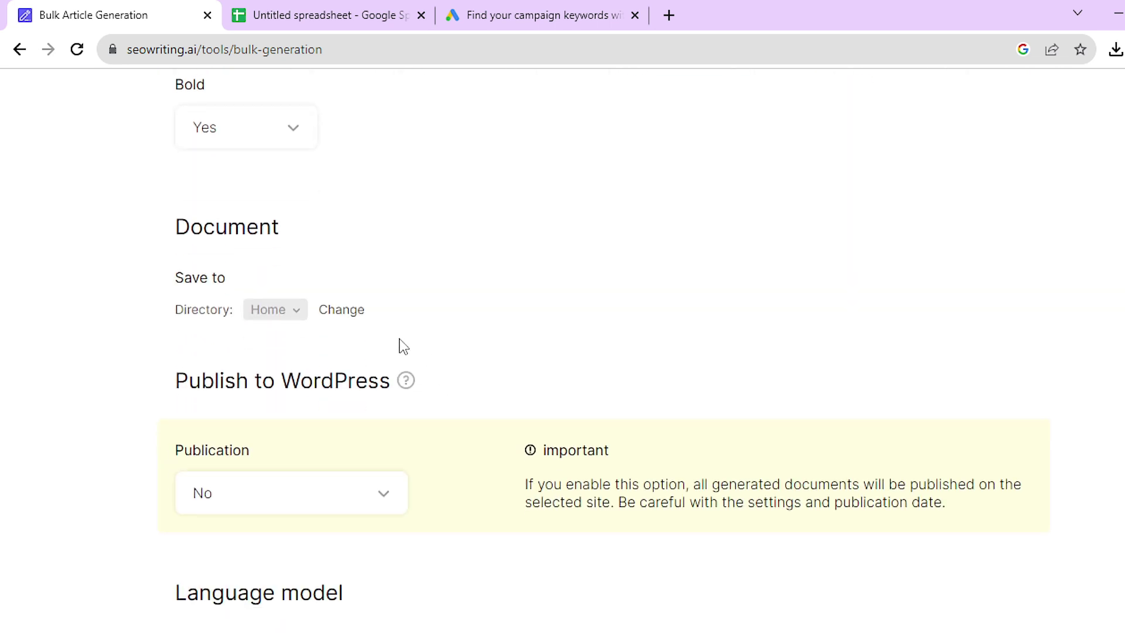
left_click(288, 319)
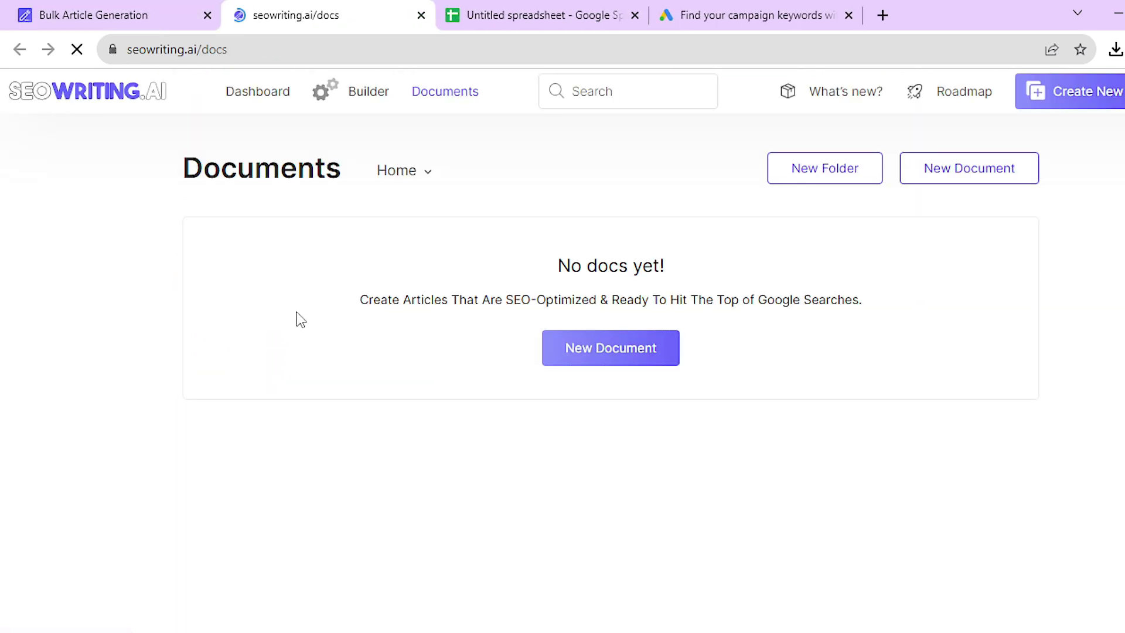
left_click(421, 15)
scroll(463, 402, "down", 3)
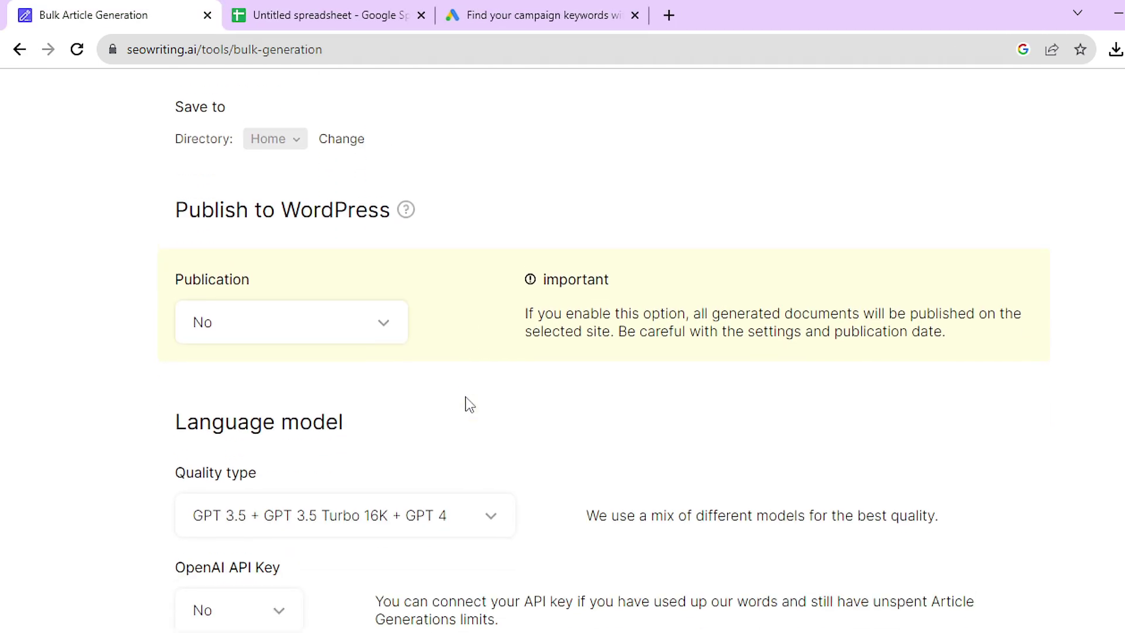
left_click(385, 320)
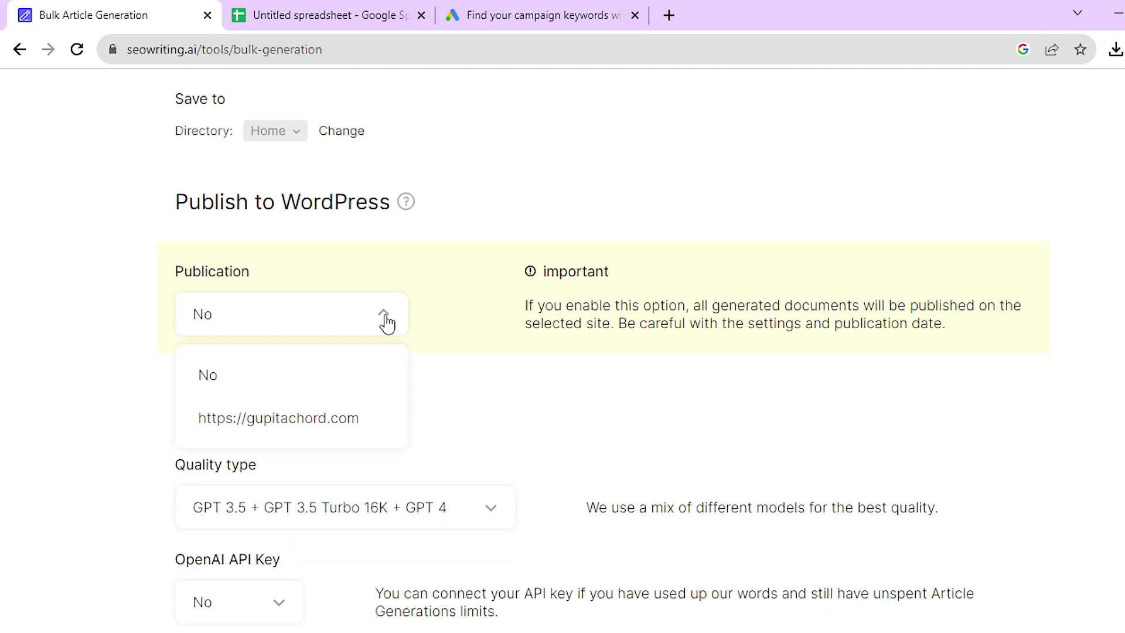
left_click(273, 417)
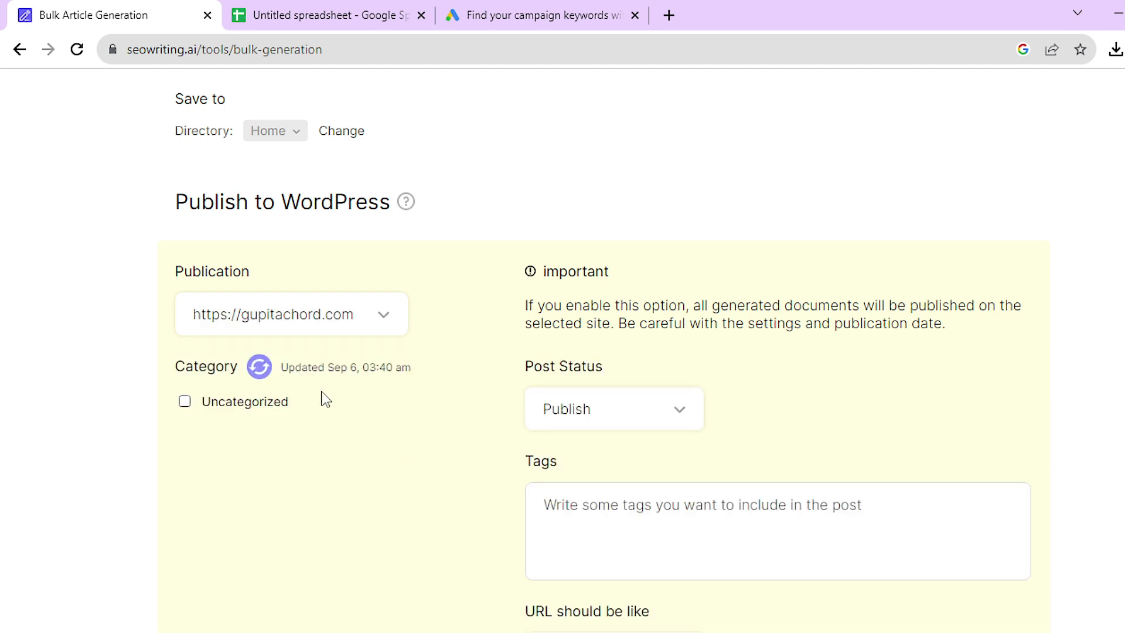
scroll(345, 420, "down", 1)
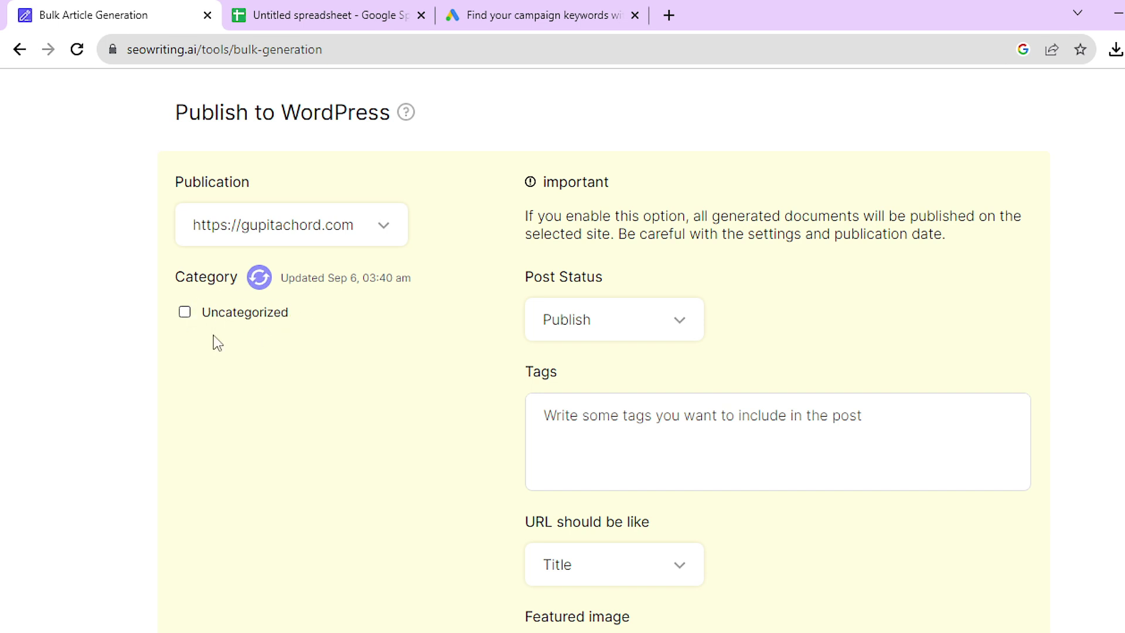
- Open the gupitachord.com WordPress admin in a new browser tab and rename the Uncategorized category to Kursus SEO with the slug kursus-seo
left_click(670, 14)
left_click(554, 42)
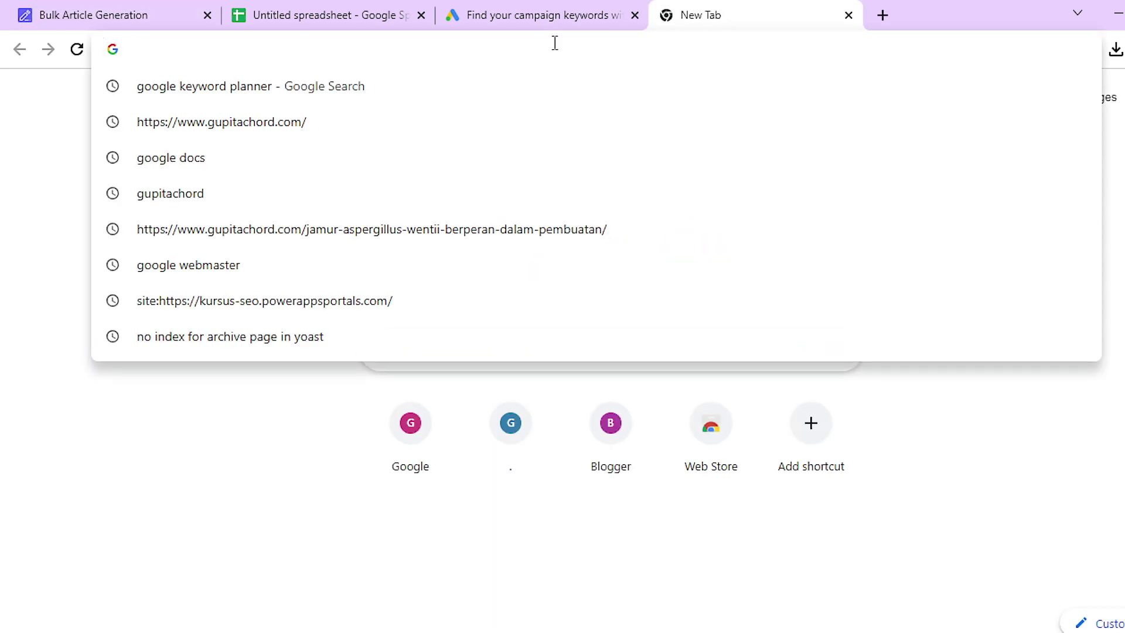
type("g")
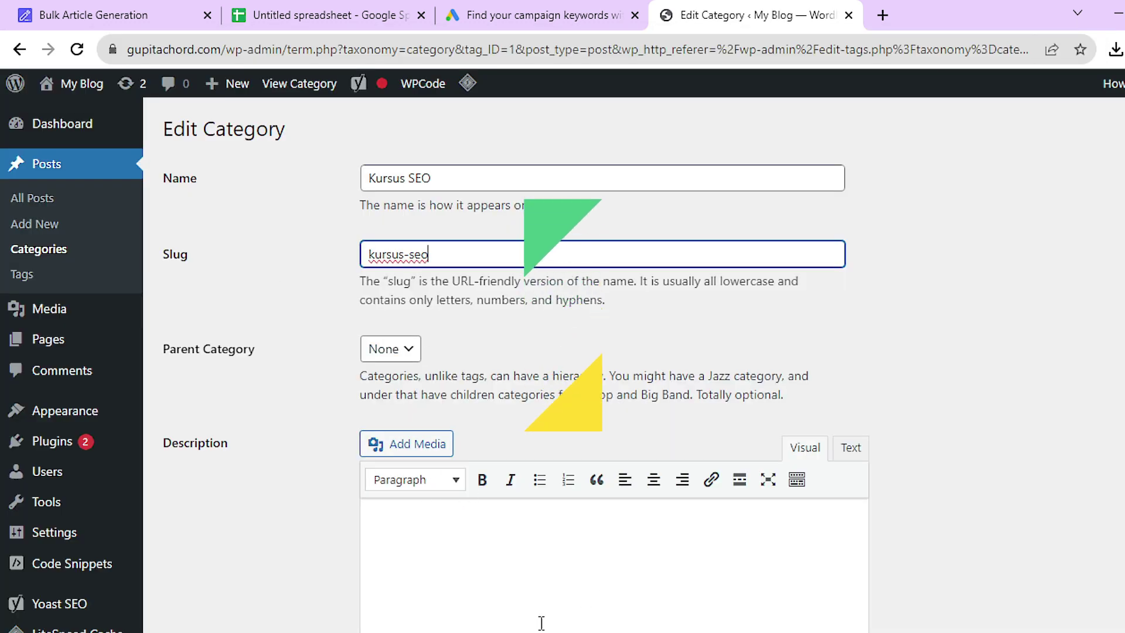
- Set the category's Yoast SEO focus keyphrase to "kursus seo"
scroll(652, 629, "down", 10)
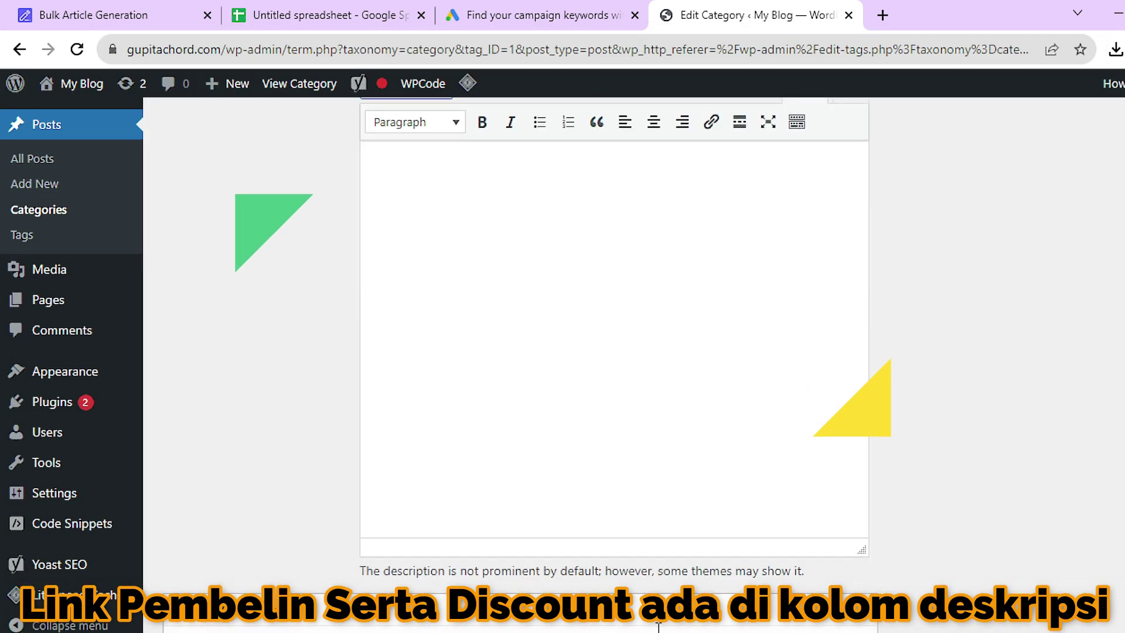
scroll(658, 627, "down", 3)
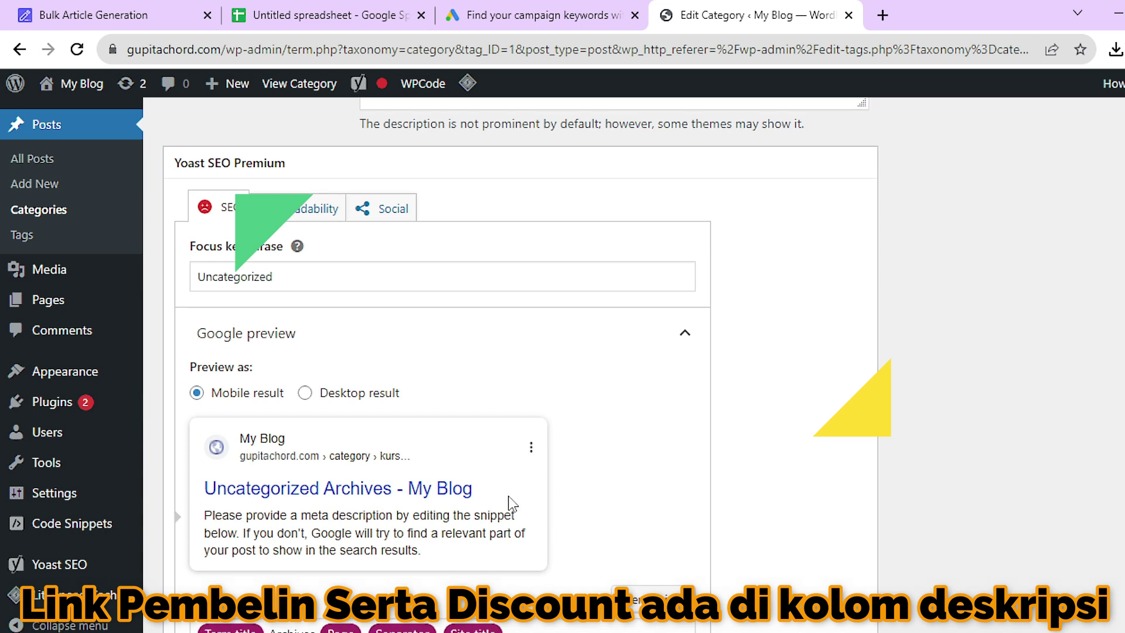
double_click(291, 281)
type("kursus seo")
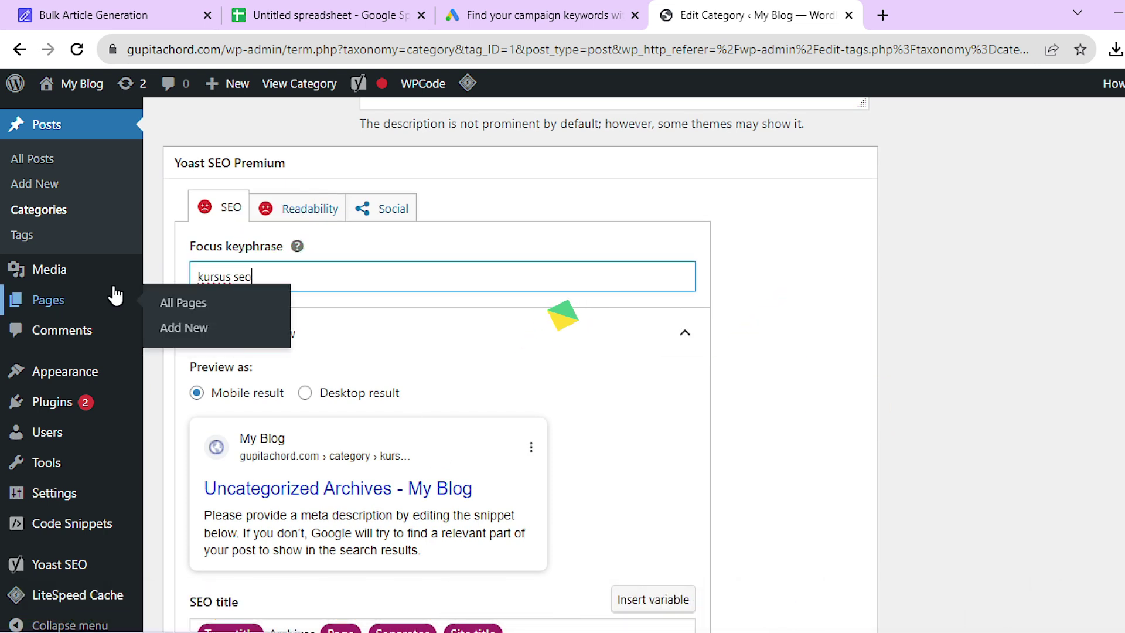
left_click(775, 346)
scroll(775, 346, "down", 10)
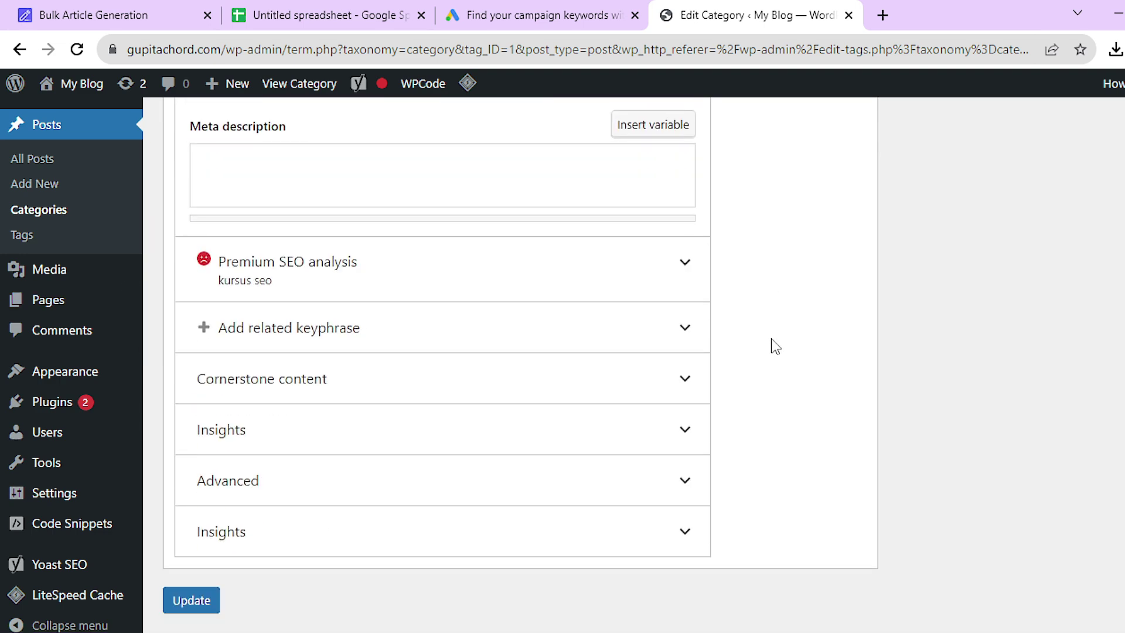
- Save the Kursus SEO category changes, return to the Bulk Article Generation page, and refresh its WordPress category list
scroll(775, 346, "down", 1)
left_click(189, 578)
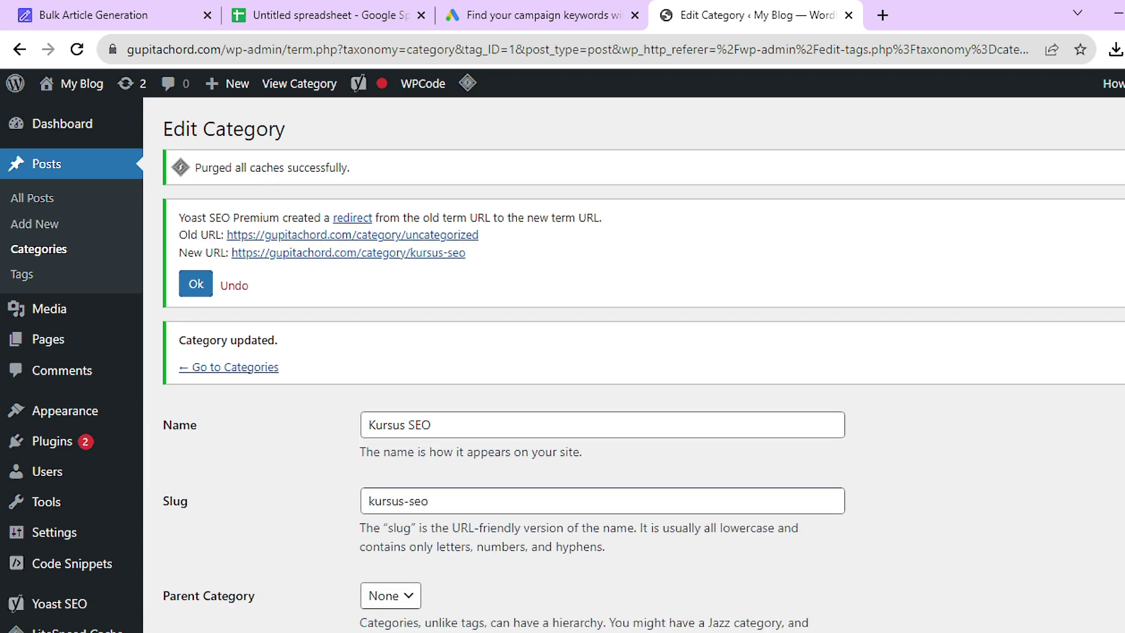
left_click(143, 21)
left_click(260, 279)
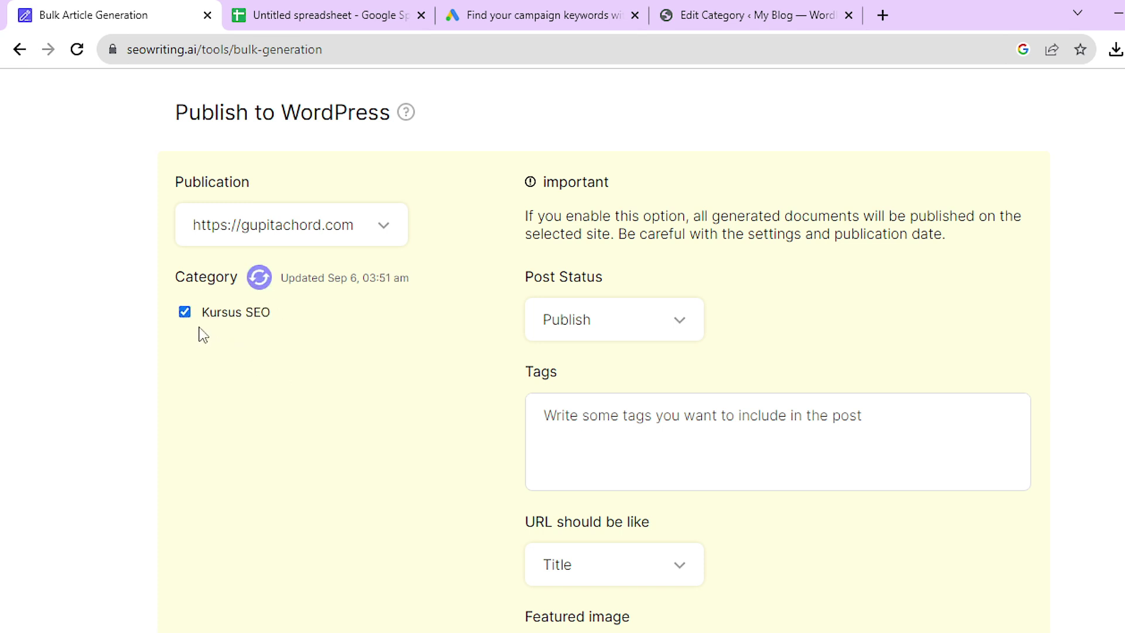
- Set the WordPress post status to Schedule with a publishing frequency of 1 document per day
left_click(685, 326)
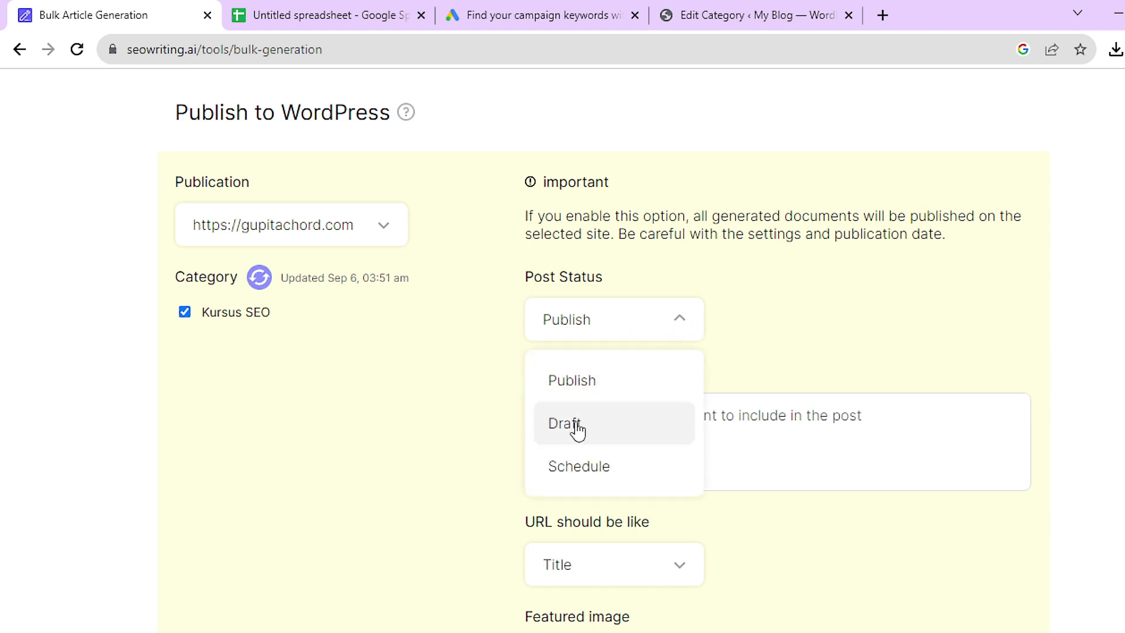
left_click(577, 476)
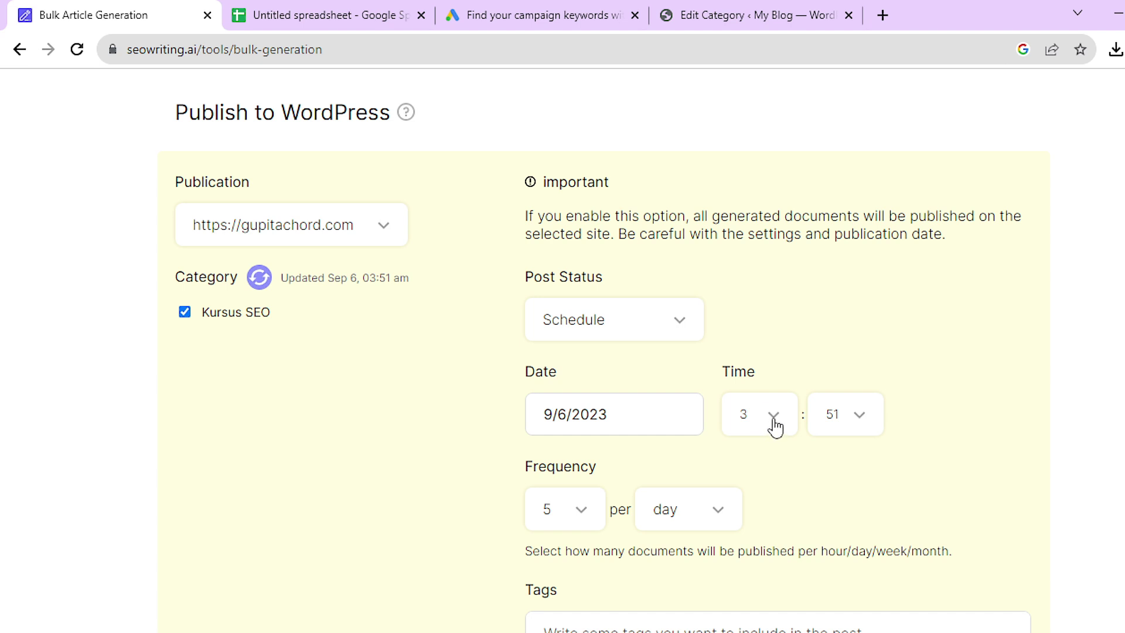
scroll(832, 434, "down", 2)
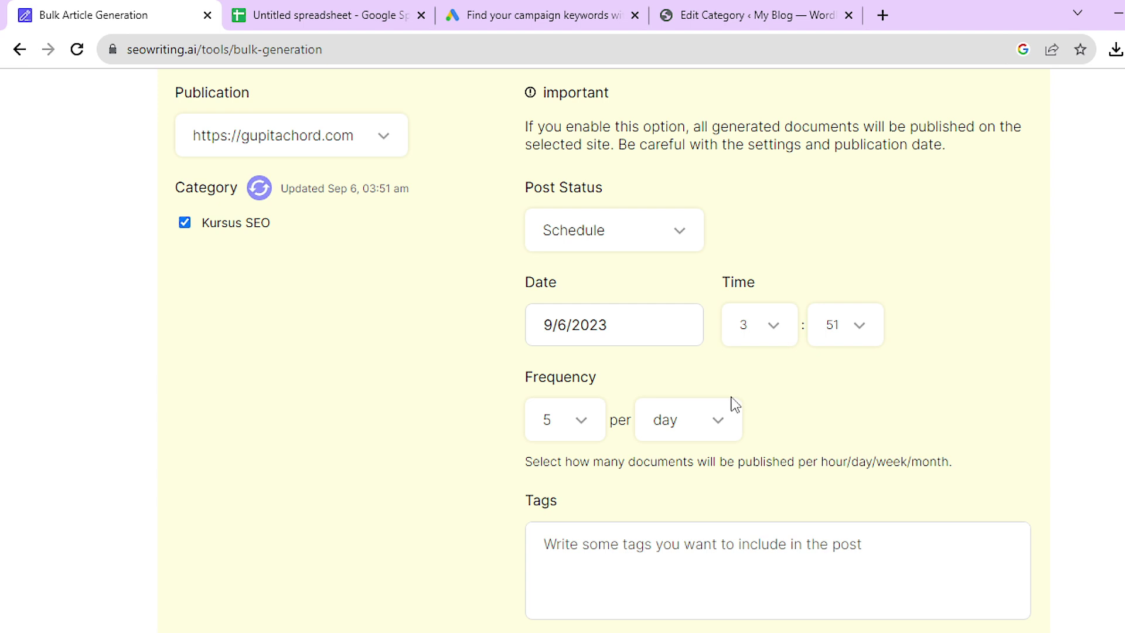
left_click(581, 430)
left_click(573, 171)
- Add the post tags "private seo", "belajar seo" and "tutorial seo"
scroll(786, 437, "down", 1)
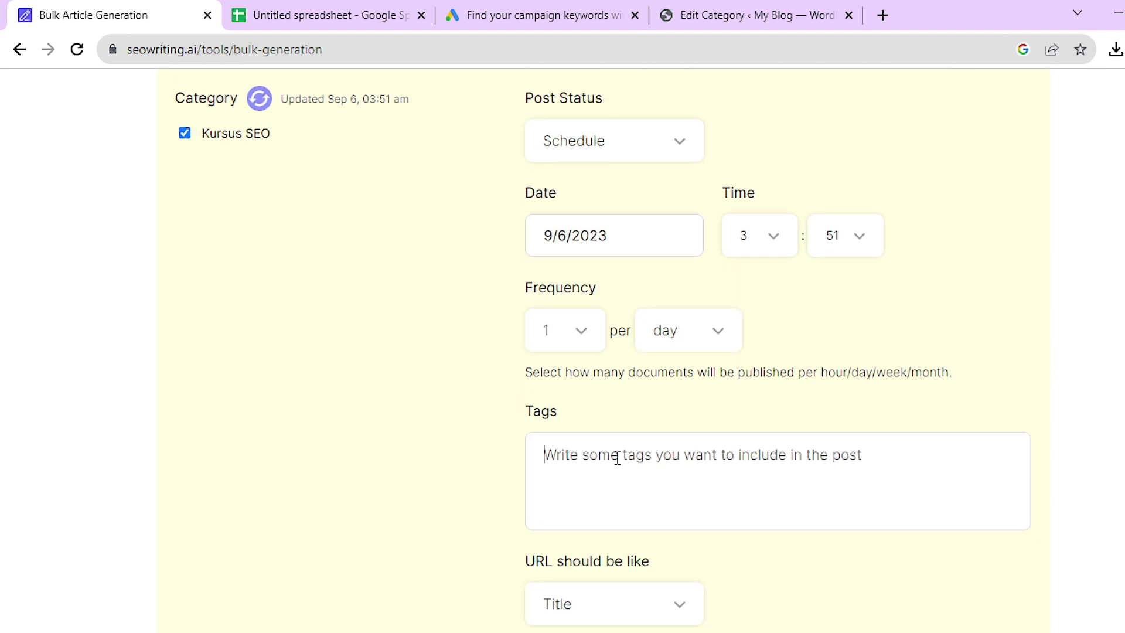
left_click(730, 457)
scroll(730, 457, "down", 1)
type("private seo, belajar seo, tutorial")
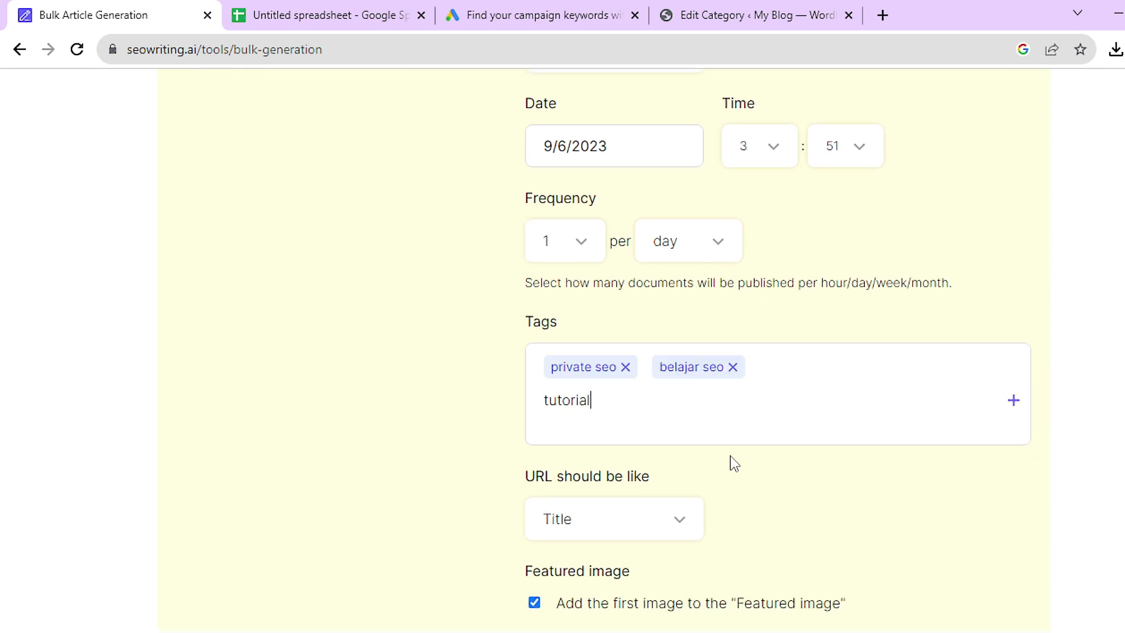
type("seo")
key("Return")
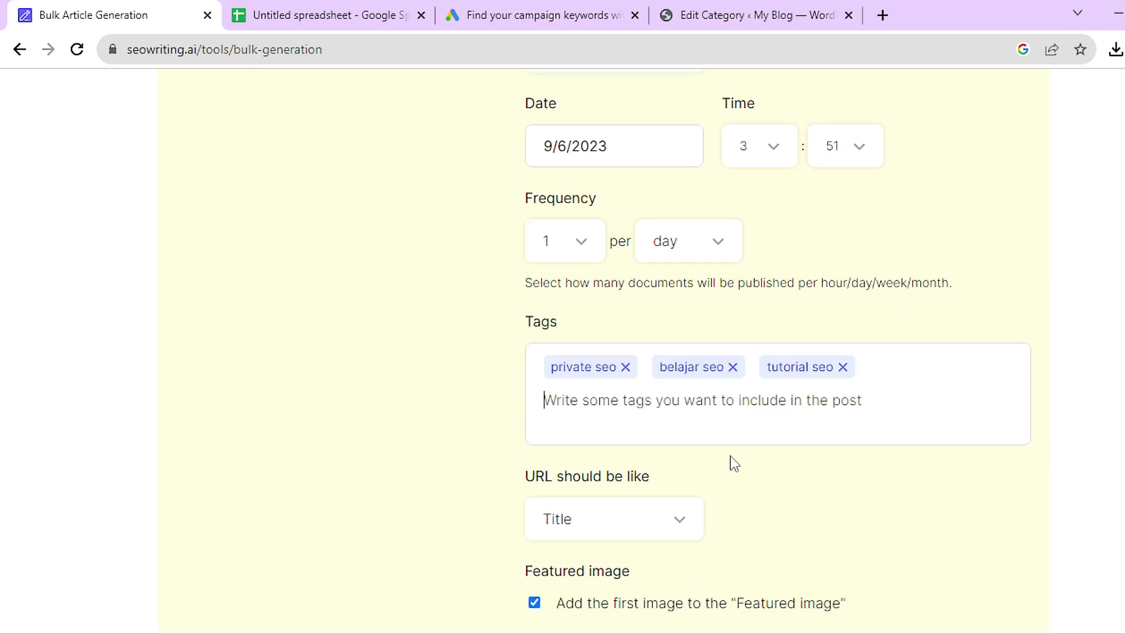
- Choose Title as the basis for the post URLs and check the Language model settings
scroll(668, 492, "down", 2)
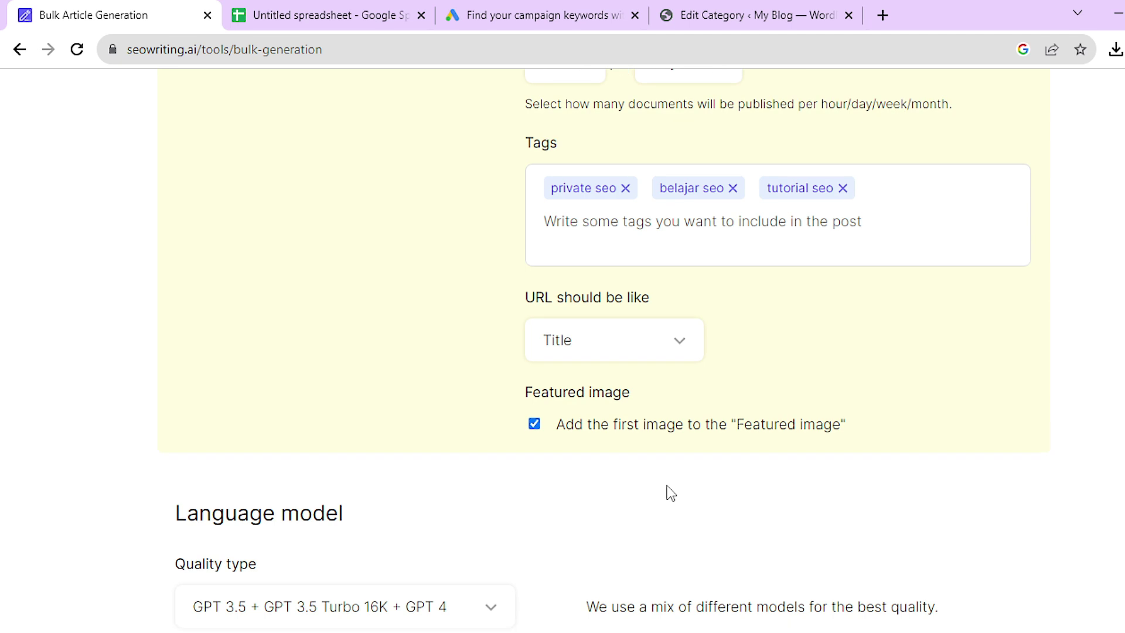
left_click(680, 352)
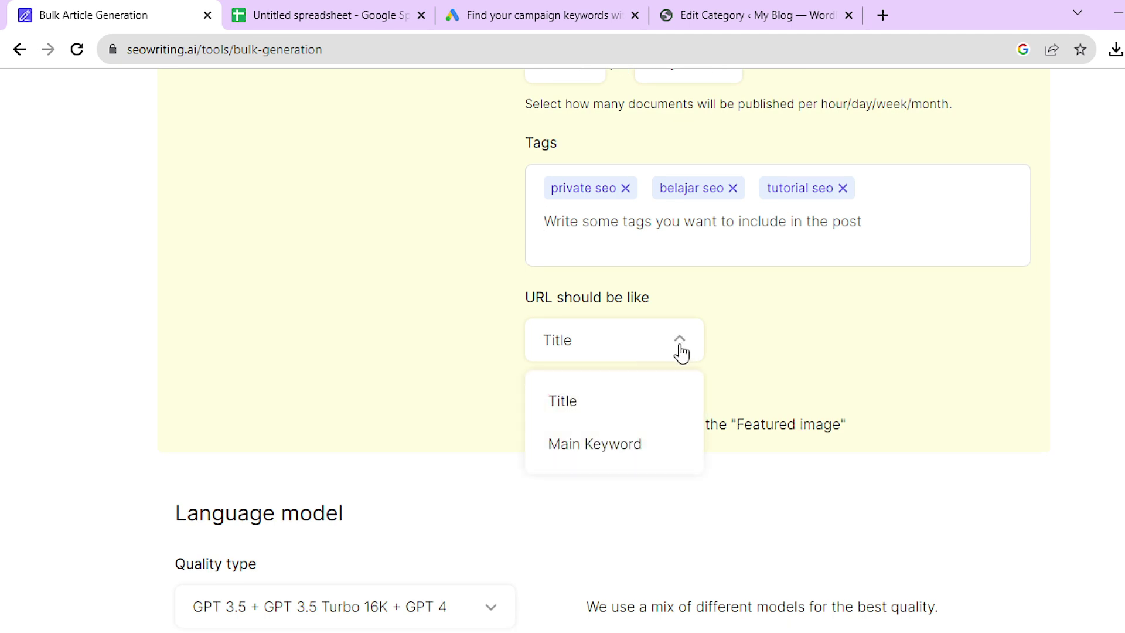
left_click(601, 409)
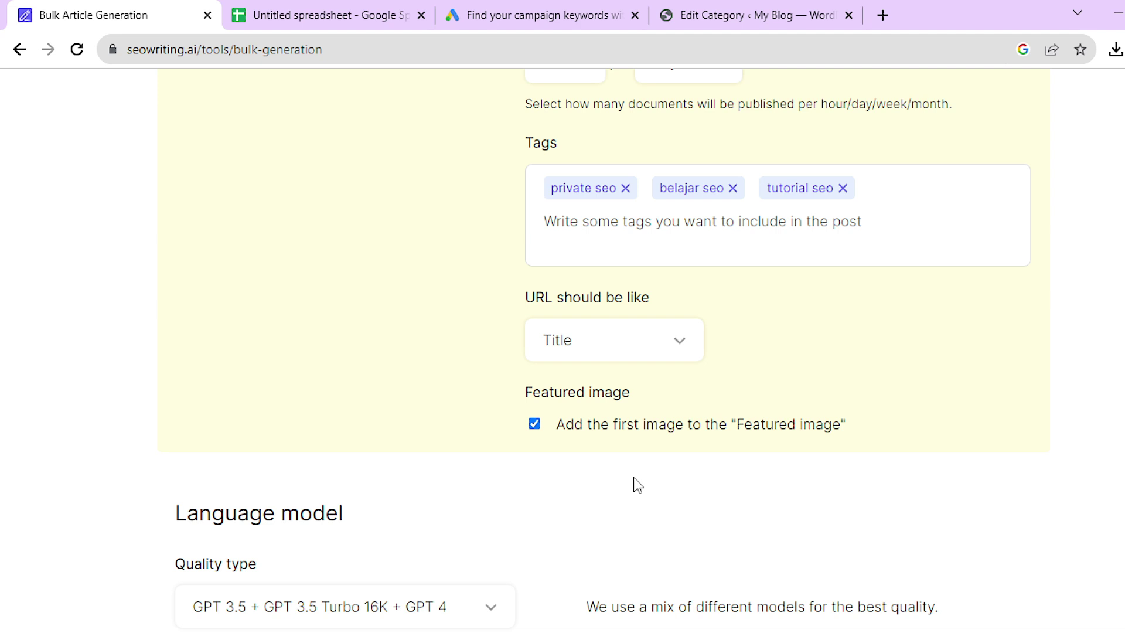
scroll(595, 505, "down", 3)
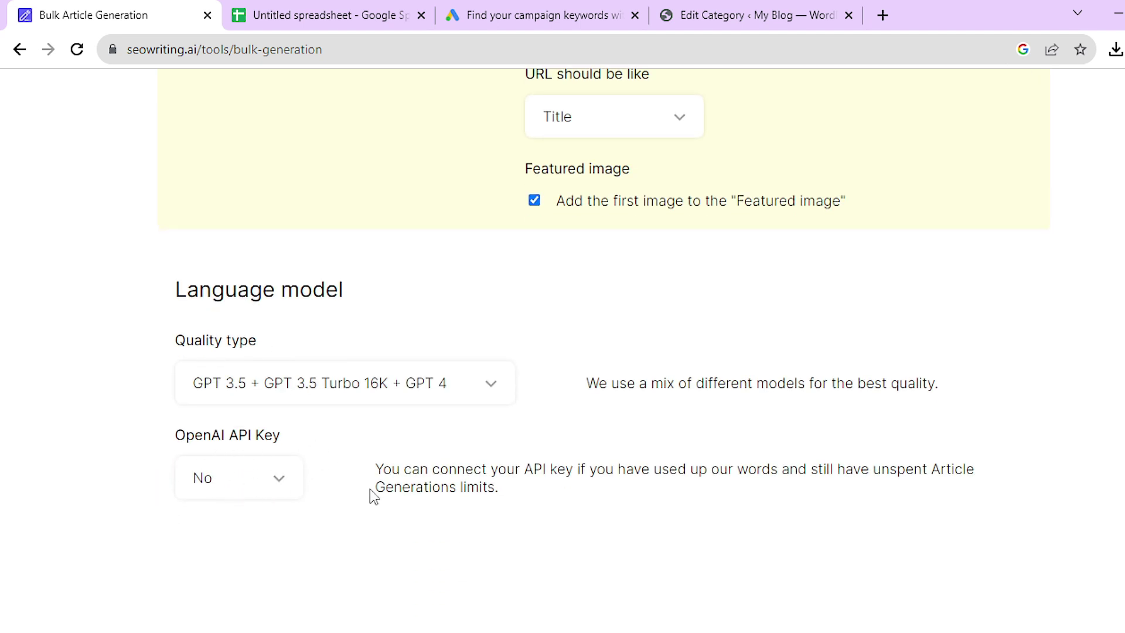
- Enter "kursus seo" as the first row's main keyword and generate related main keywords from it
scroll(535, 433, "up", 20)
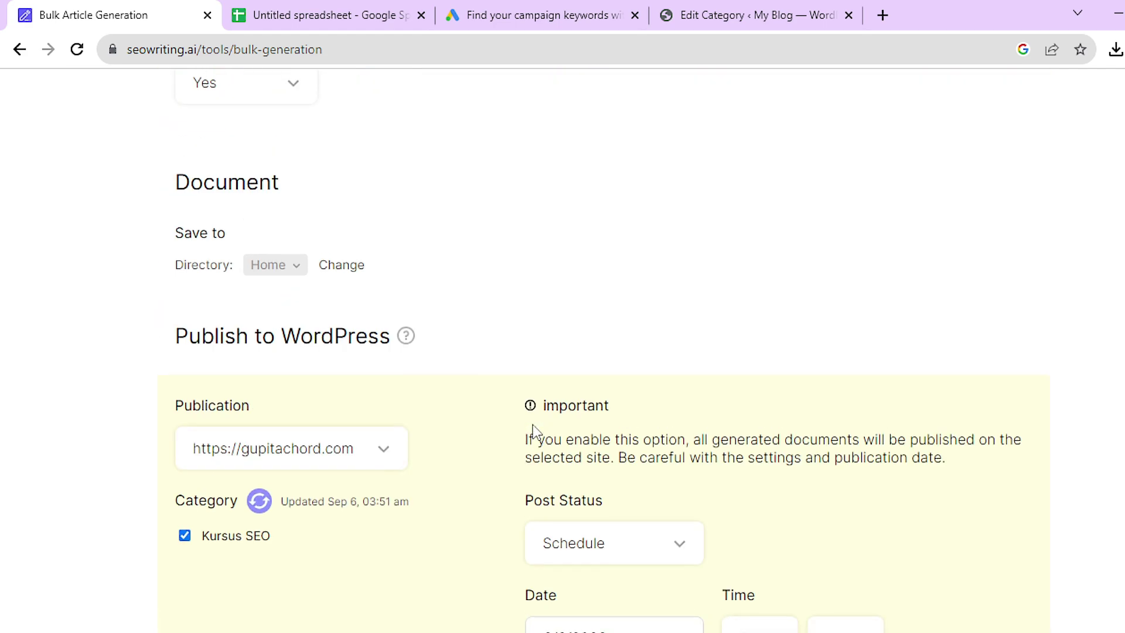
scroll(535, 433, "up", 14)
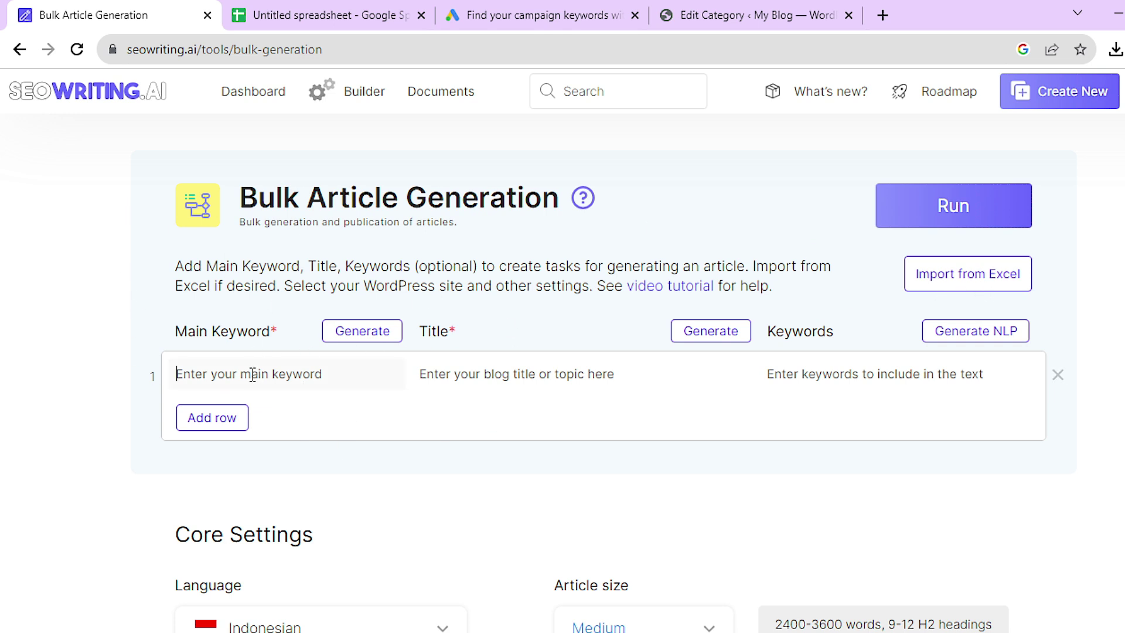
type("kur")
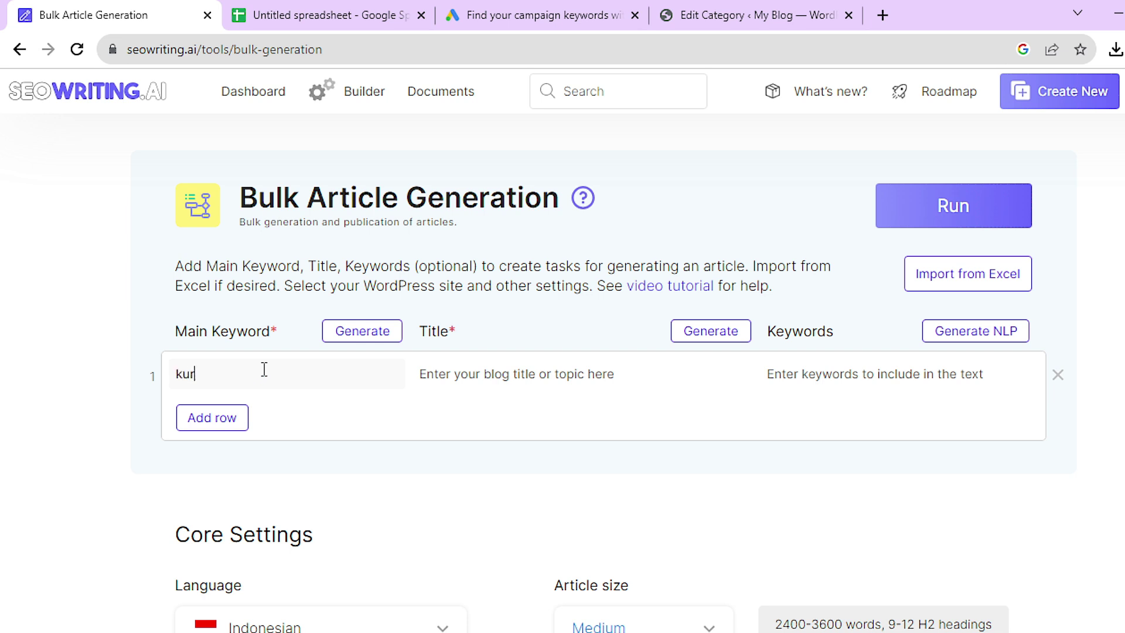
type("sus seo")
left_click(366, 331)
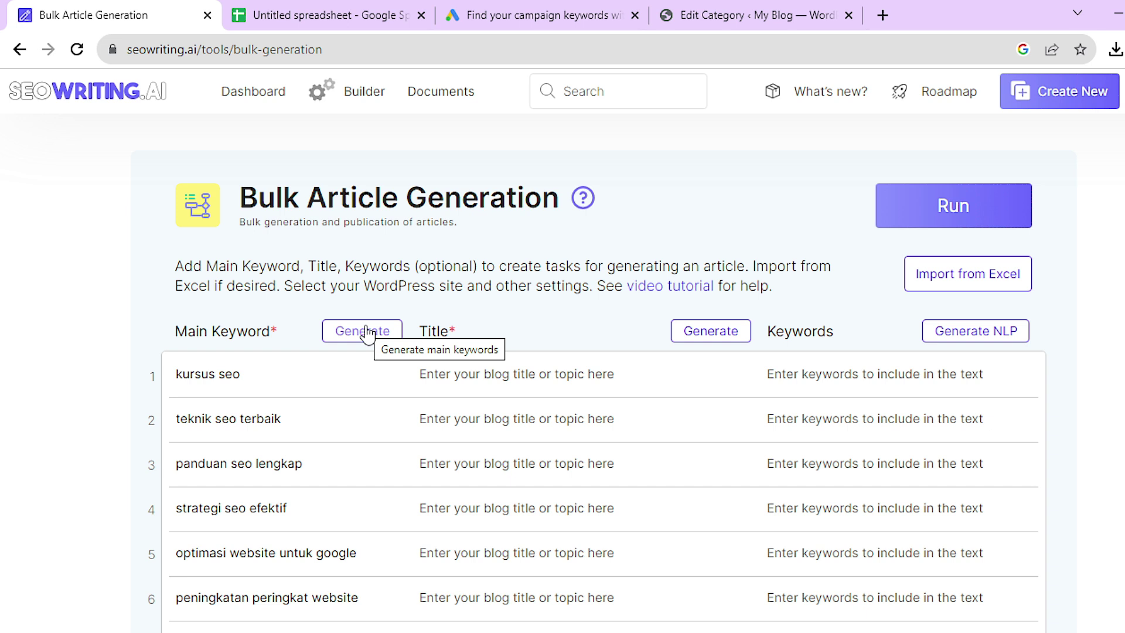
- Look through the list of main keywords and generate article titles for all rows
scroll(356, 332, "down", 3)
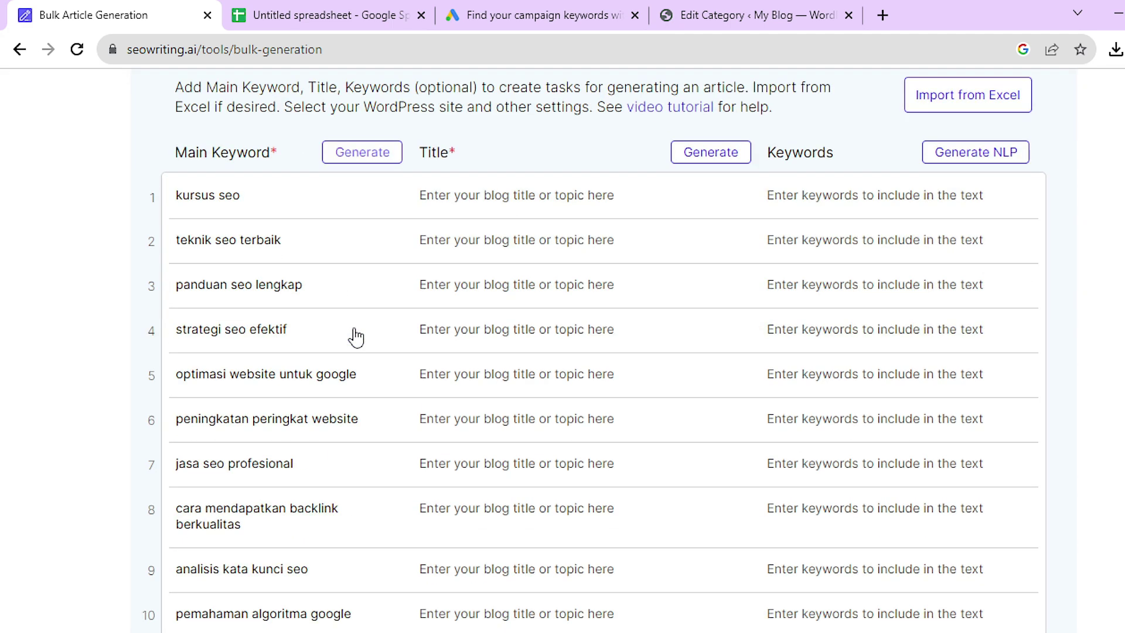
scroll(293, 257, "down", 6)
scroll(309, 261, "up", 2)
scroll(311, 268, "up", 2)
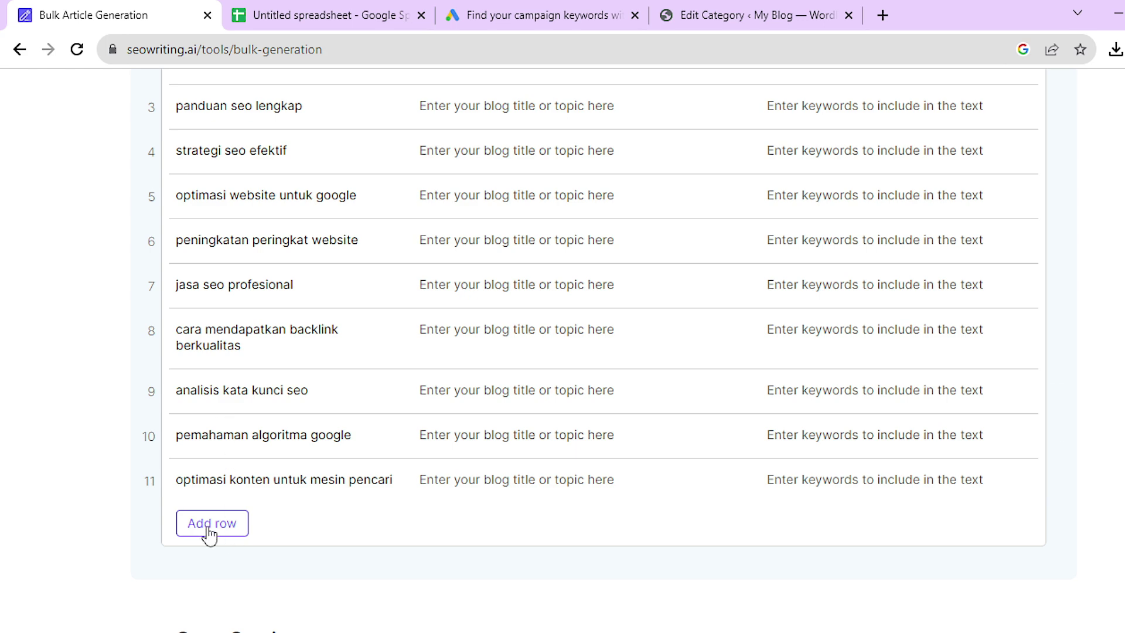
scroll(276, 525, "up", 5)
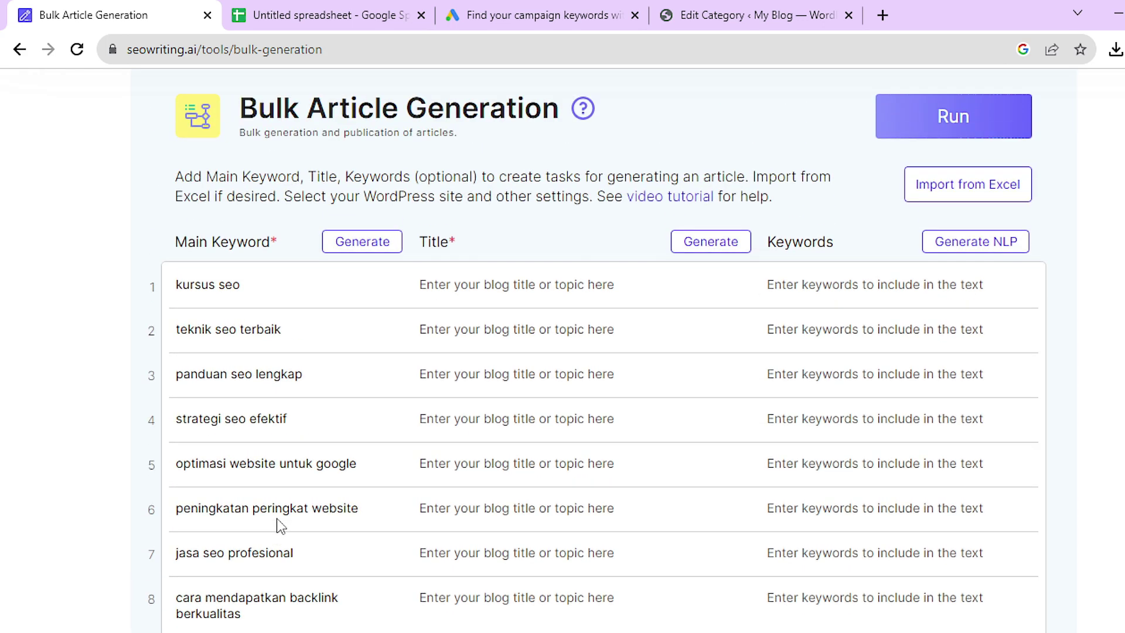
scroll(278, 519, "down", 2)
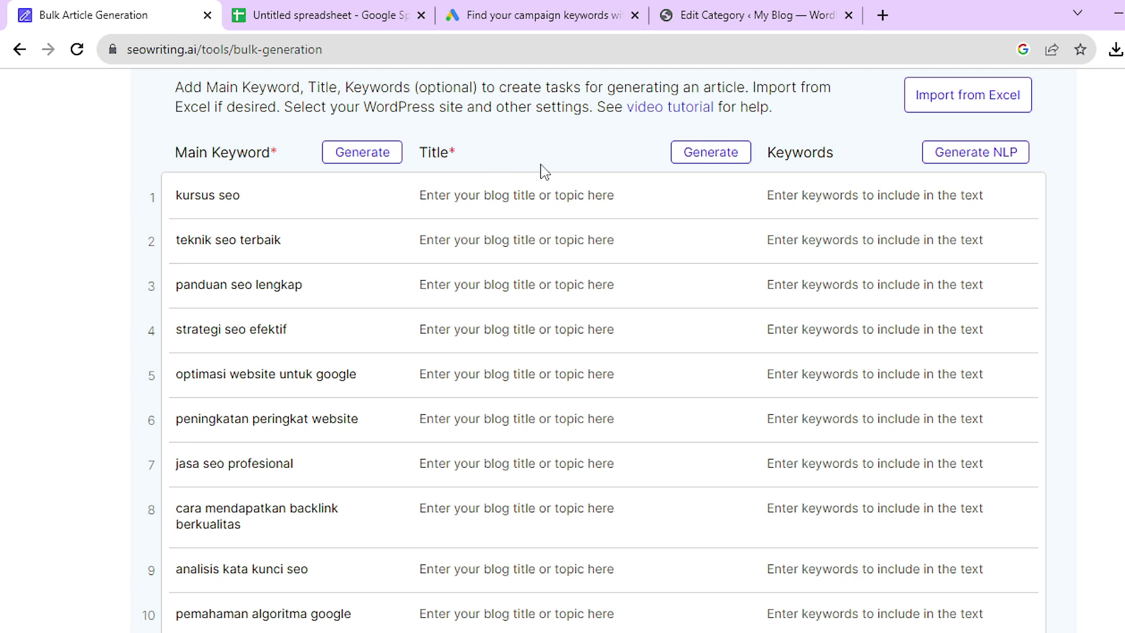
left_click(705, 155)
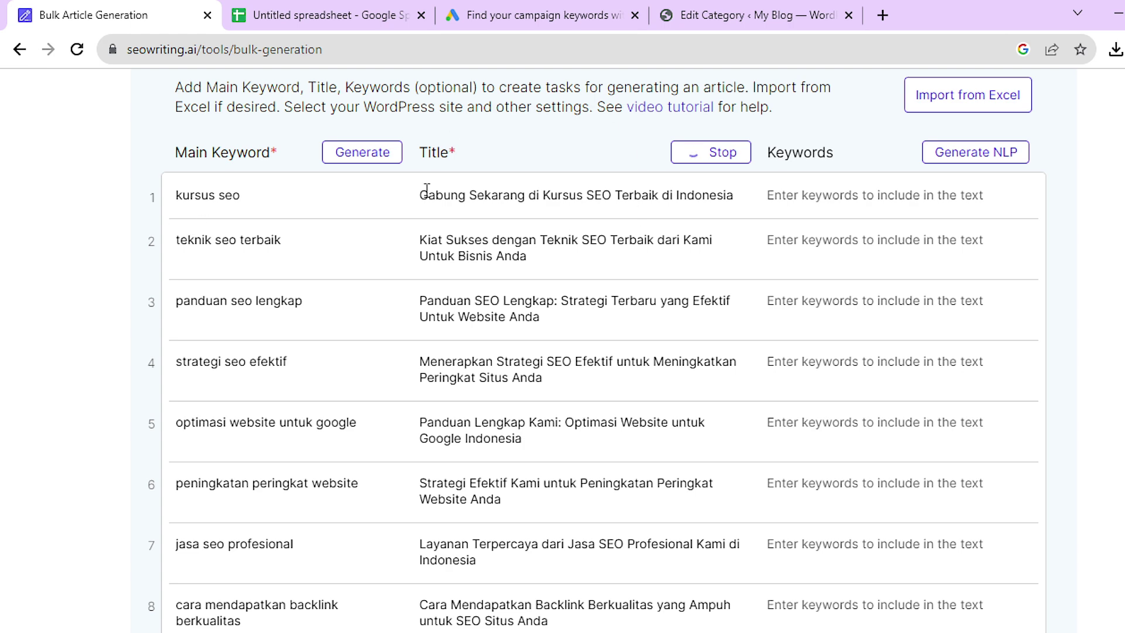
- Check the generated titles and generate NLP keywords for every row
scroll(560, 258, "down", 5)
scroll(560, 263, "down", 2)
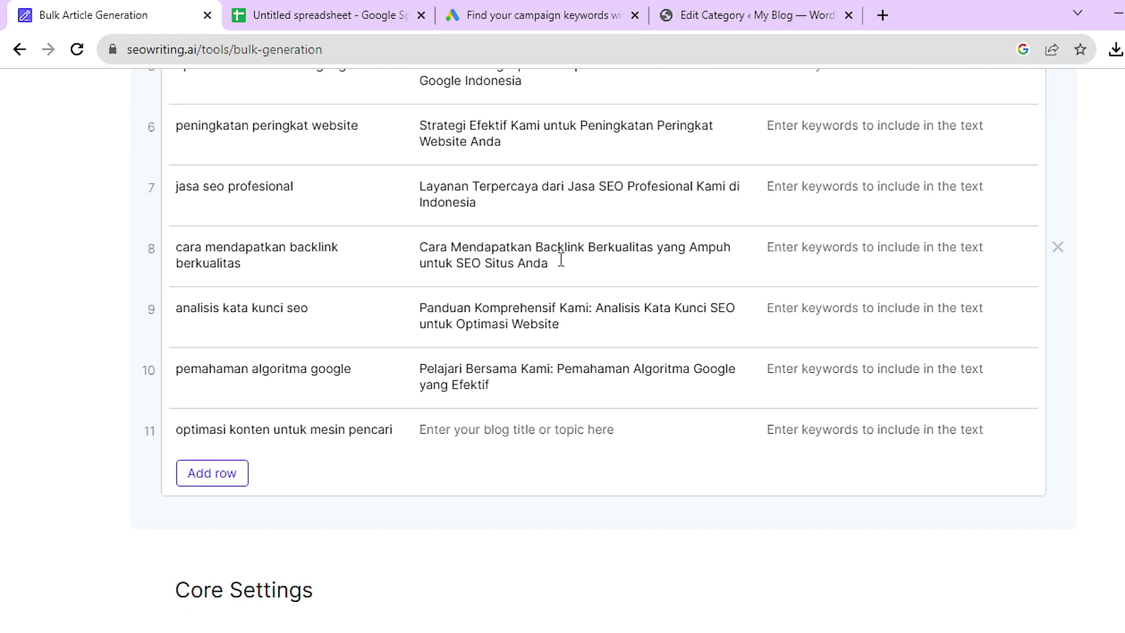
scroll(533, 455, "up", 8)
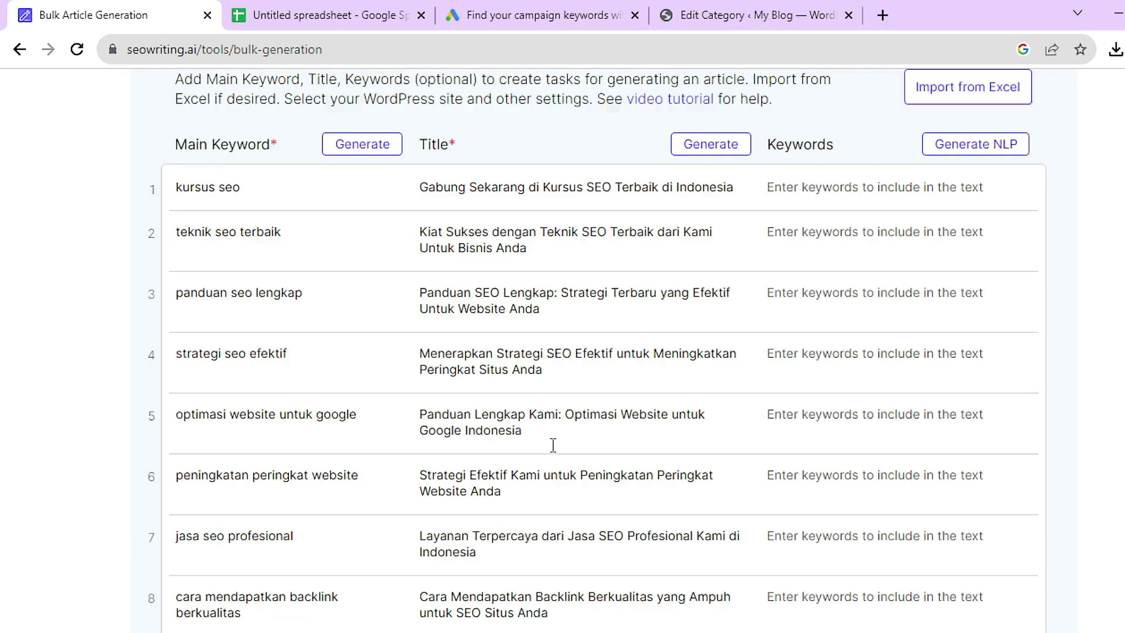
scroll(713, 377, "down", 2)
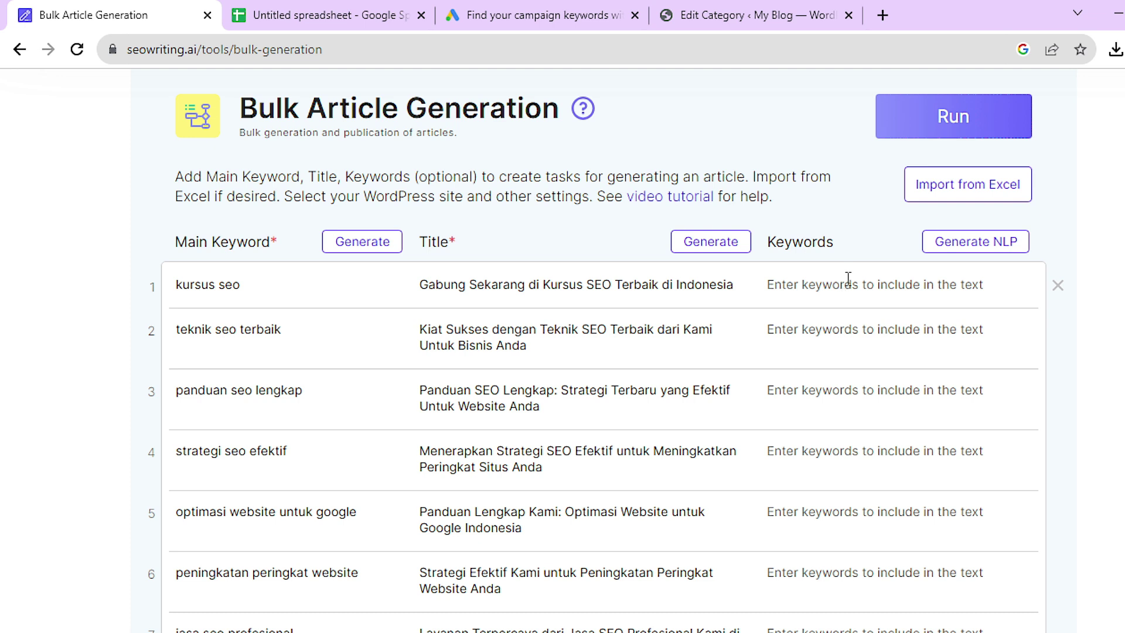
left_click(975, 249)
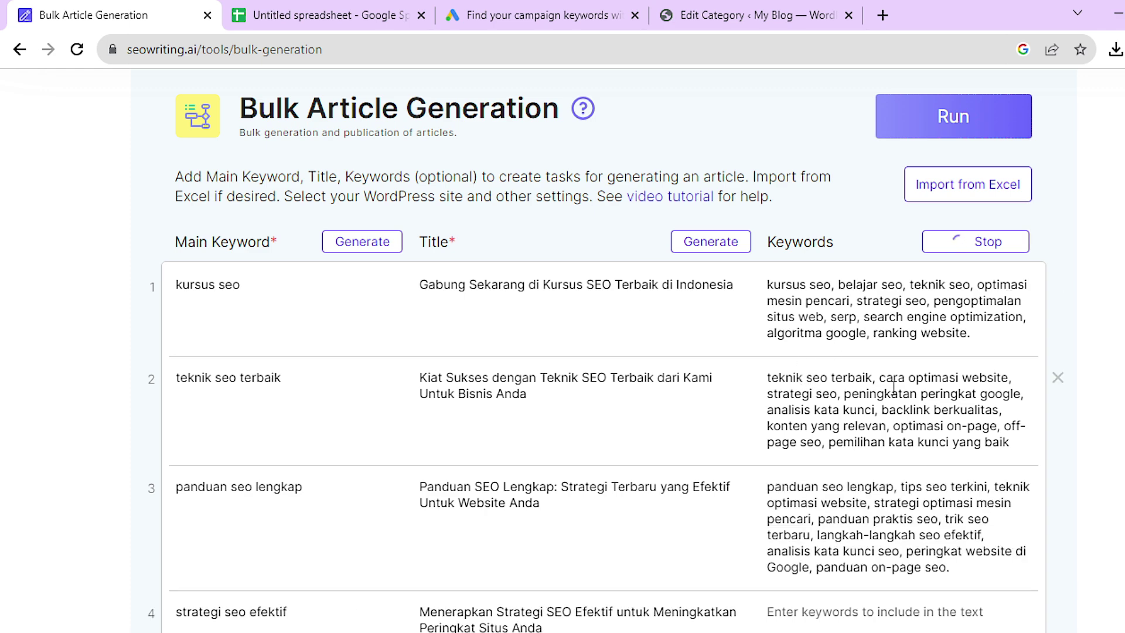
- Review the NLP keywords generated for each row and look over the Core Settings below the table
scroll(890, 386, "down", 2)
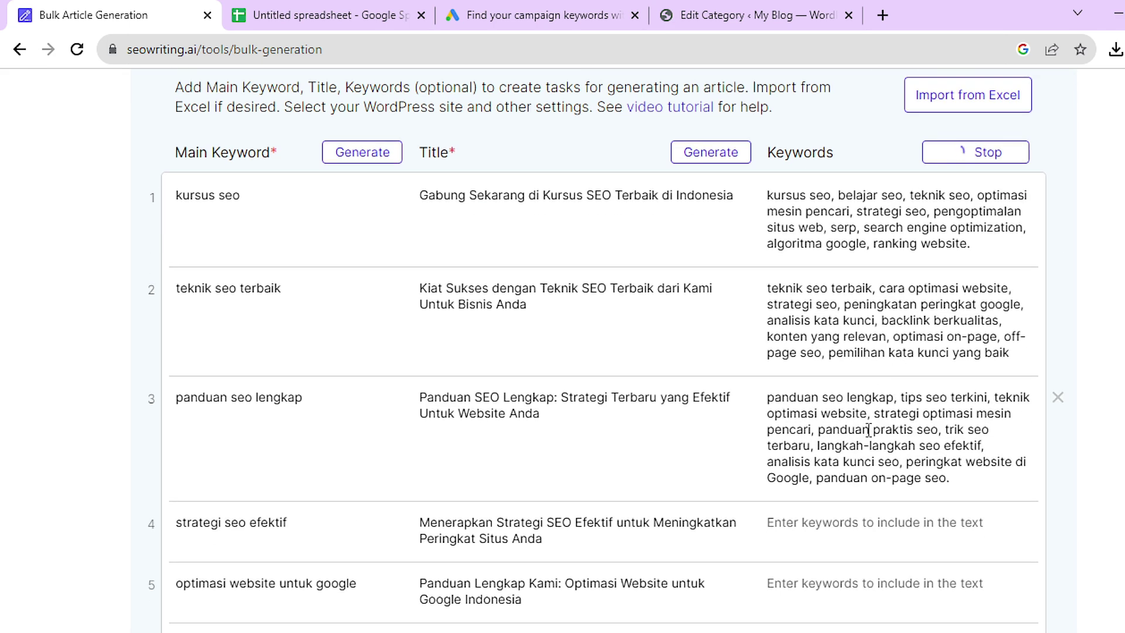
scroll(869, 429, "down", 2)
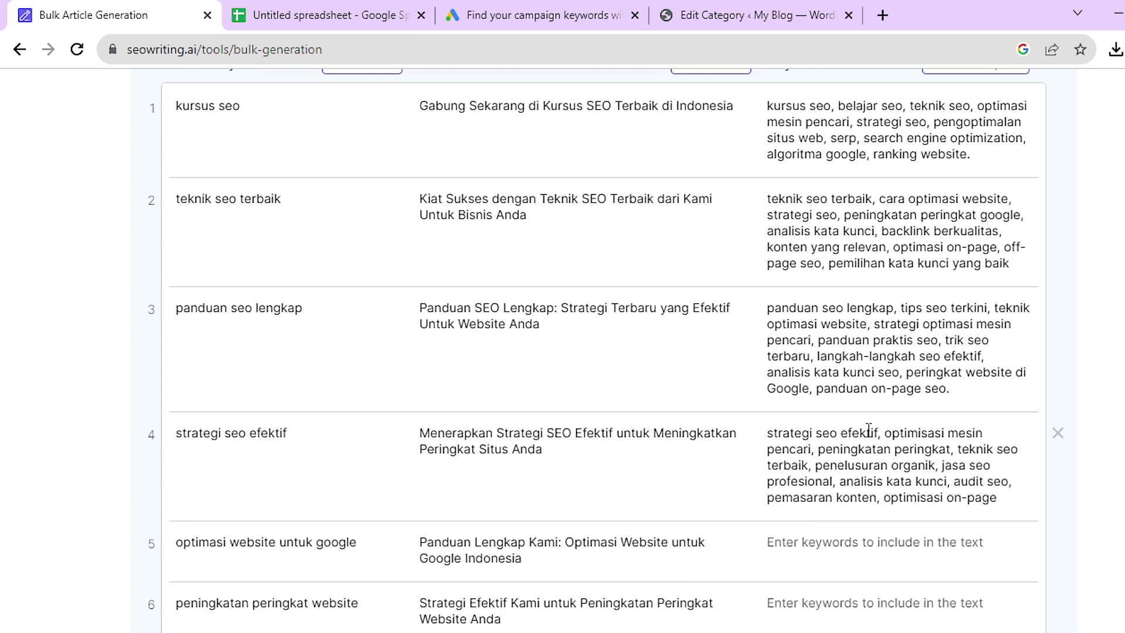
scroll(868, 429, "down", 2)
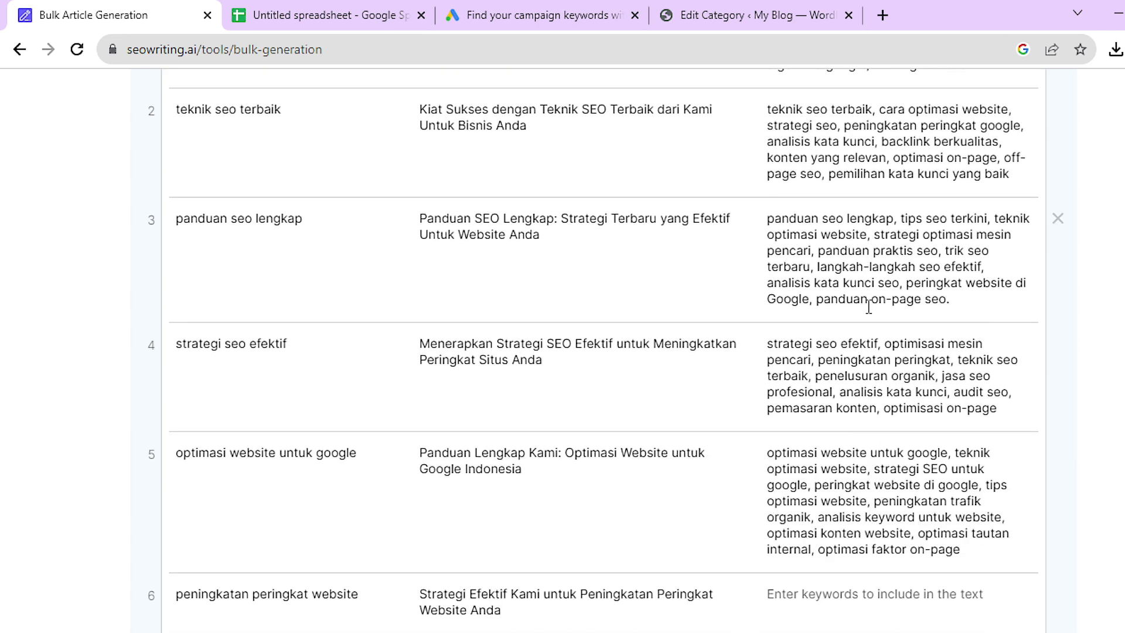
scroll(871, 310, "down", 1)
scroll(871, 315, "down", 4)
scroll(870, 310, "down", 2)
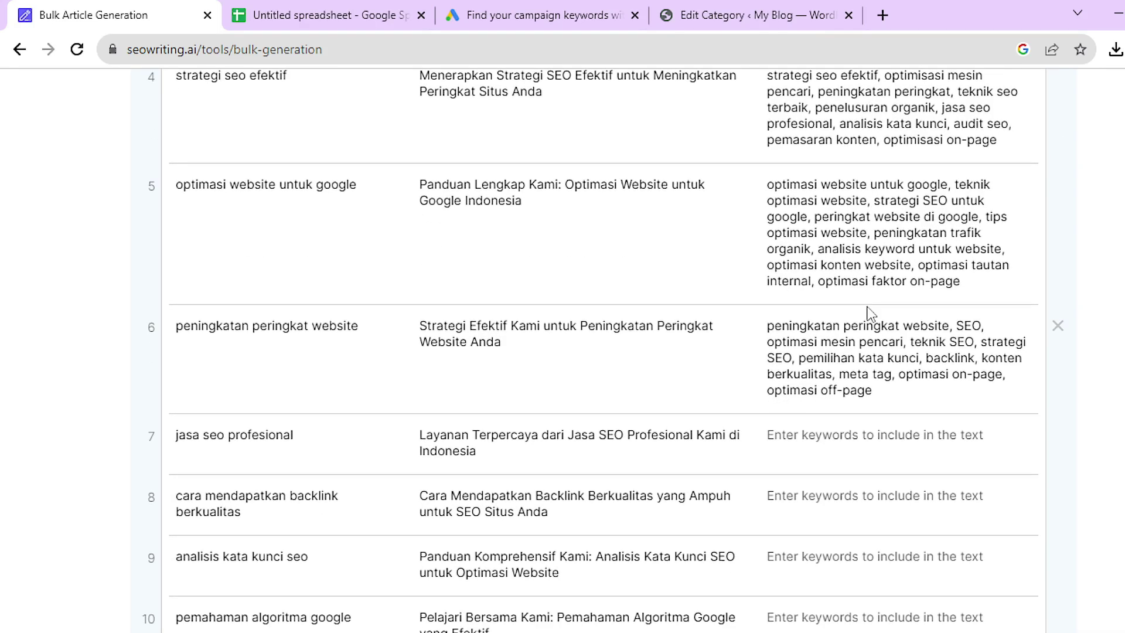
scroll(871, 313, "down", 6)
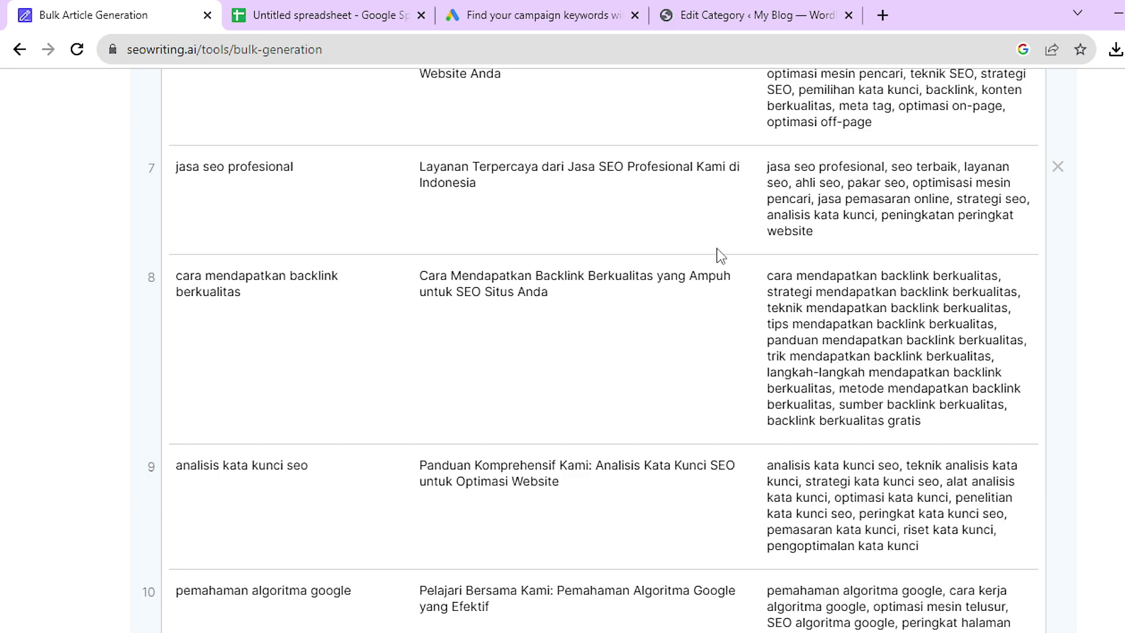
scroll(884, 318, "down", 5)
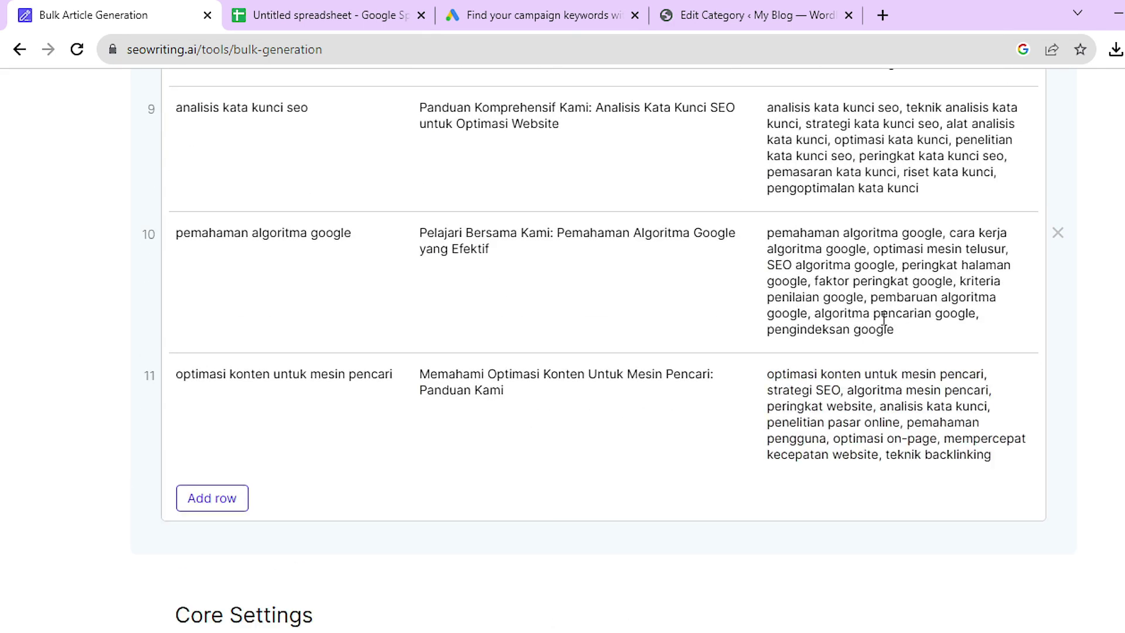
scroll(884, 319, "down", 3)
scroll(883, 318, "up", 15)
scroll(884, 321, "up", 9)
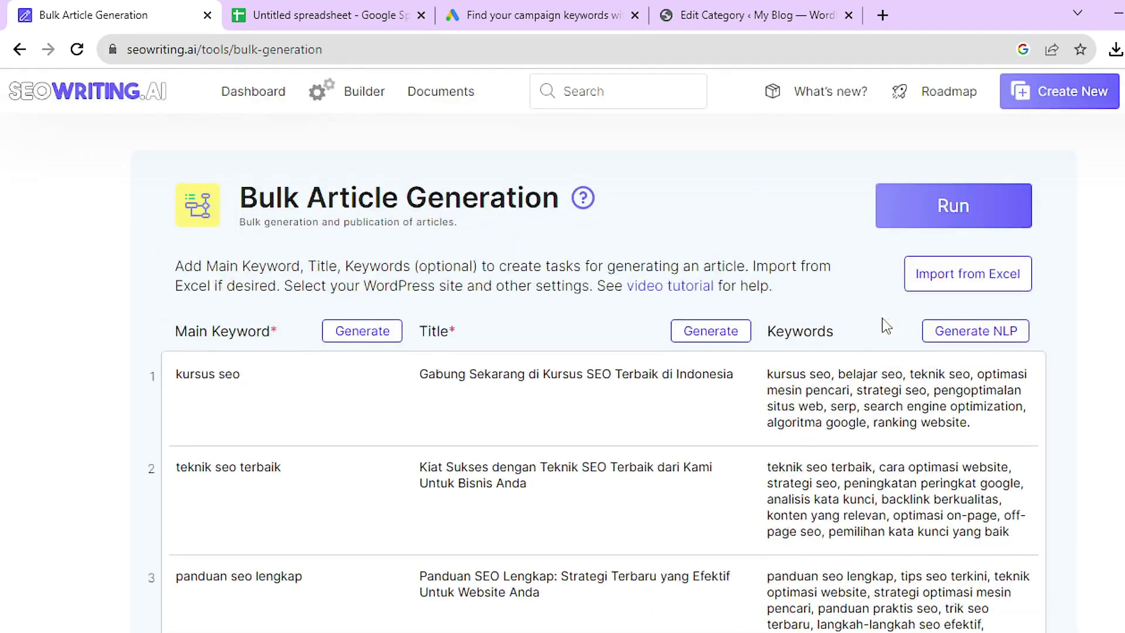
scroll(961, 335, "down", 10)
scroll(962, 348, "down", 20)
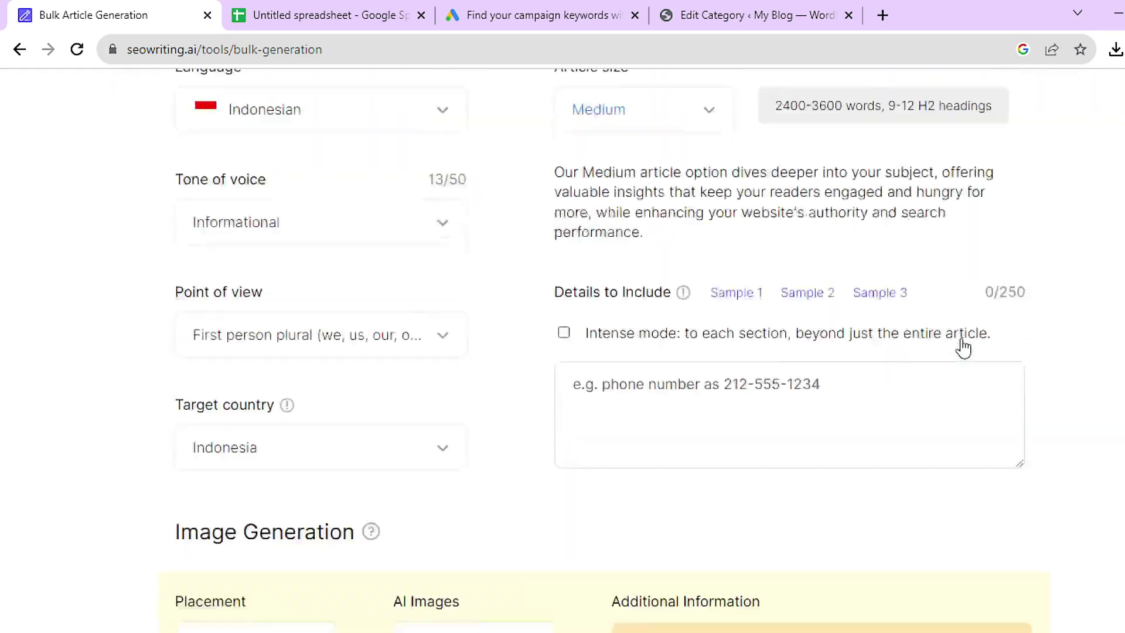
scroll(963, 348, "up", 20)
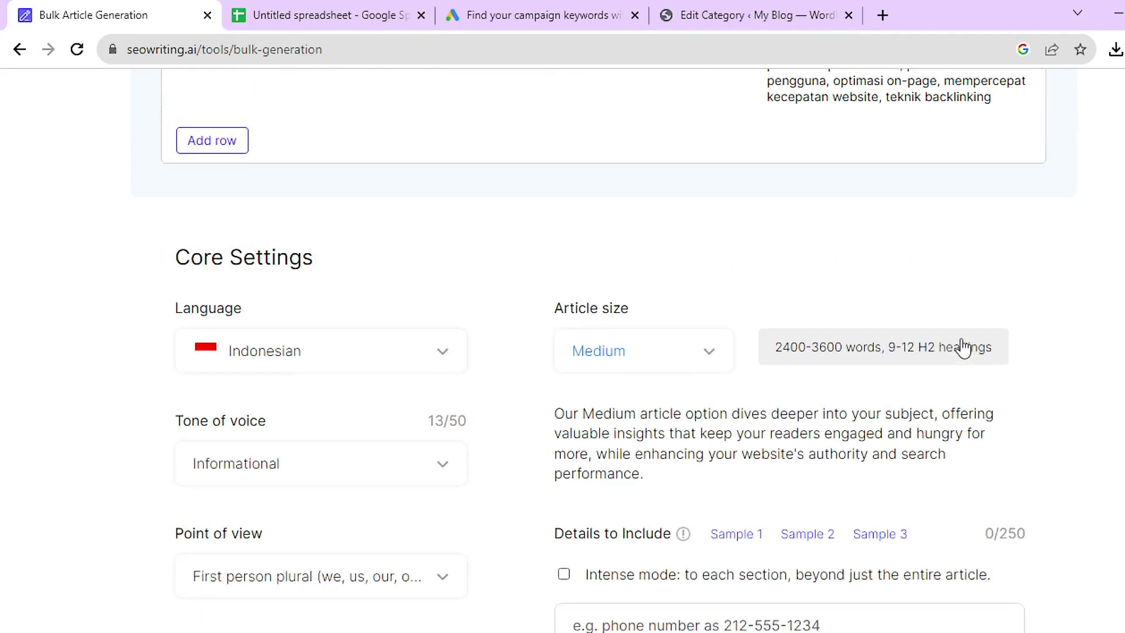
scroll(962, 348, "up", 8)
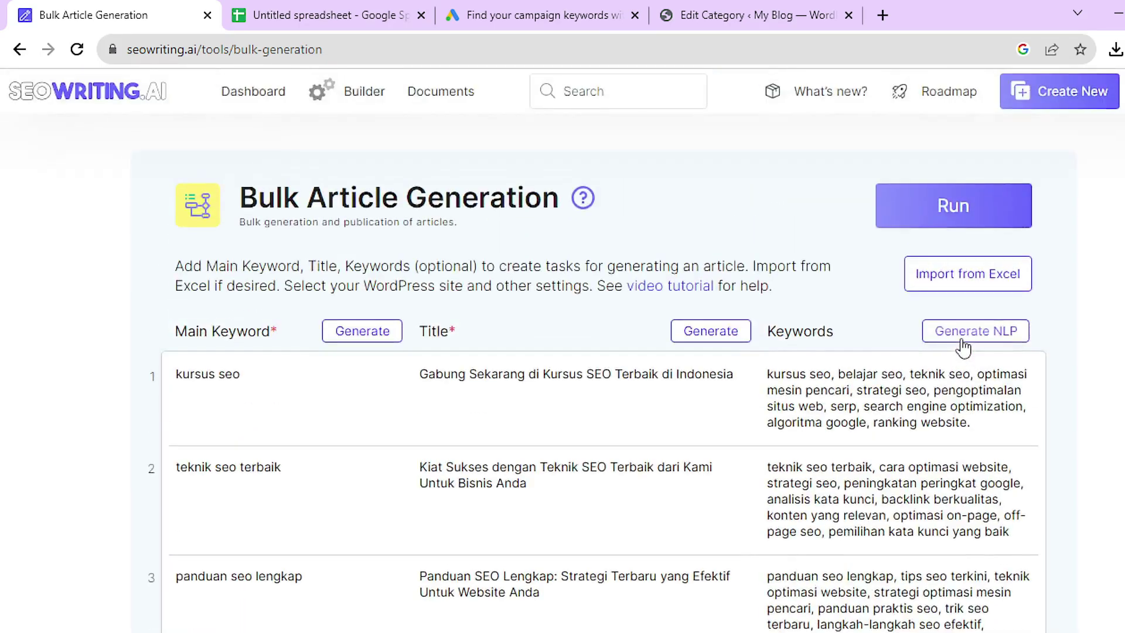
- Run and confirm the bulk article generation with WordPress posting, and check the status and schedule of the tasks in the Builder list
left_click(921, 221)
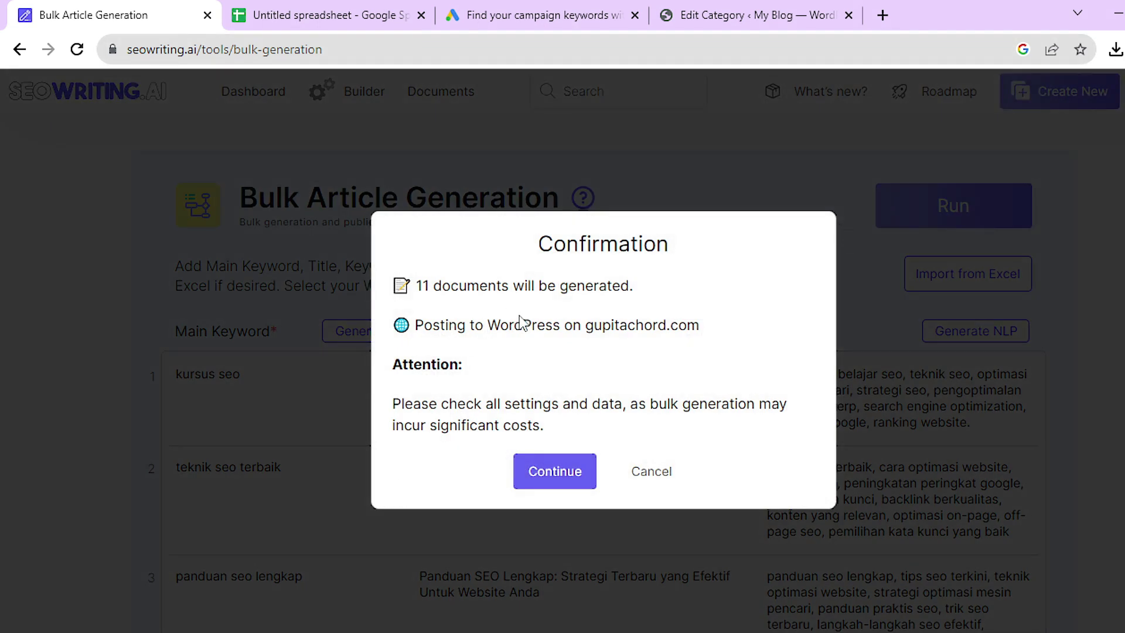
left_click(551, 478)
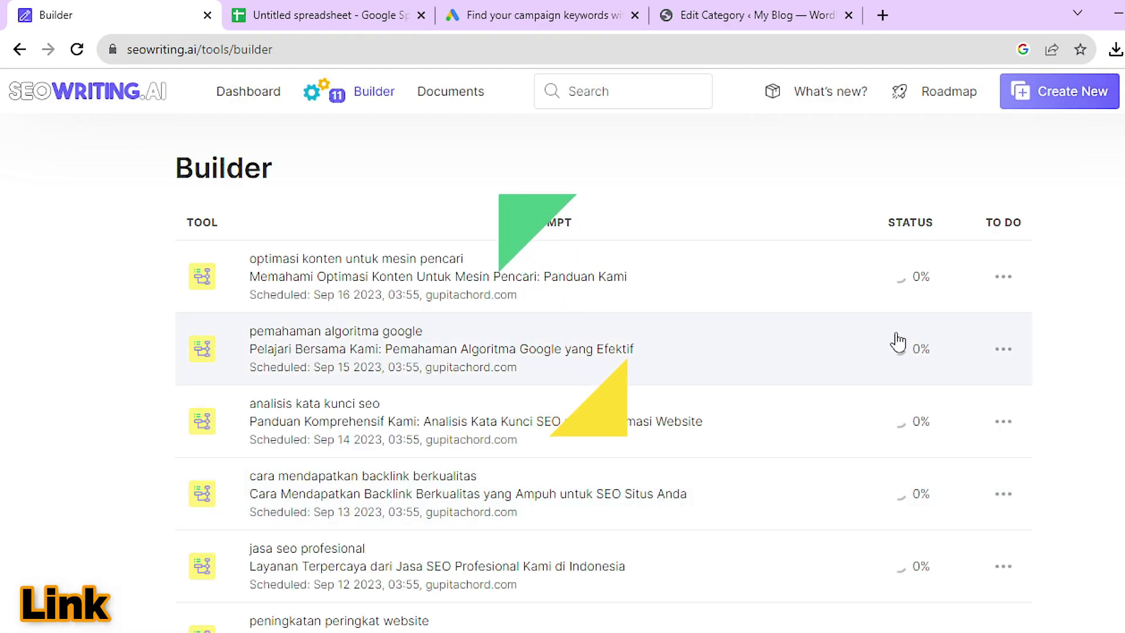
scroll(899, 339, "down", 3)
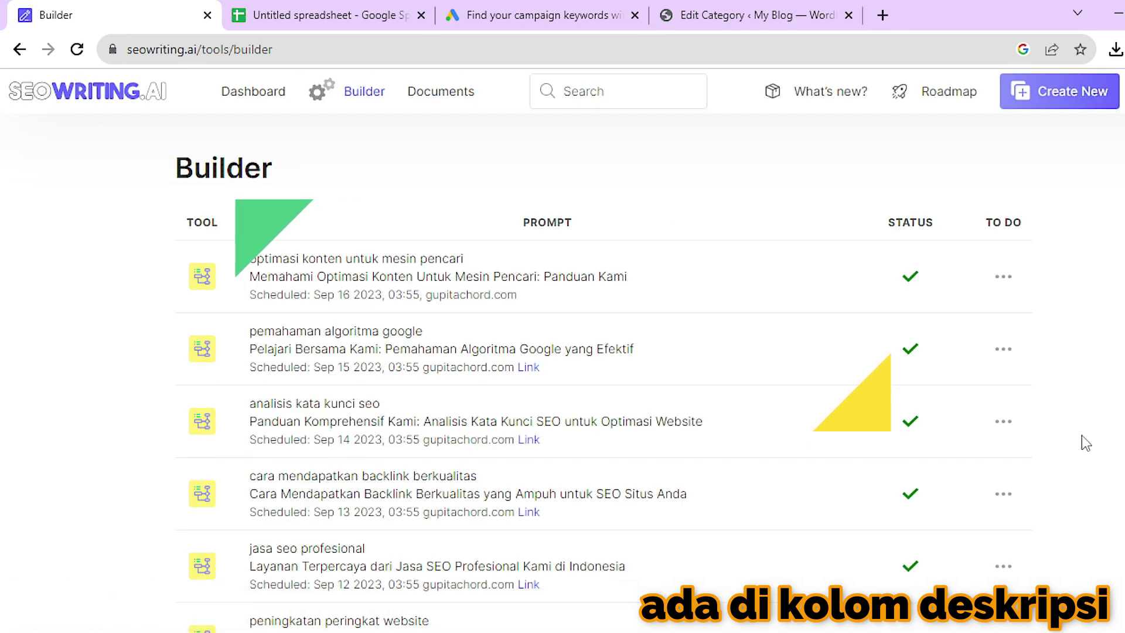
scroll(1082, 435, "down", 7)
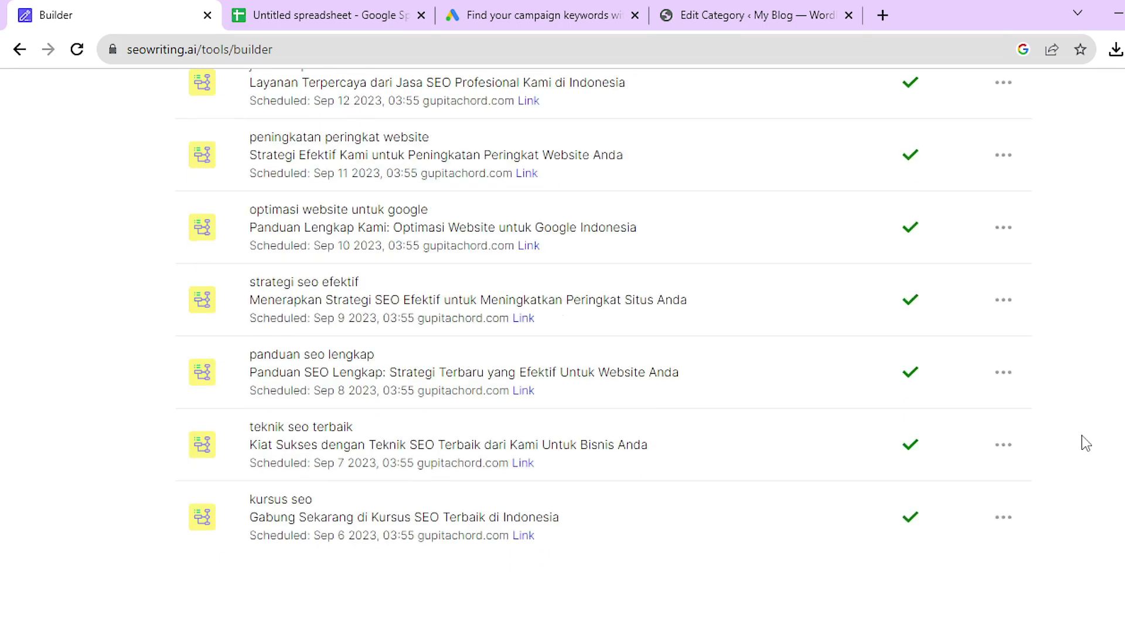
scroll(1081, 435, "up", 7)
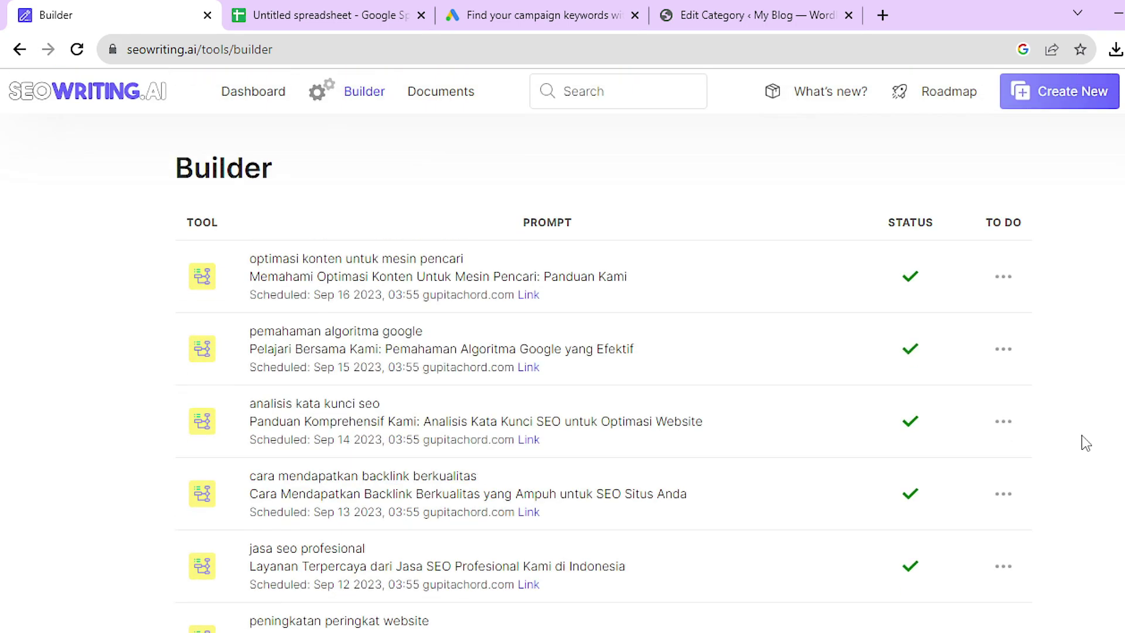
- Switch to the WordPress admin and review the titles, categories, tags and publication dates in the list of all posts
left_click(722, 15)
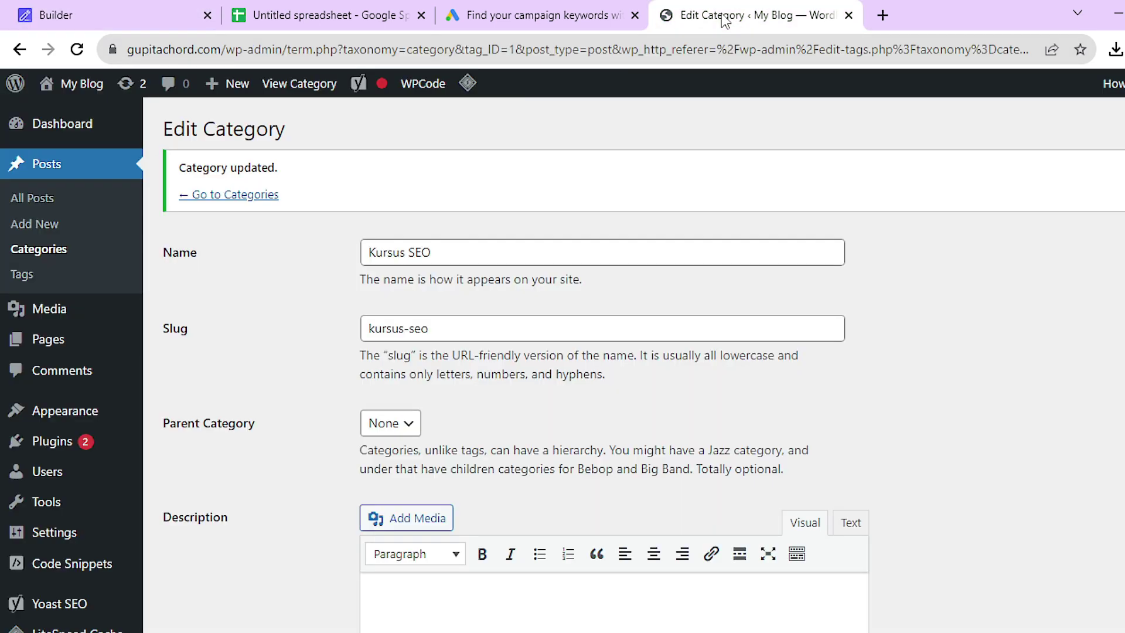
left_click(35, 201)
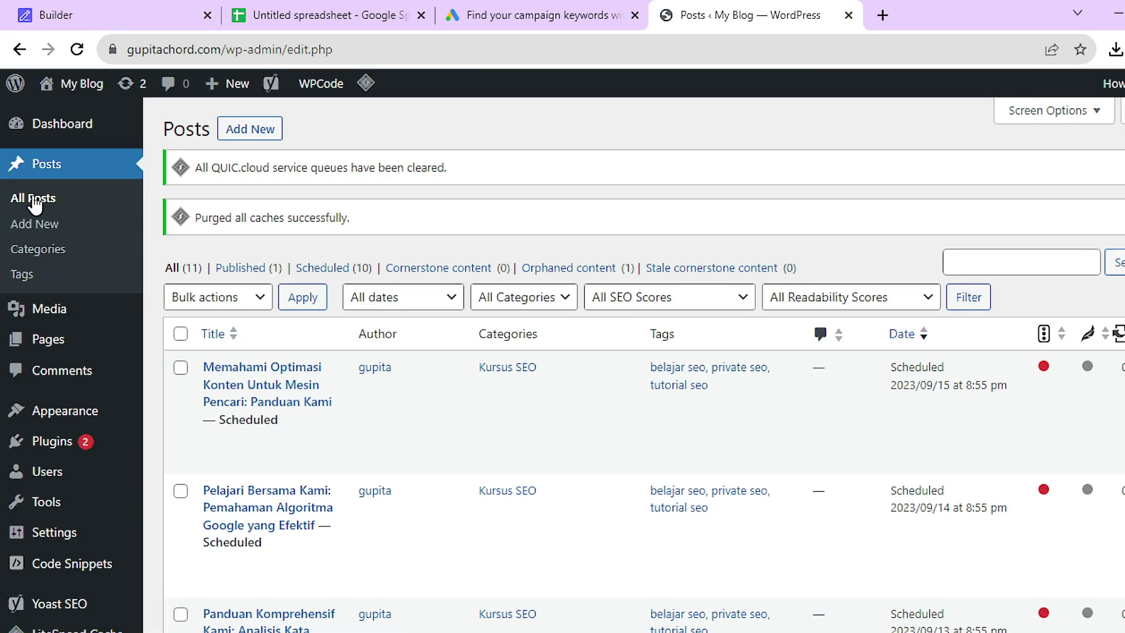
scroll(975, 480, "down", 7)
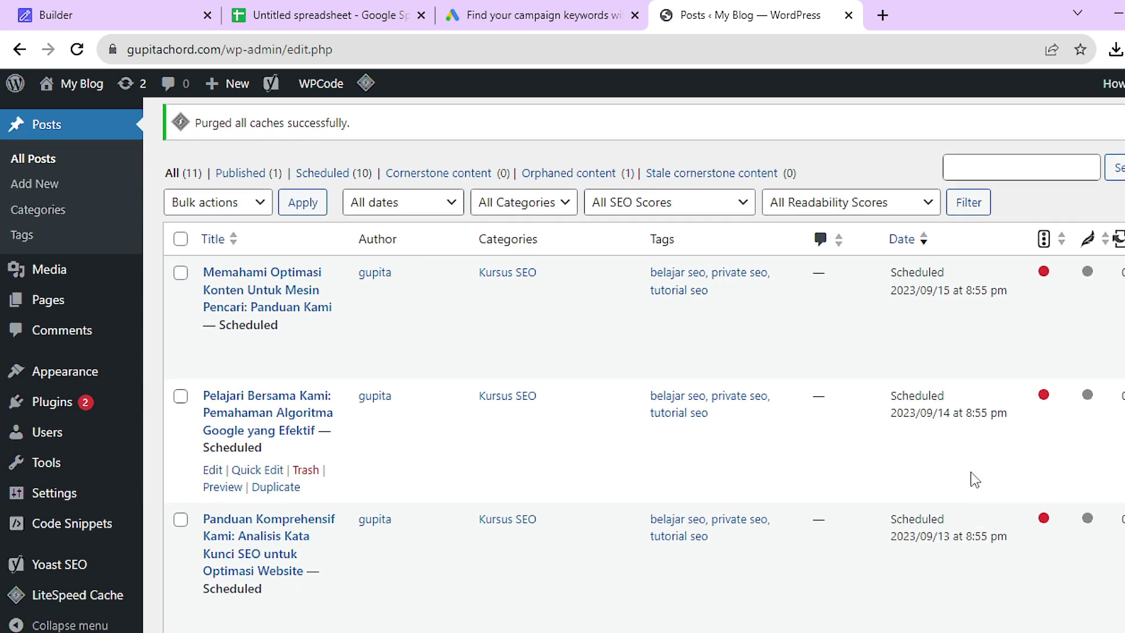
scroll(974, 479, "down", 12)
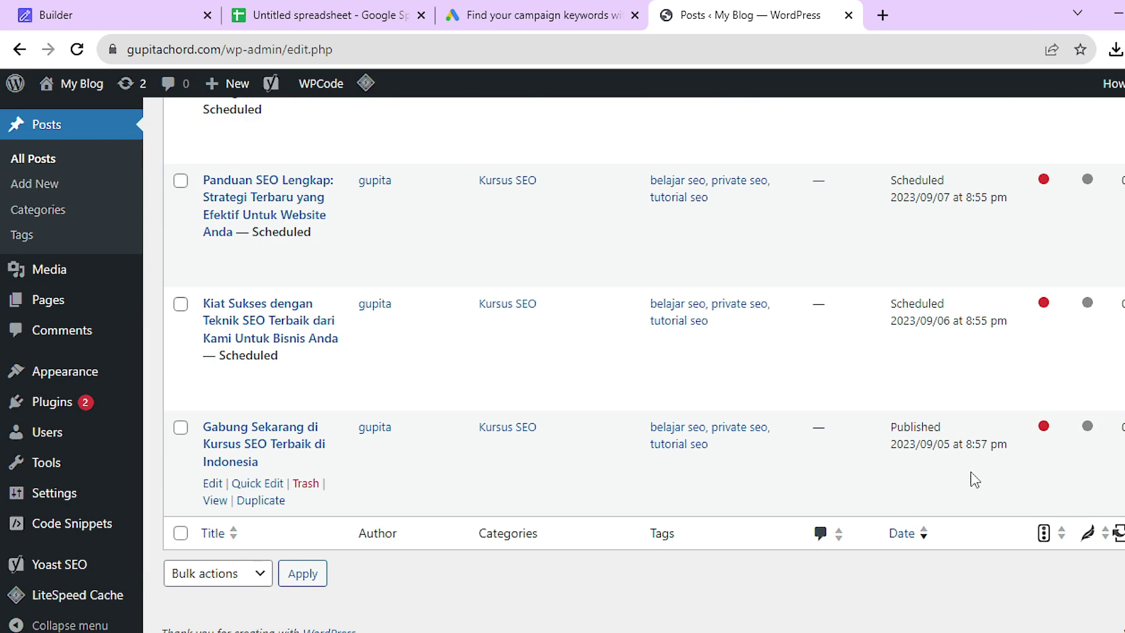
scroll(793, 476, "up", 7)
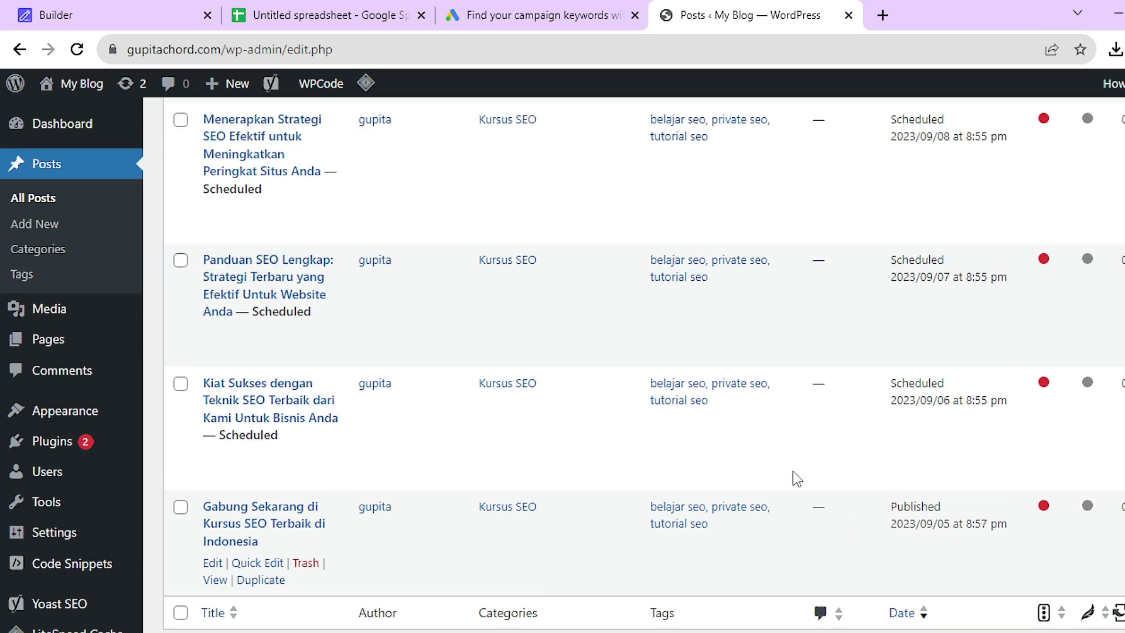
scroll(794, 472, "up", 9)
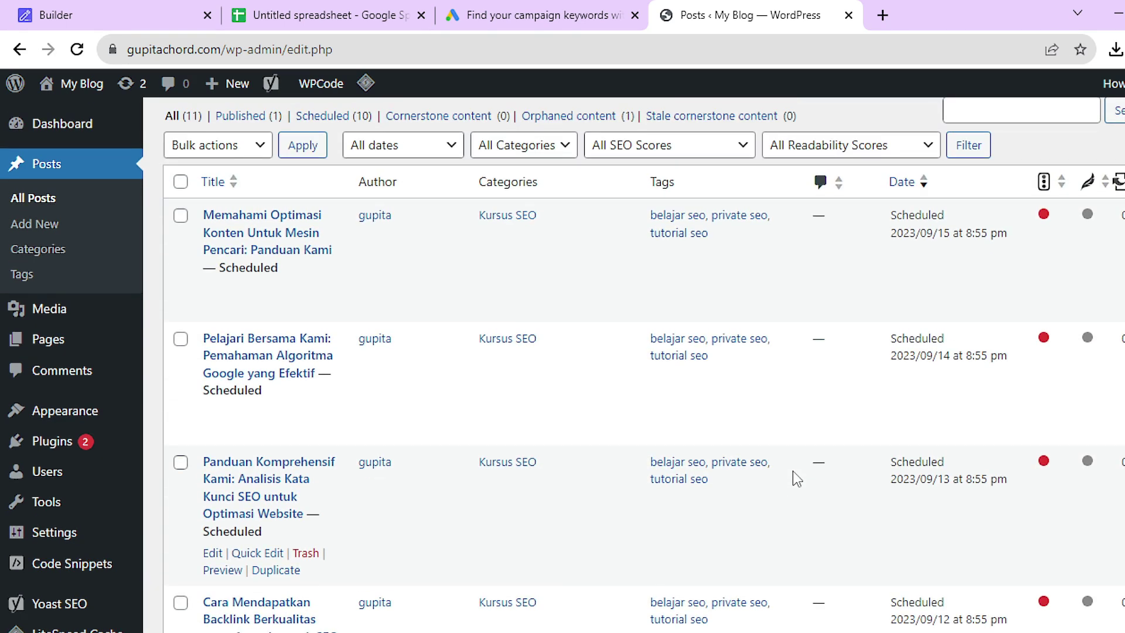
scroll(793, 471, "down", 4)
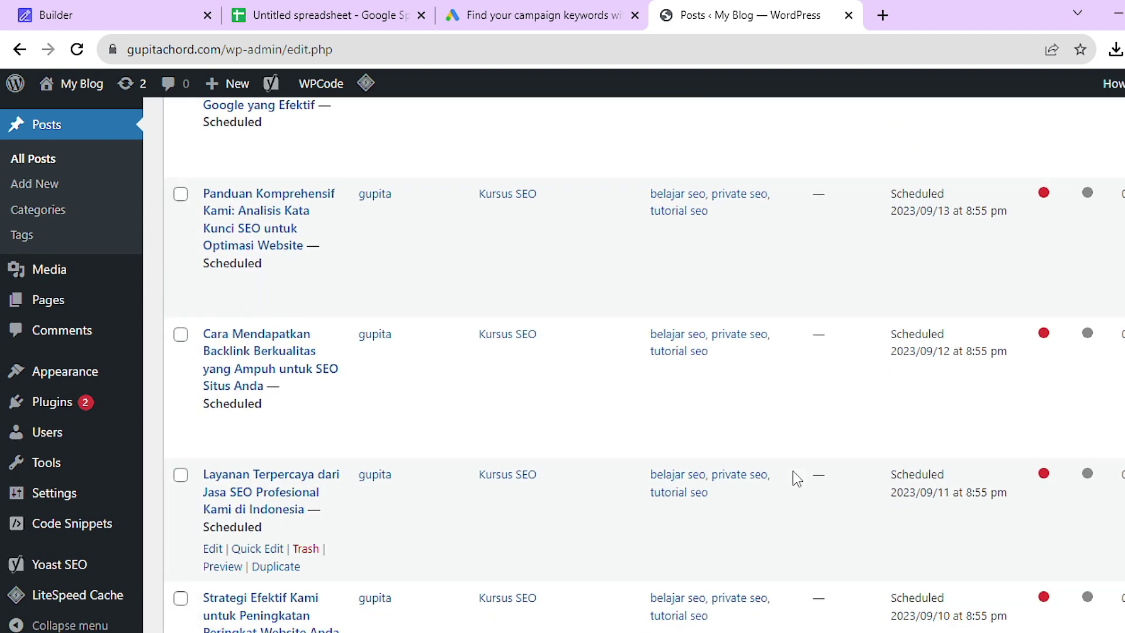
scroll(793, 471, "down", 1)
scroll(793, 471, "down", 5)
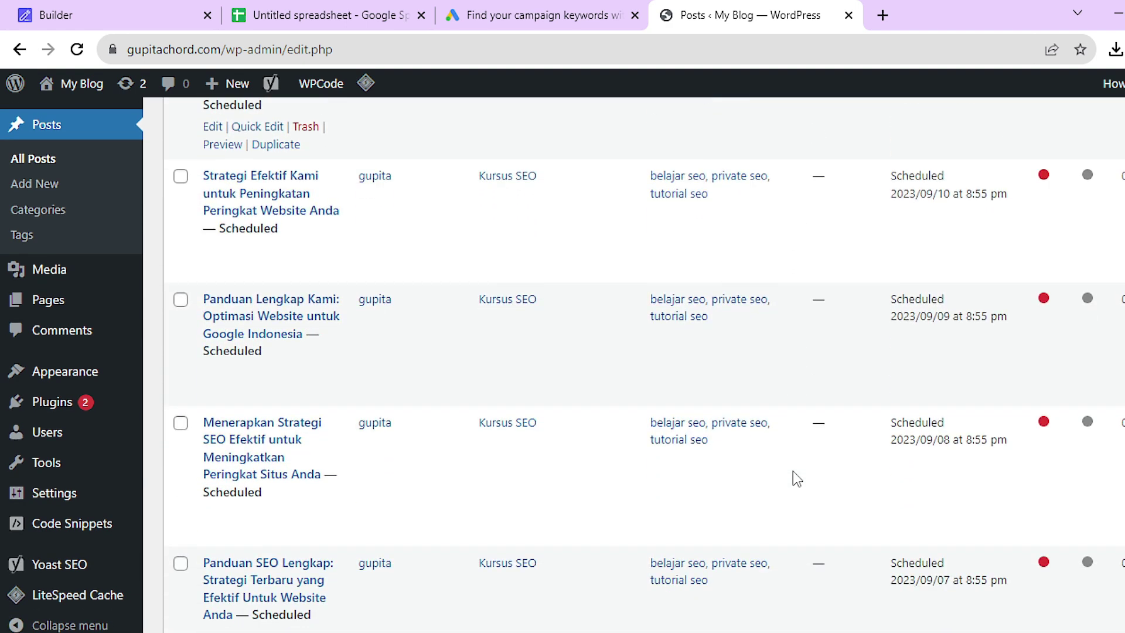
scroll(793, 471, "down", 5)
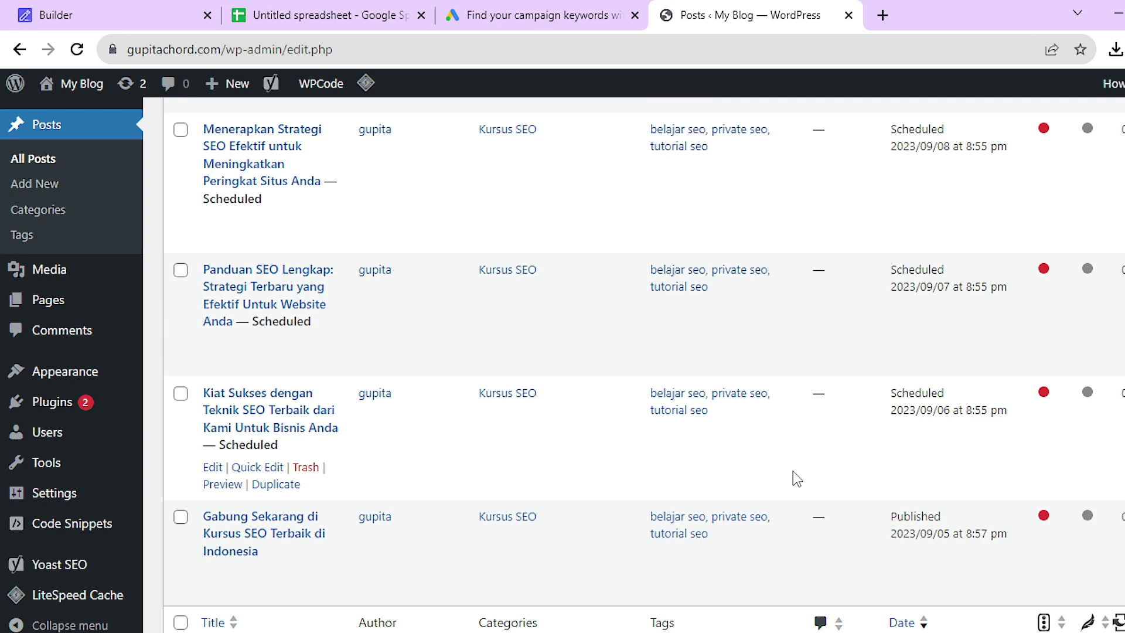
- View the published post "Gabung Sekarang di Kursus SEO Terbaik di Indonesia" on the site and examine its image, headings, tables and text
mouse_move(251, 460)
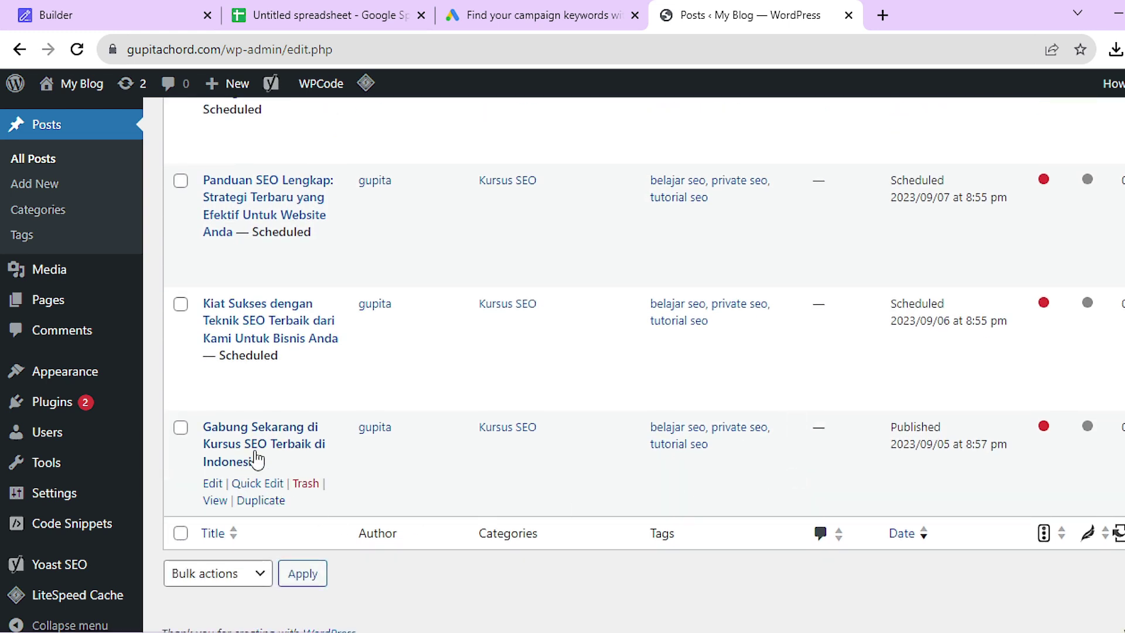
left_click(215, 507)
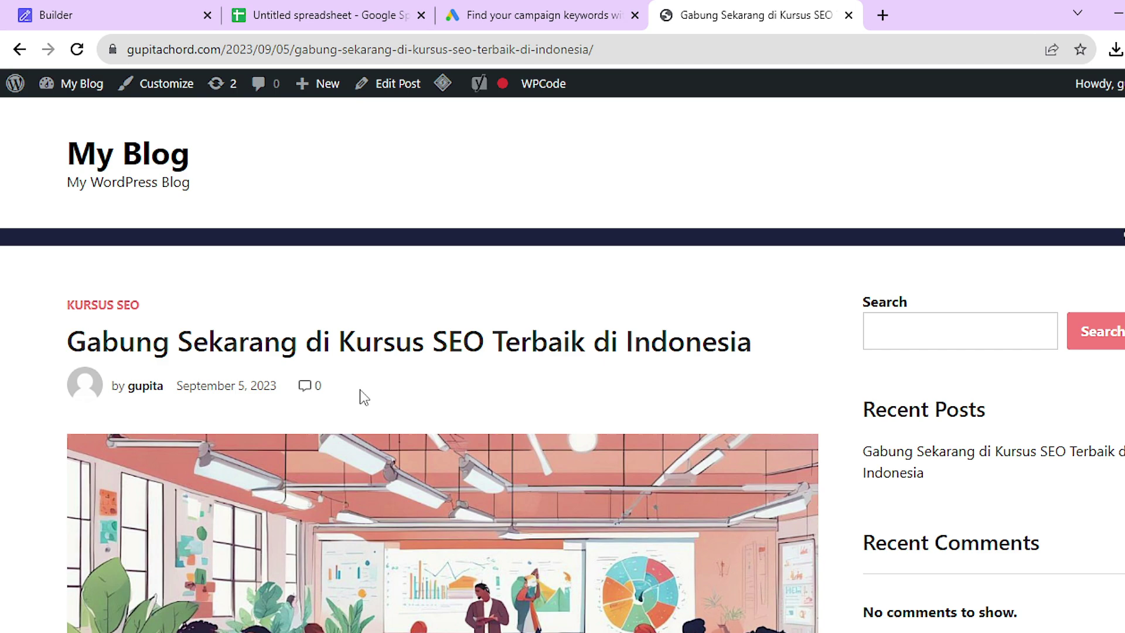
scroll(364, 397, "down", 9)
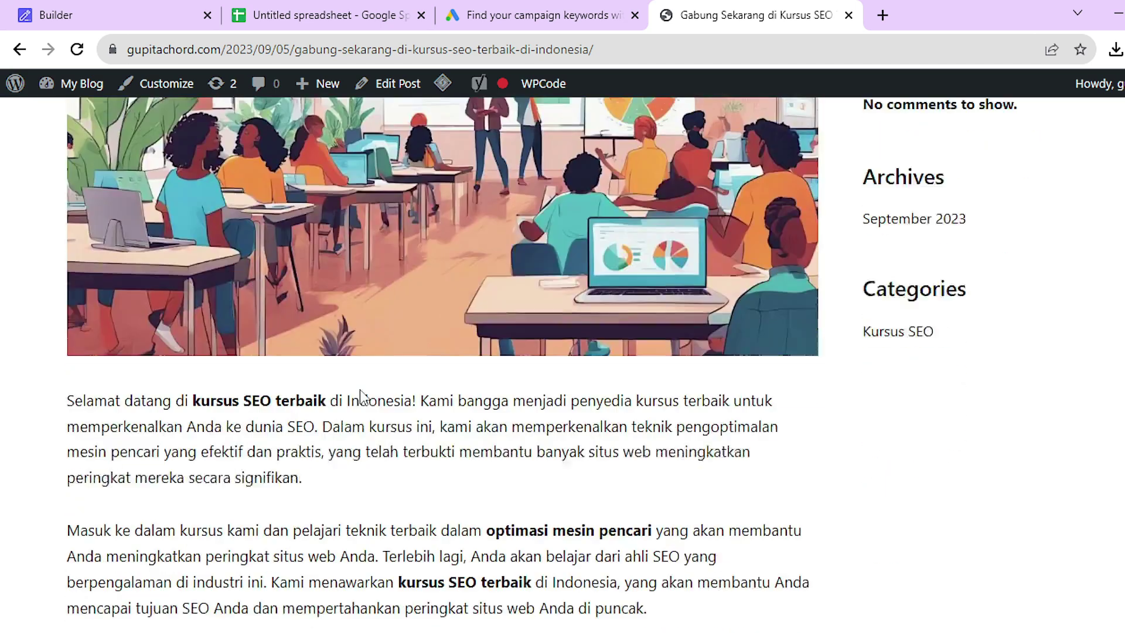
scroll(597, 267, "down", 10)
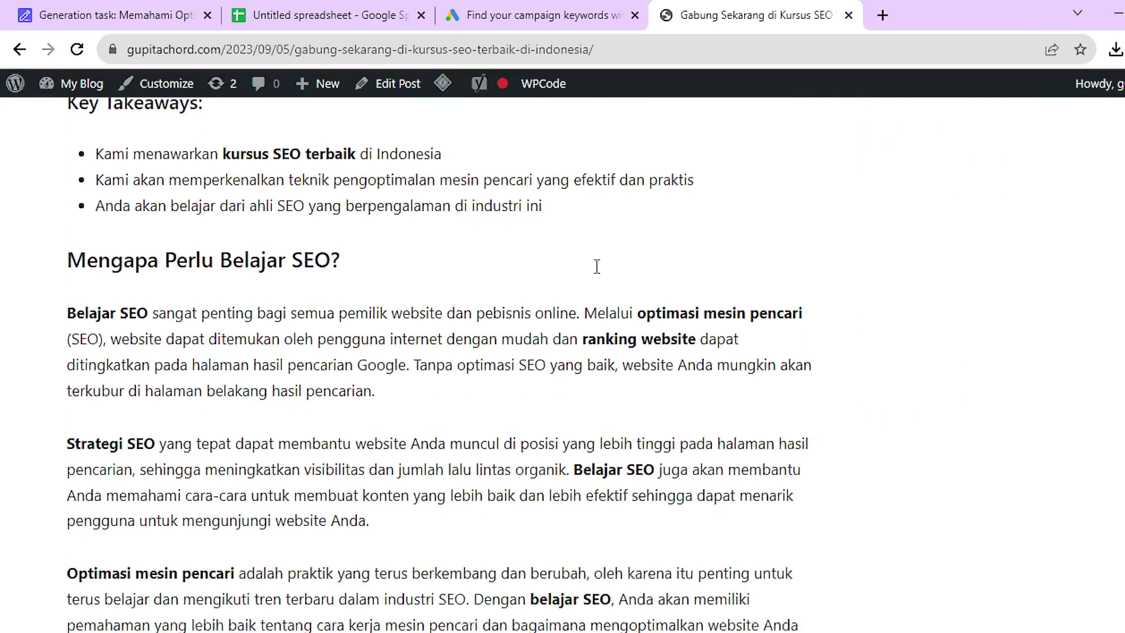
scroll(597, 266, "down", 3)
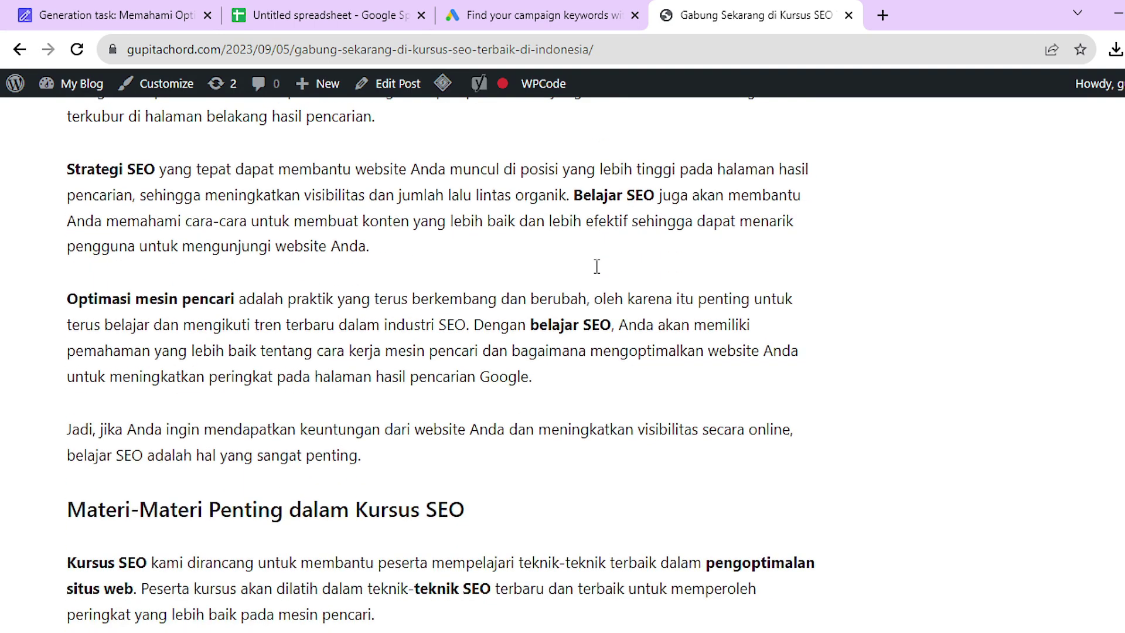
scroll(597, 271, "down", 1)
scroll(598, 273, "down", 2)
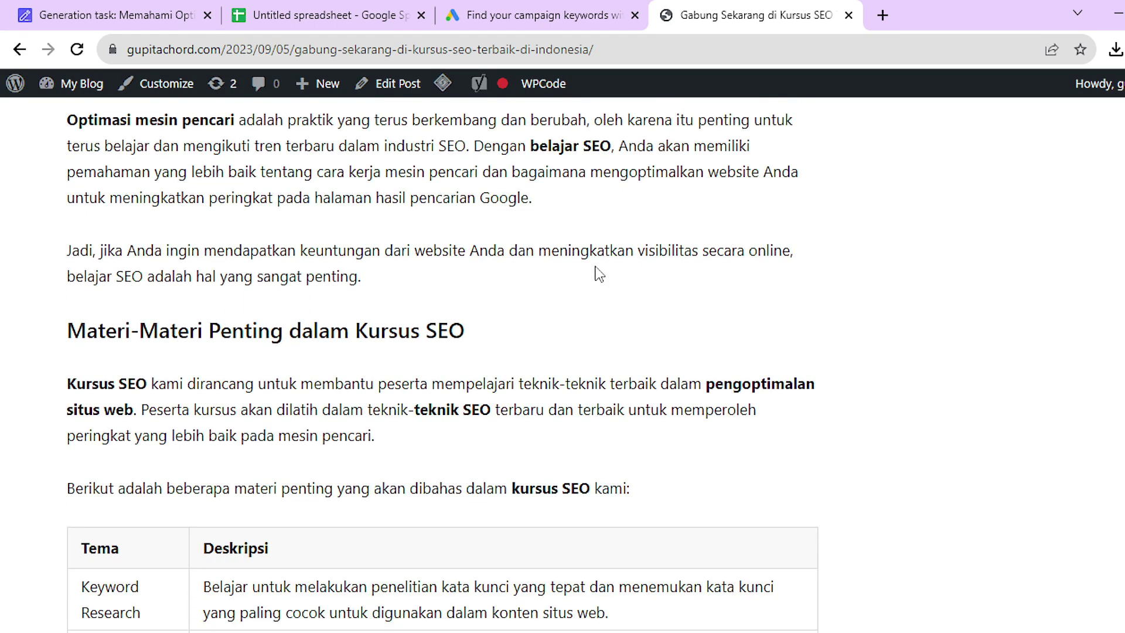
scroll(597, 273, "down", 3)
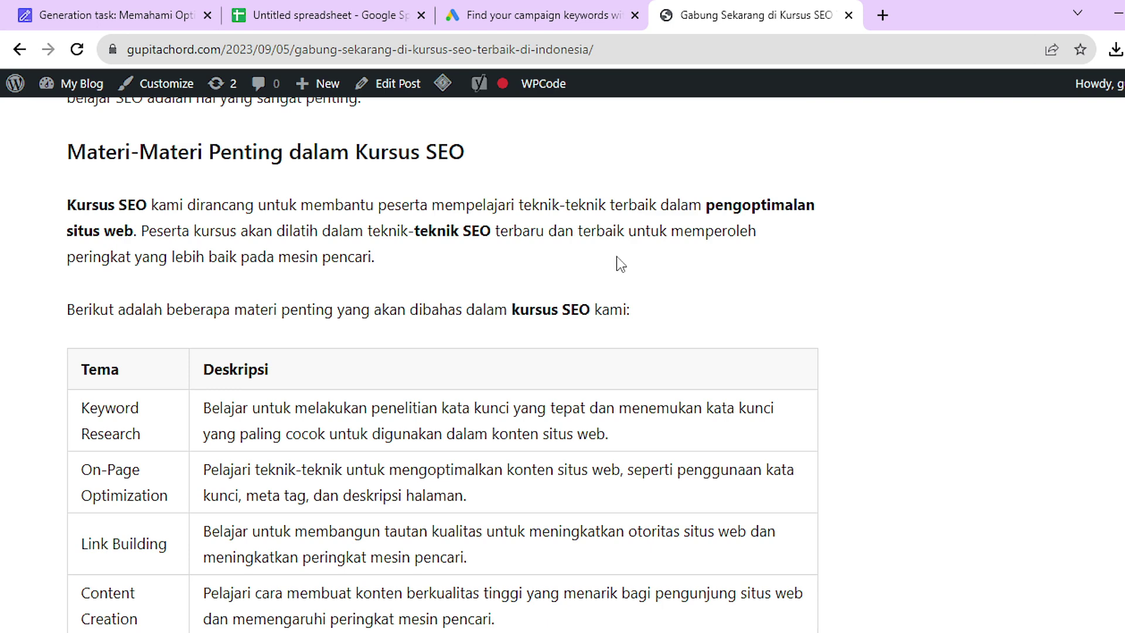
scroll(619, 262, "down", 3)
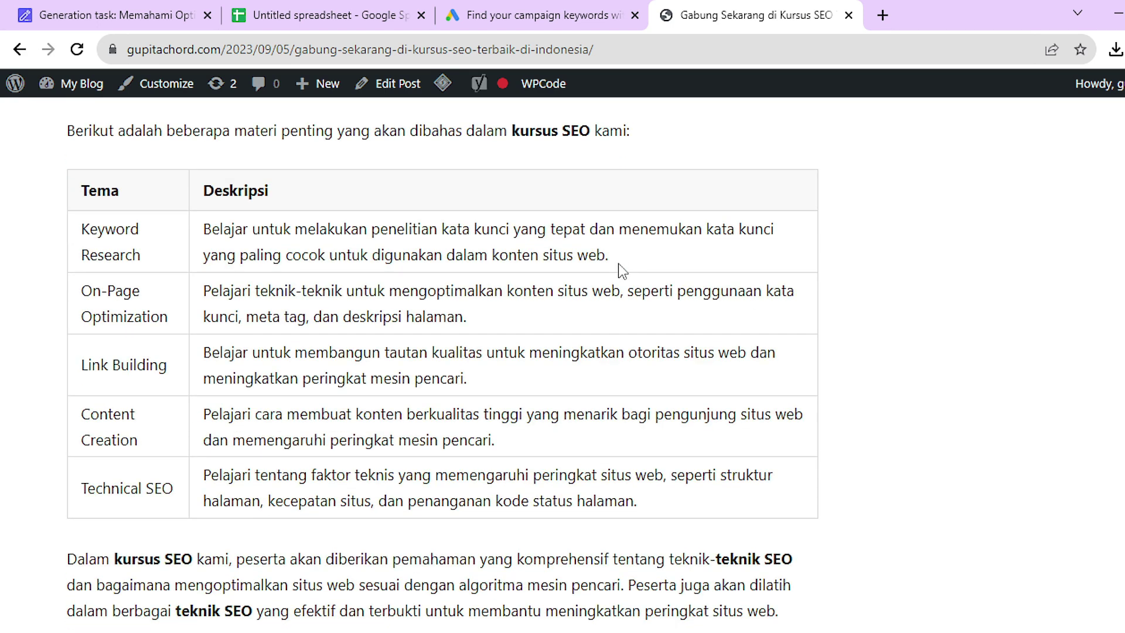
scroll(620, 264, "down", 6)
scroll(622, 271, "down", 8)
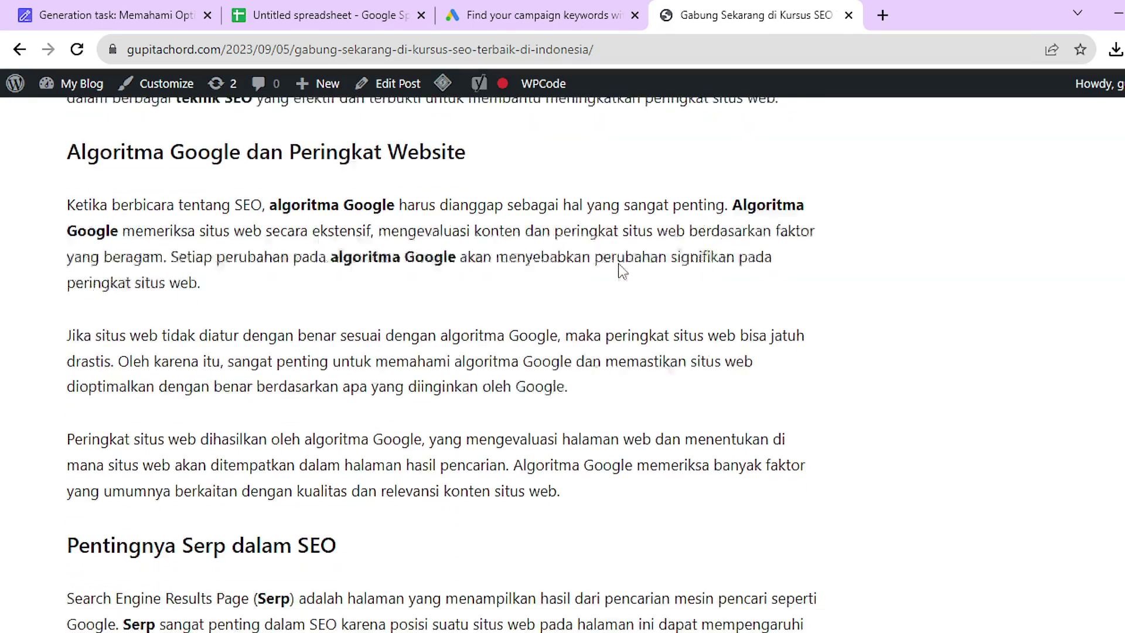
scroll(620, 264, "down", 7)
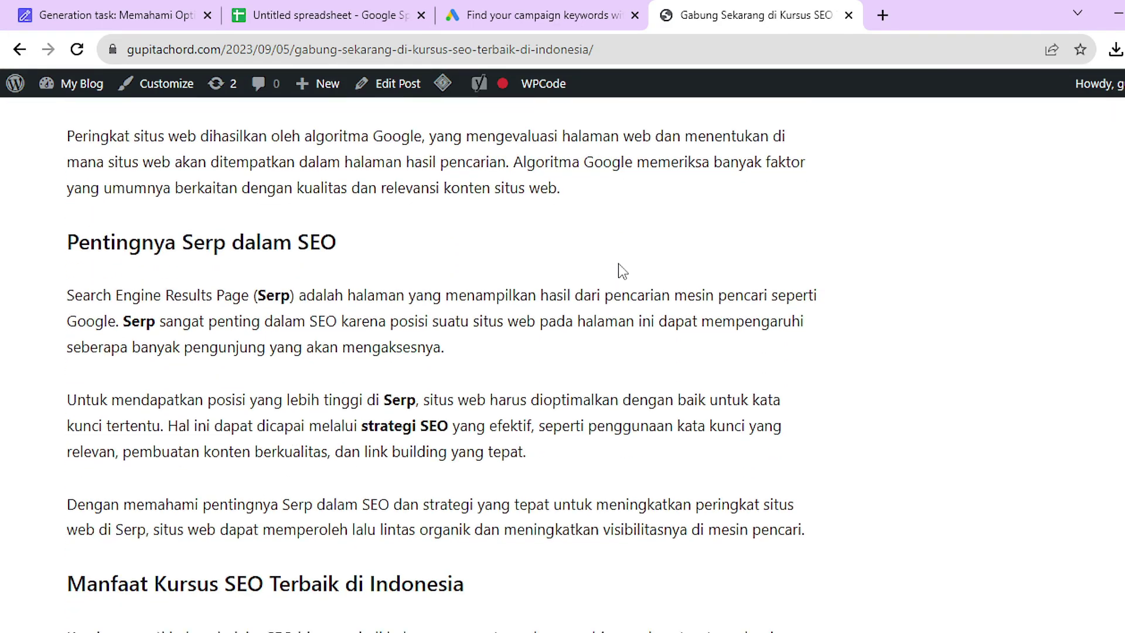
scroll(622, 271, "down", 11)
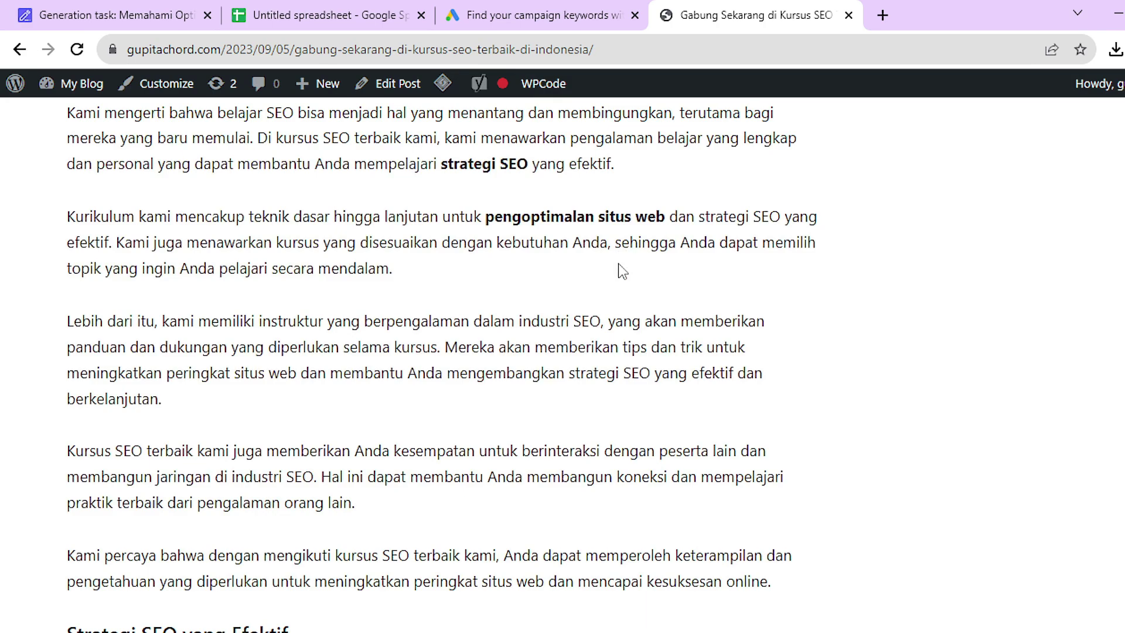
scroll(622, 271, "down", 9)
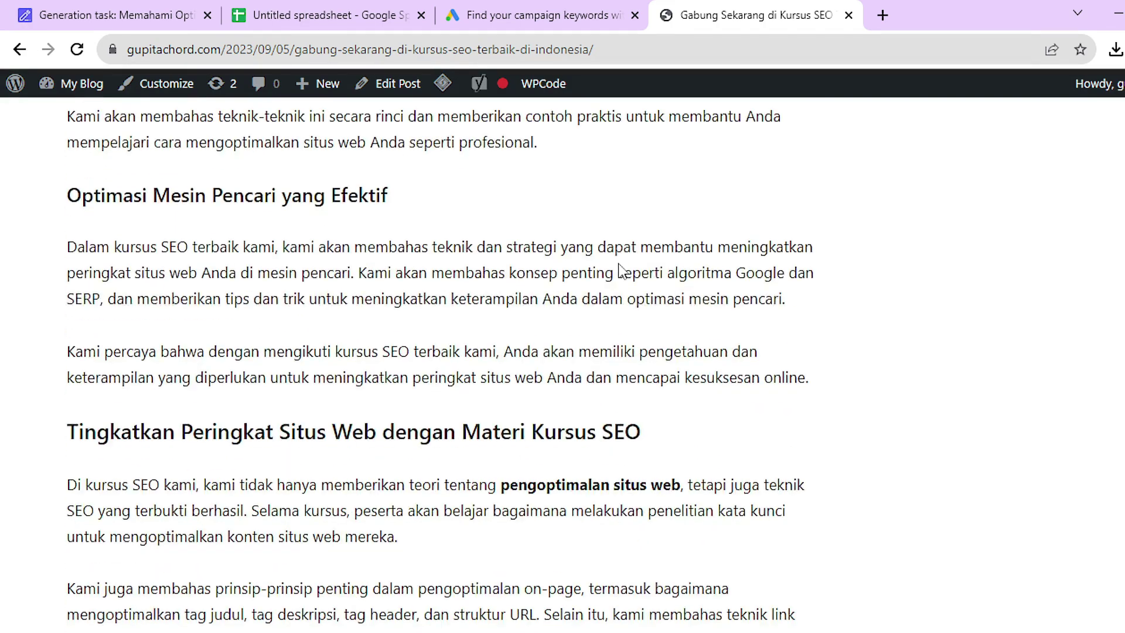
scroll(622, 271, "down", 2)
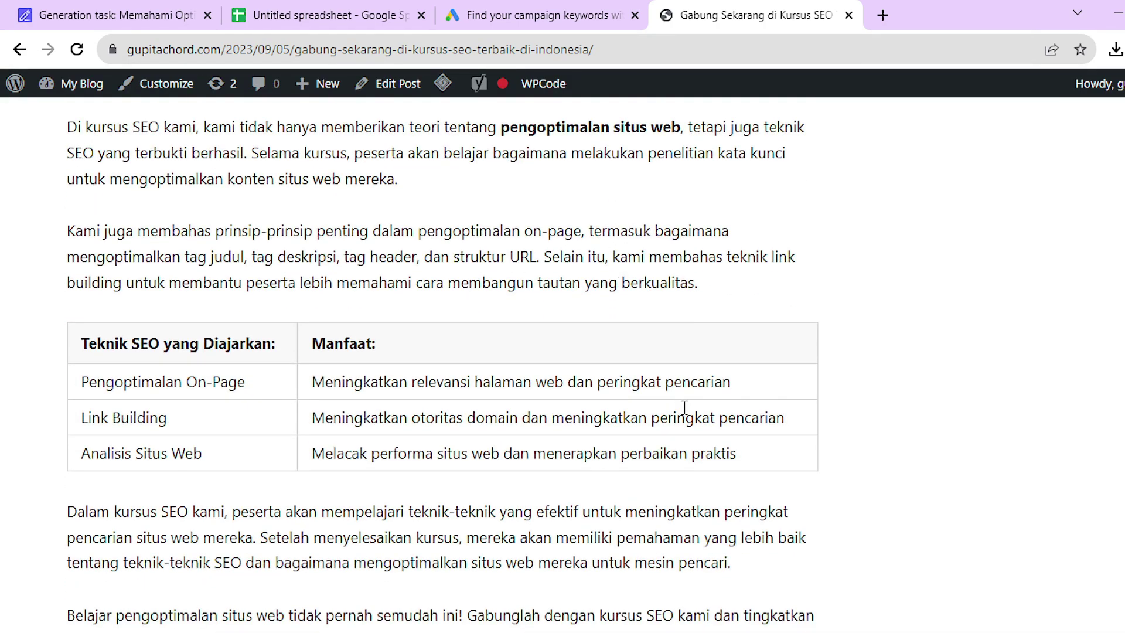
scroll(719, 449, "down", 5)
scroll(719, 449, "down", 12)
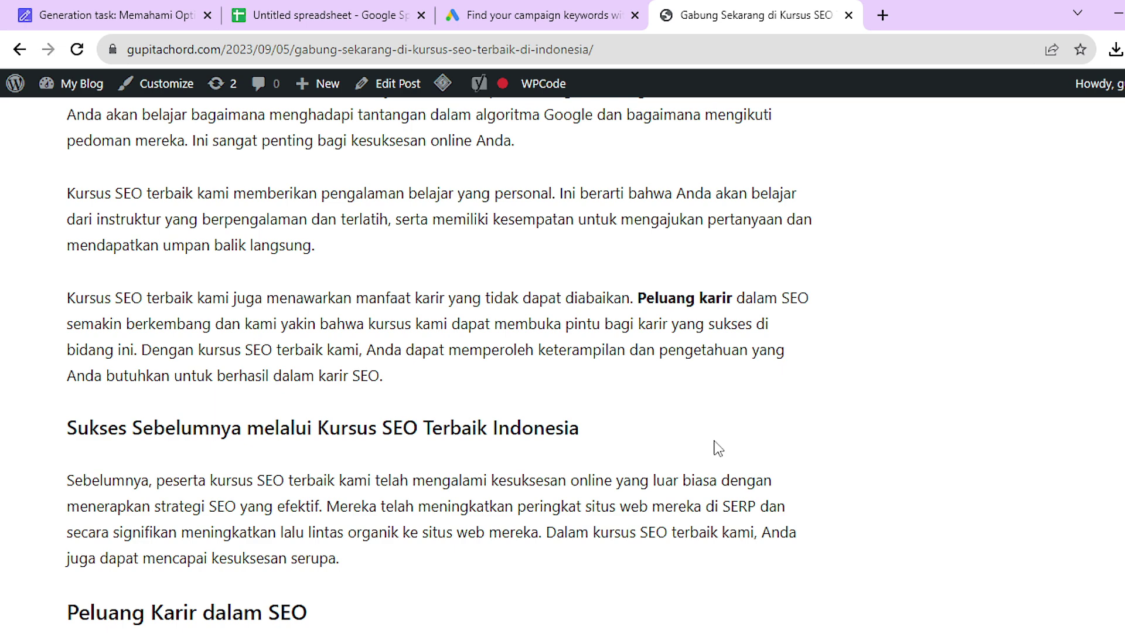
scroll(719, 449, "down", 6)
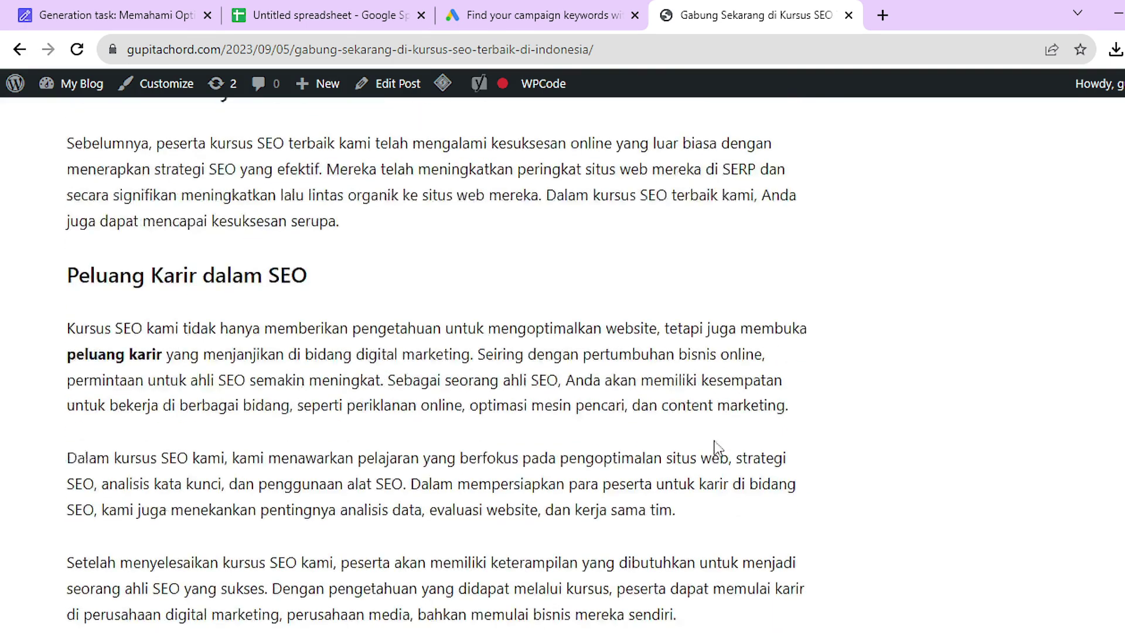